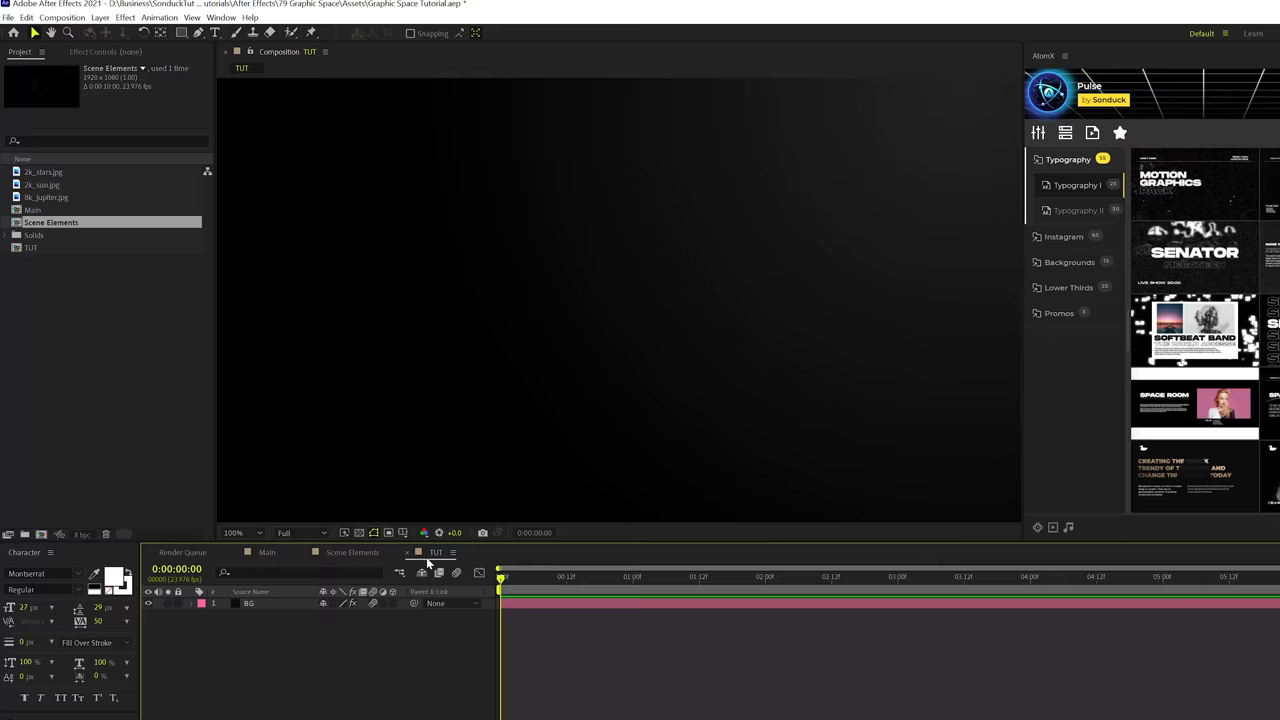
- Inspect the BG layer's Gradient Ramp settings and the finished scene in the Main composition, and return to the TUT composition
left_click(185, 454)
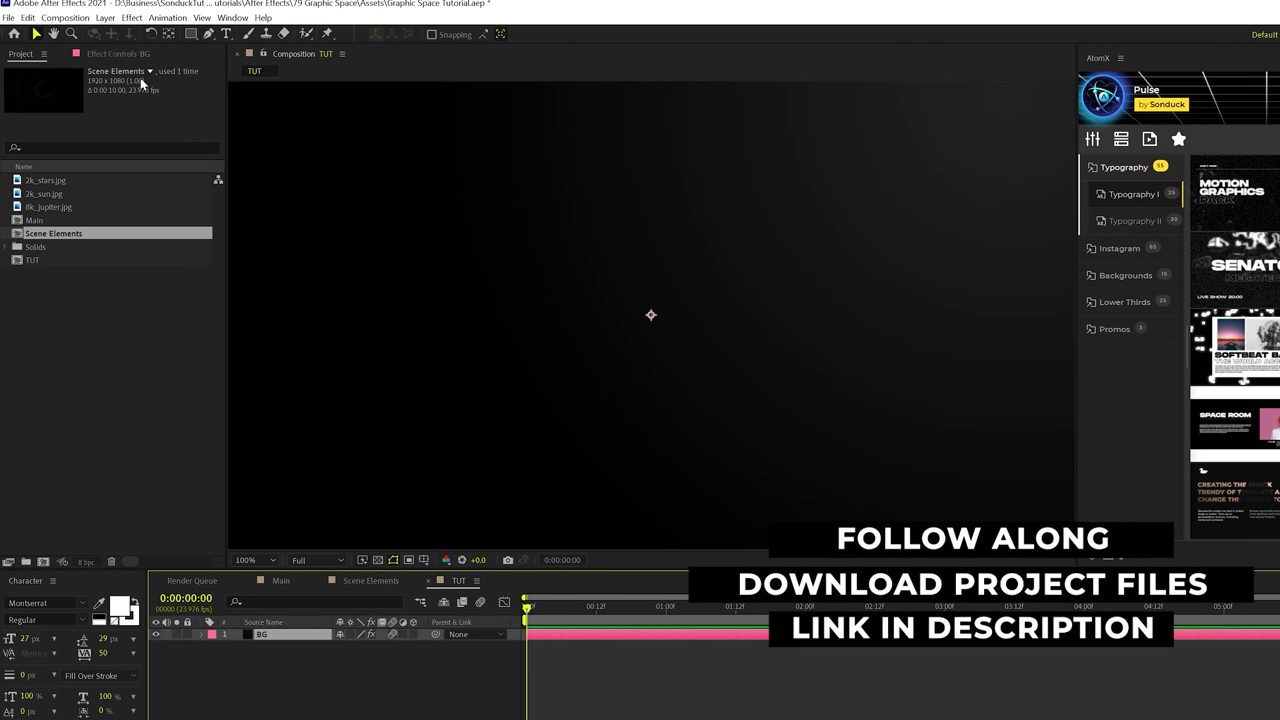
left_click(110, 54)
left_click(60, 84)
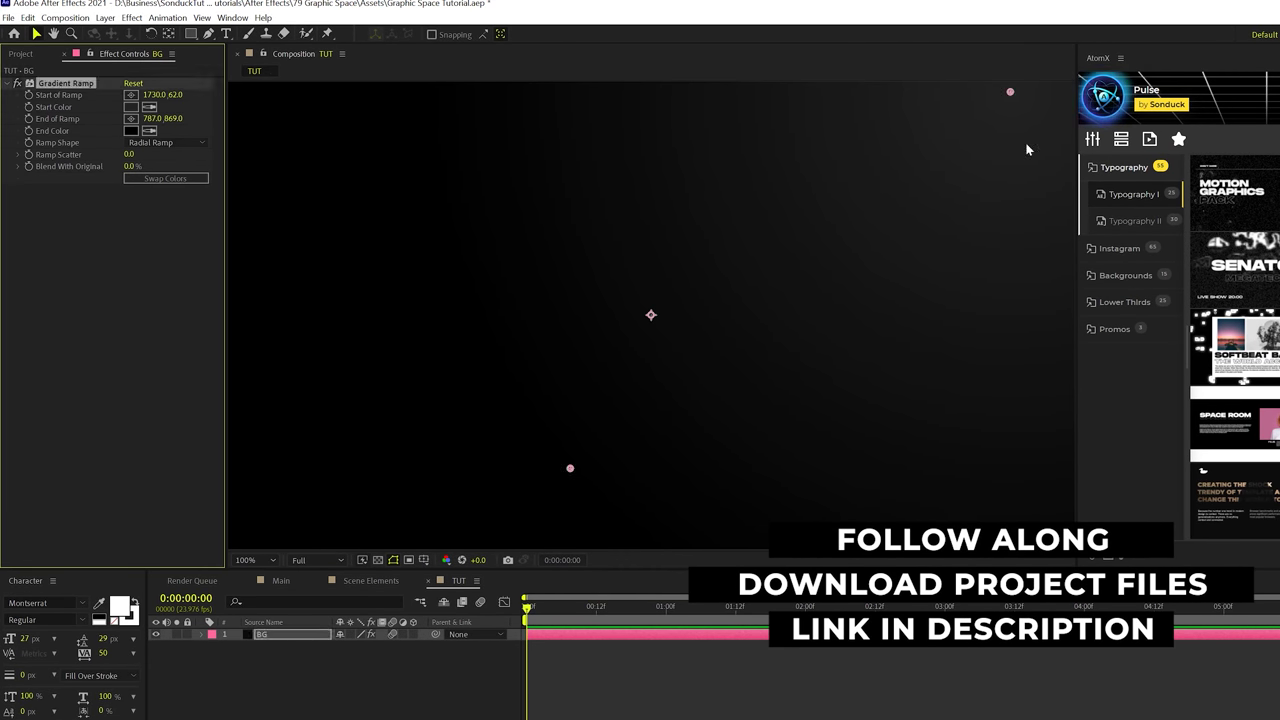
left_click(342, 697)
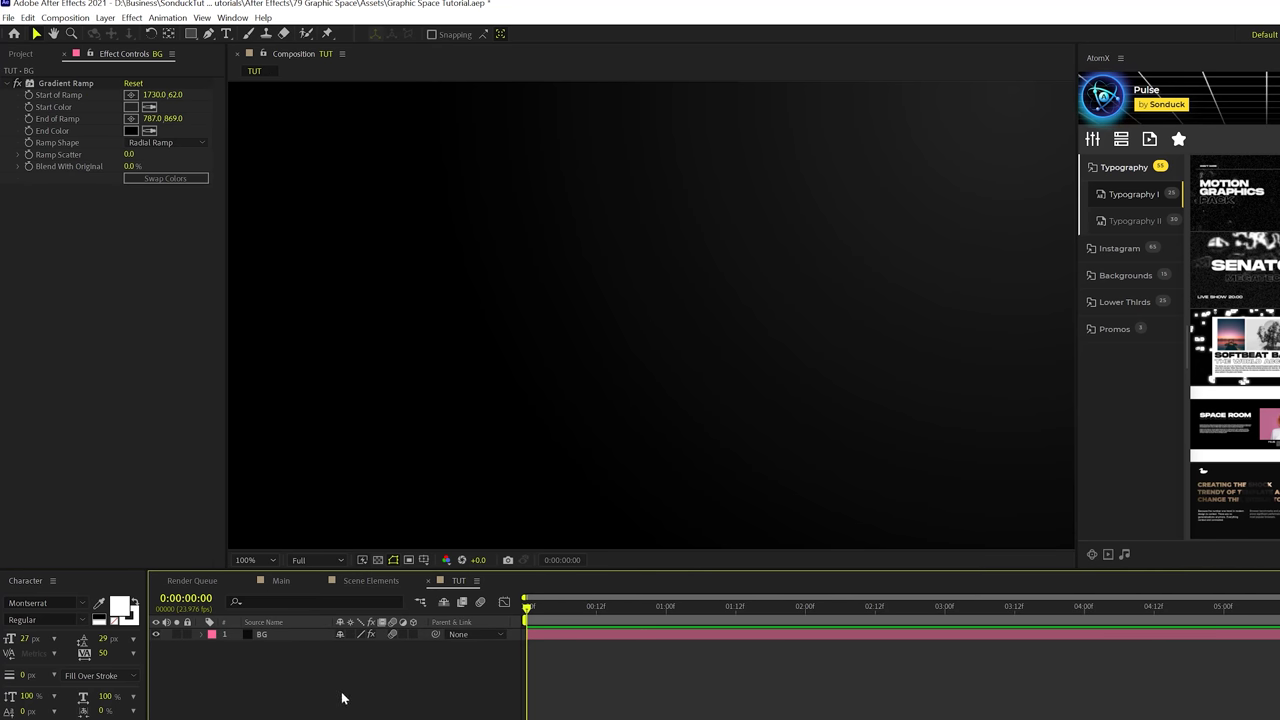
left_click(283, 581)
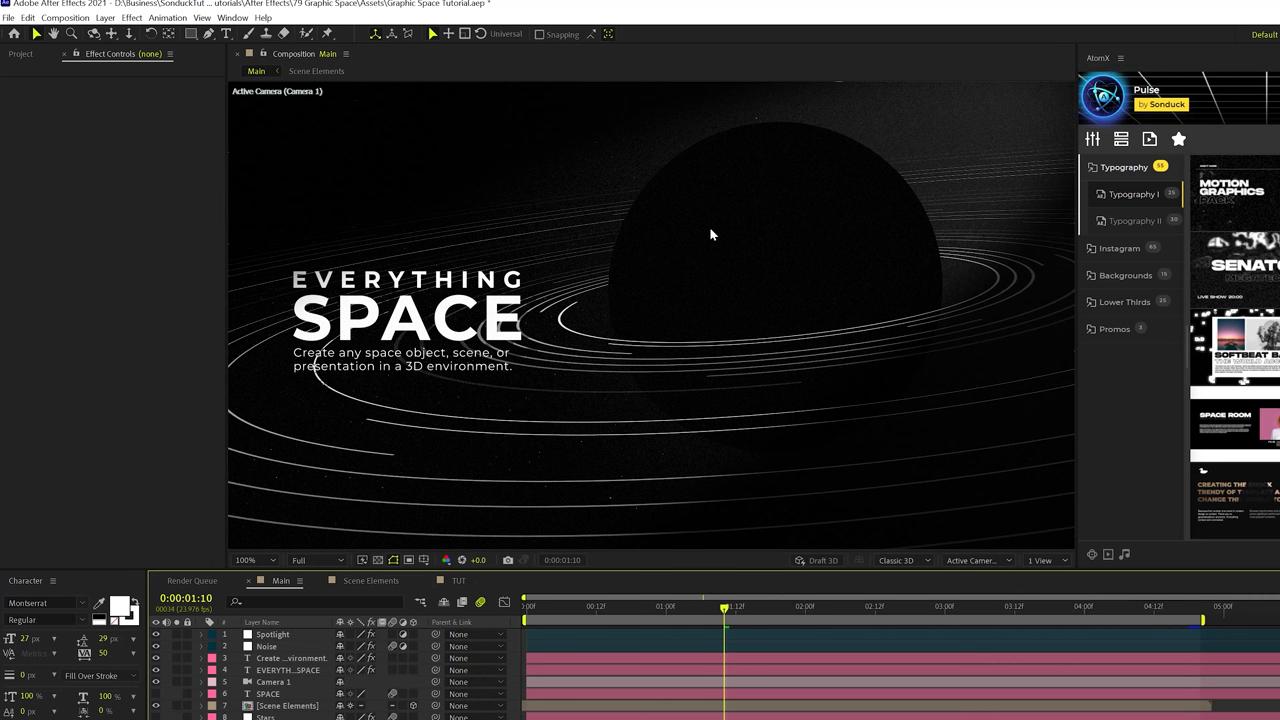
left_click(446, 582)
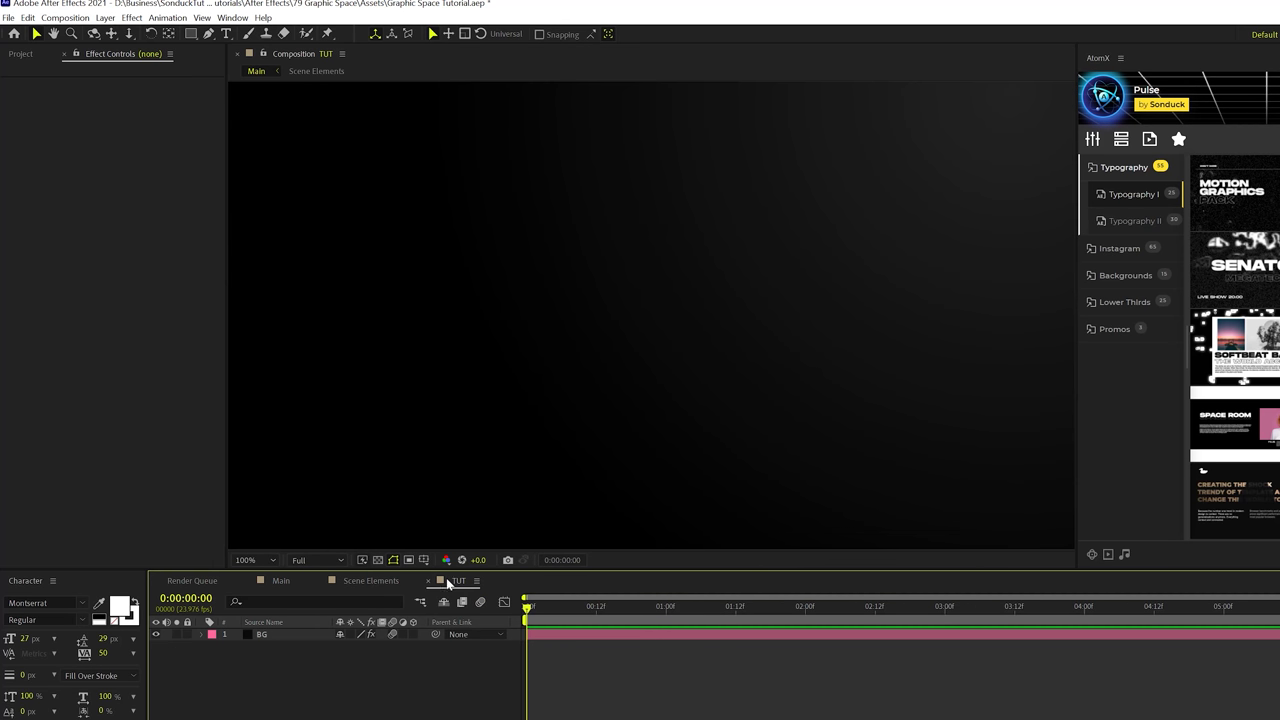
- Draw a black-filled circle on a new shape layer and centre it in the TUT composition
mouse_move(191, 34)
left_mouse_down()
mouse_move(243, 47)
mouse_move(245, 67)
left_mouse_up()
left_click_drag(563, 191, 682, 321)
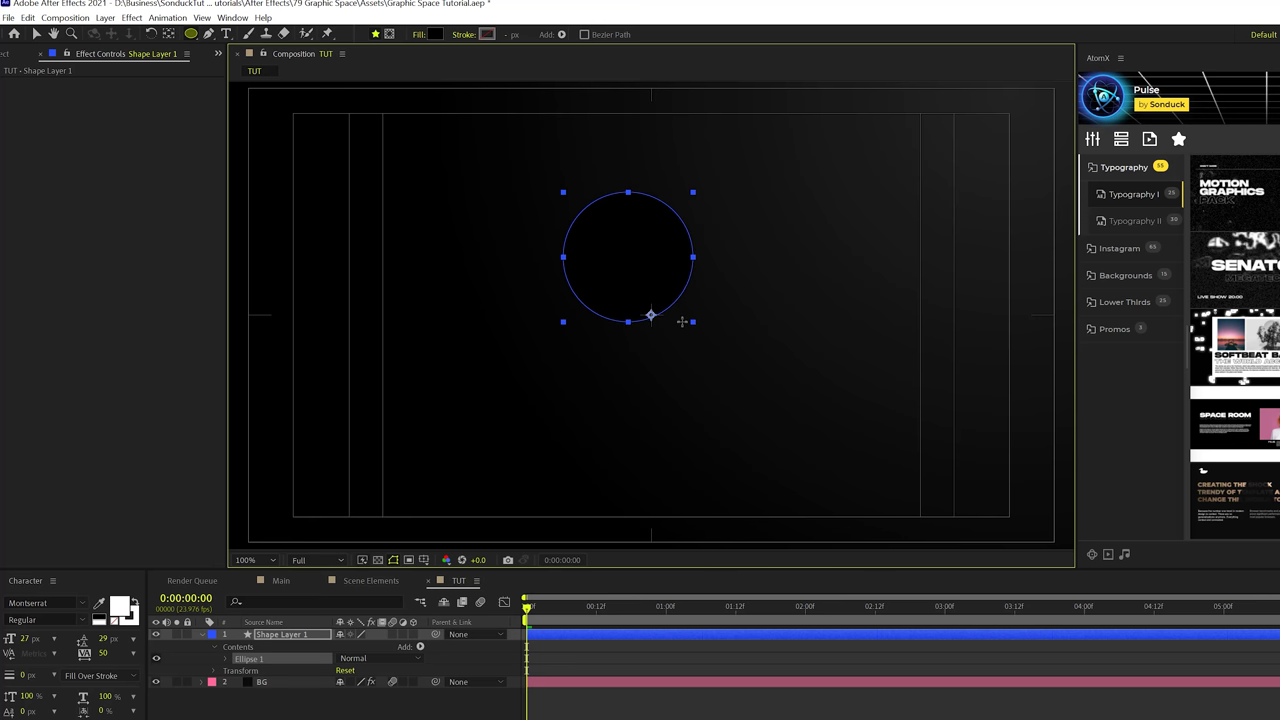
left_click(271, 636)
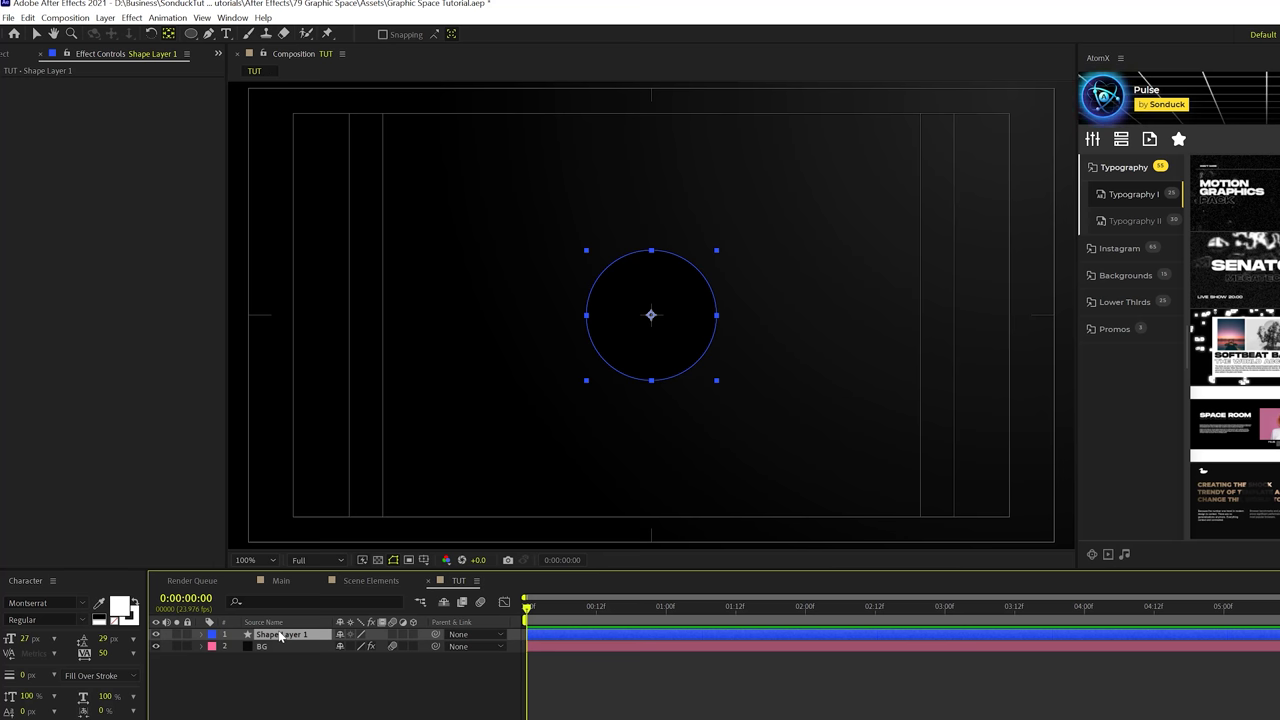
- Compare the circle with the dark planet in the Main composition and return to the TUT composition
left_click(281, 581)
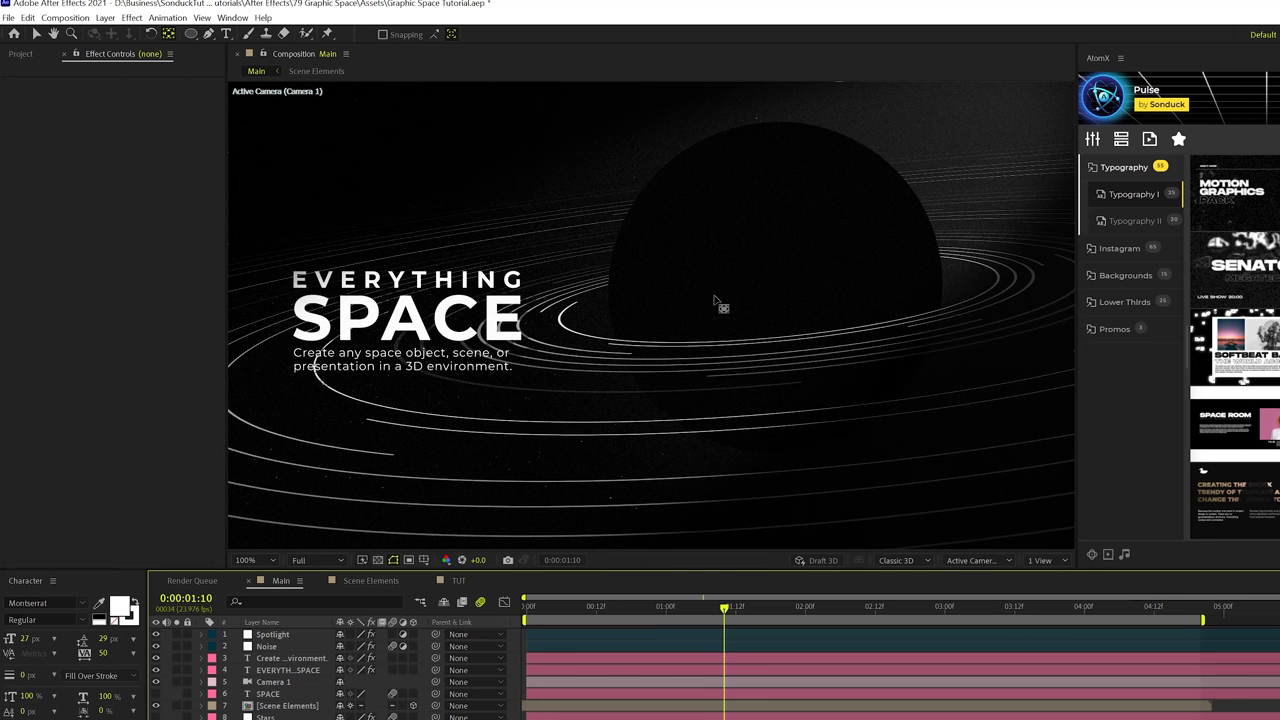
left_click(462, 581)
left_click(283, 582)
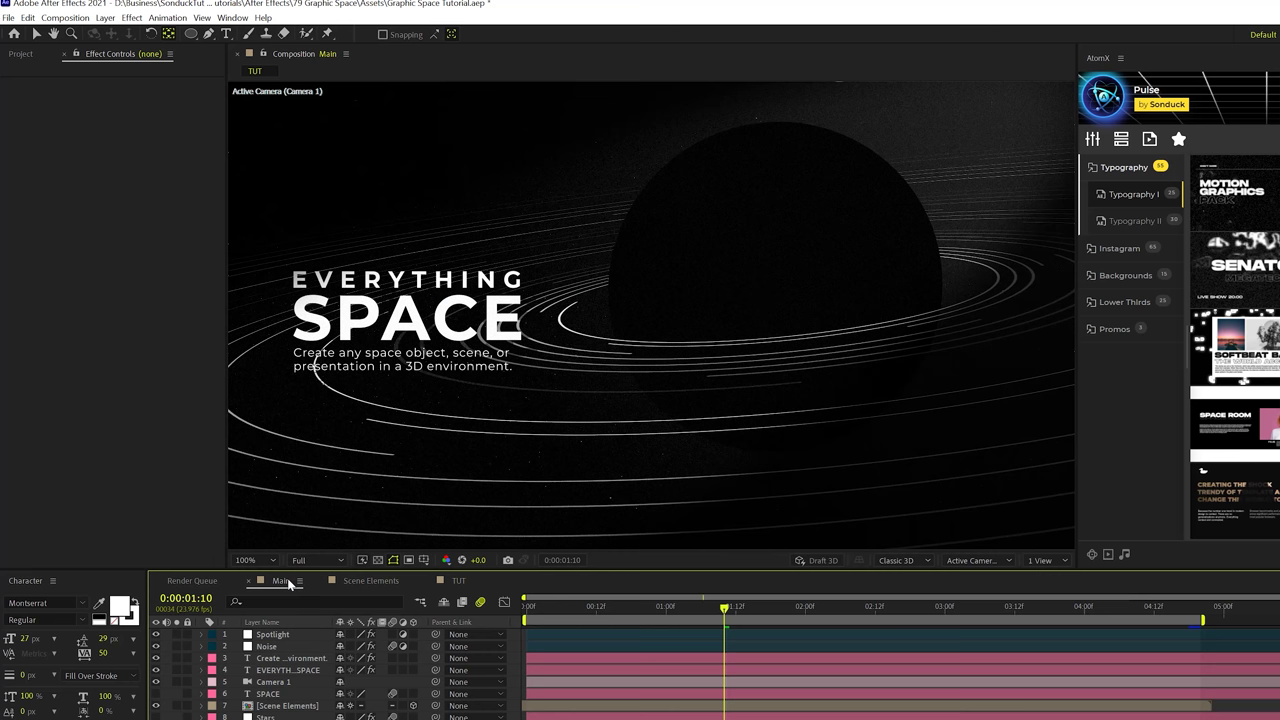
left_click(462, 581)
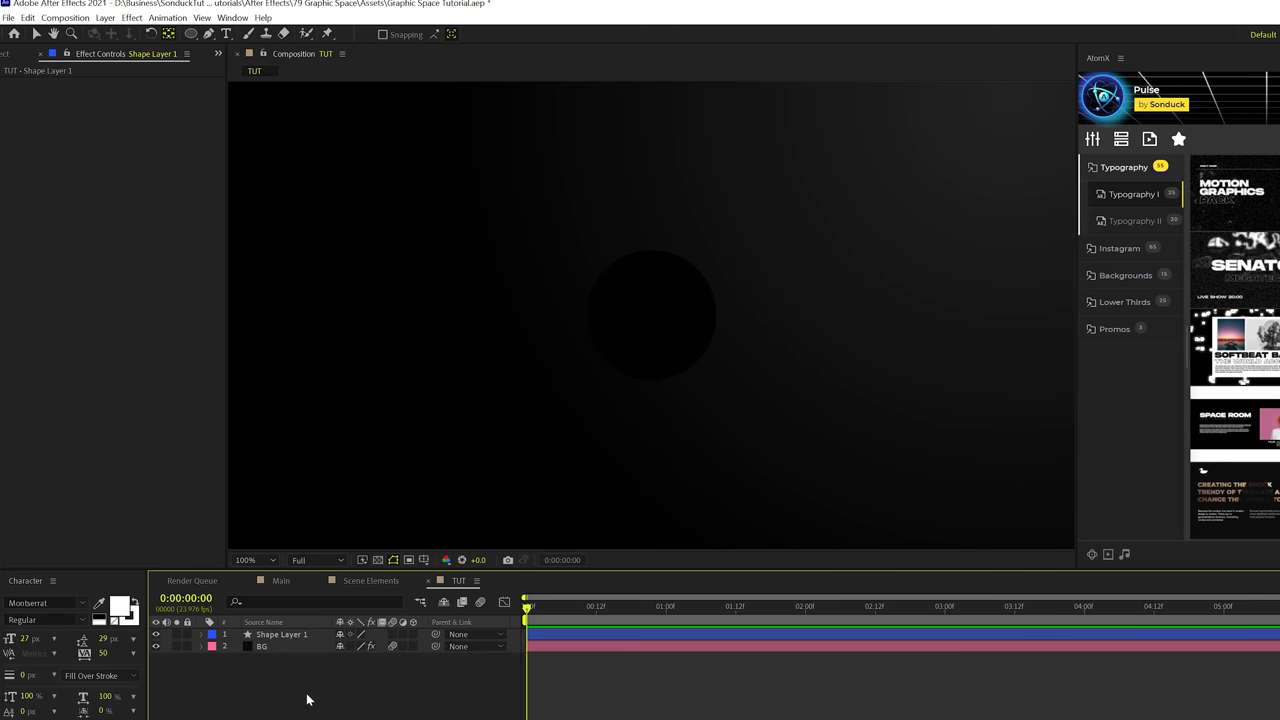
- Make the Hole layer 3D and set its X Rotation to 90°
left_click(414, 635)
key("r")
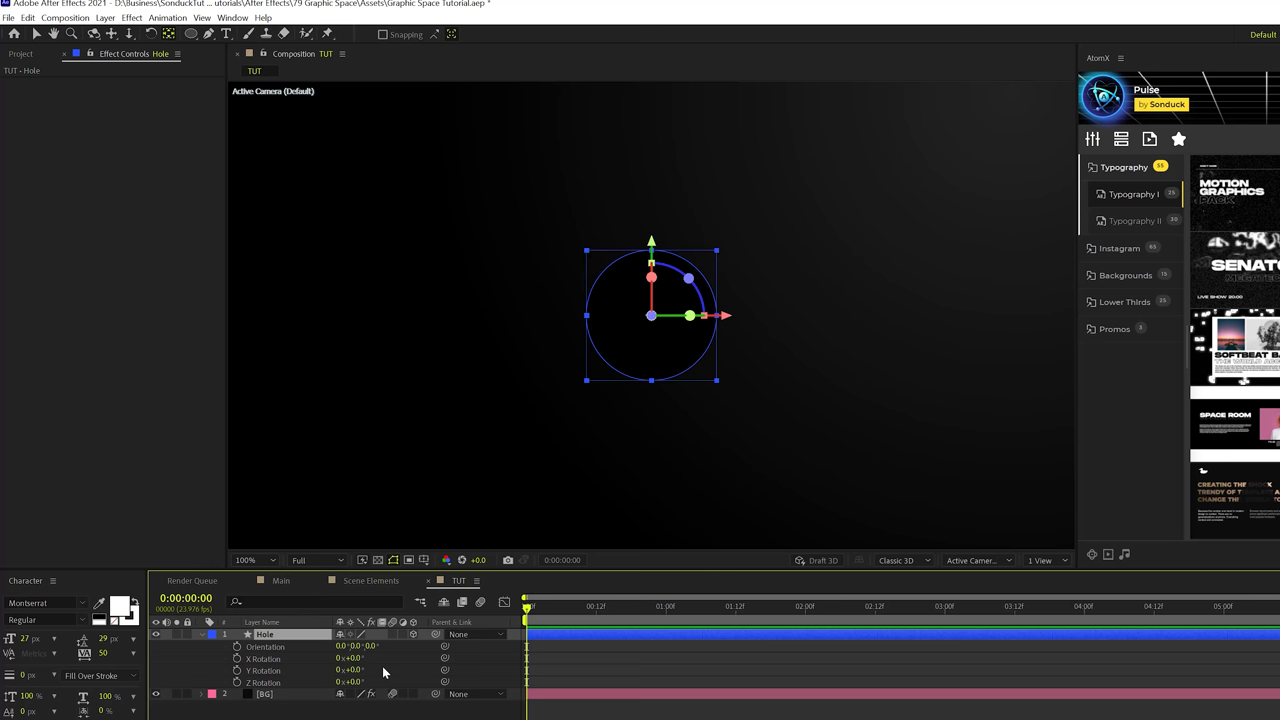
type("90")
key("Return")
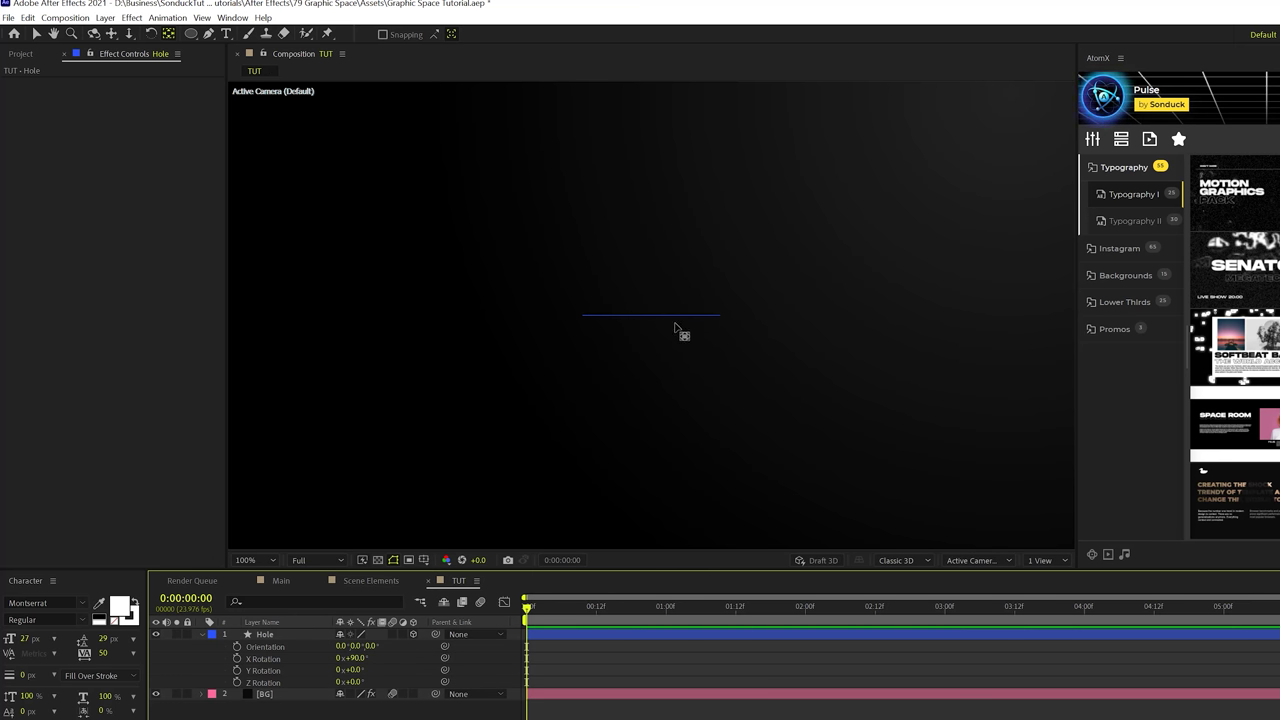
left_click(201, 635)
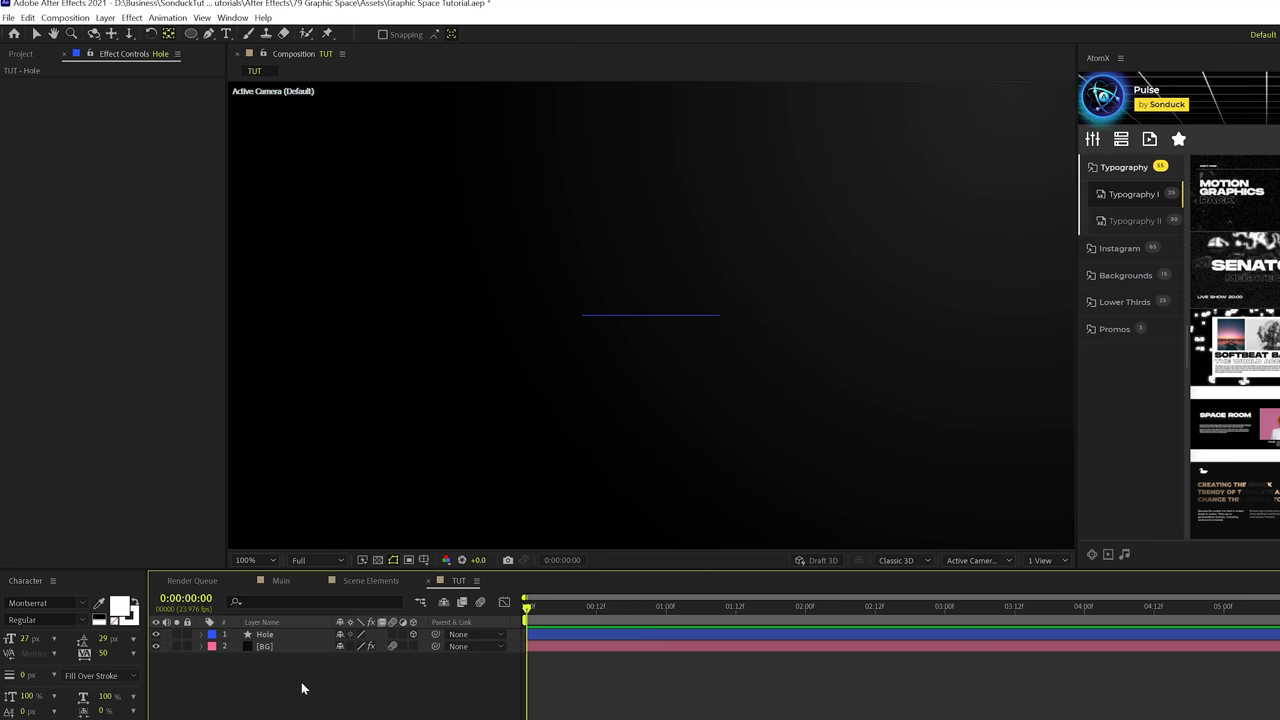
- Set the Ellipse tool to no fill and a solid white stroke 3 px wide
left_click_drag(190, 33, 240, 68)
left_click(432, 35)
left_click(440, 143)
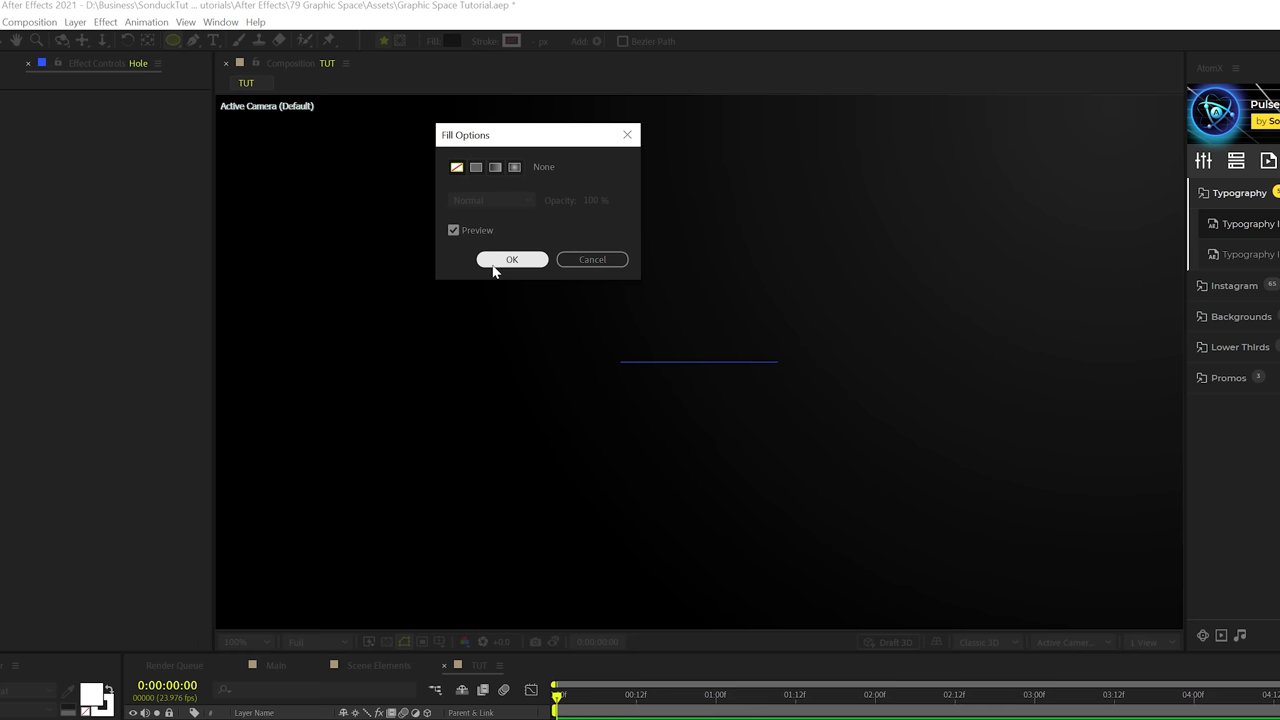
left_click(472, 226)
left_click(485, 42)
left_click(476, 166)
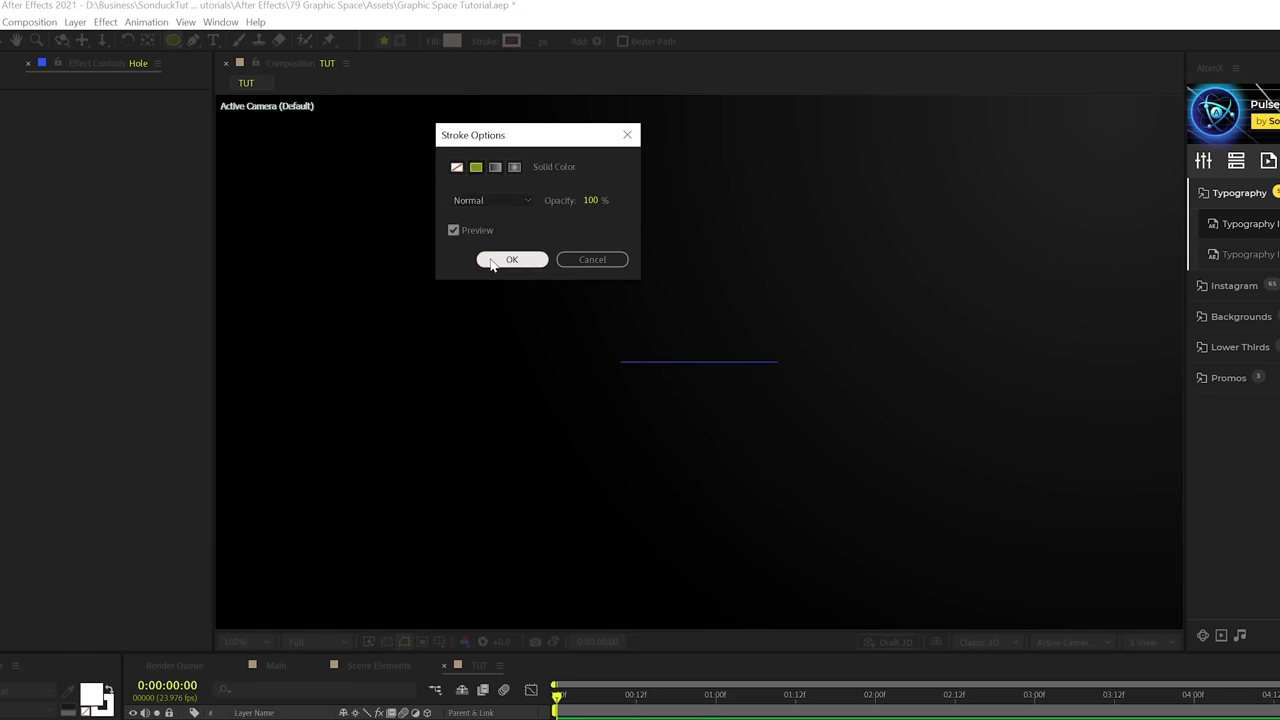
left_click(494, 262)
left_click(540, 43)
type("3")
- Deselect the Hole layer, show the safe-area guides and draw a larger stroked circle outward from the composition's centre
left_click(747, 39)
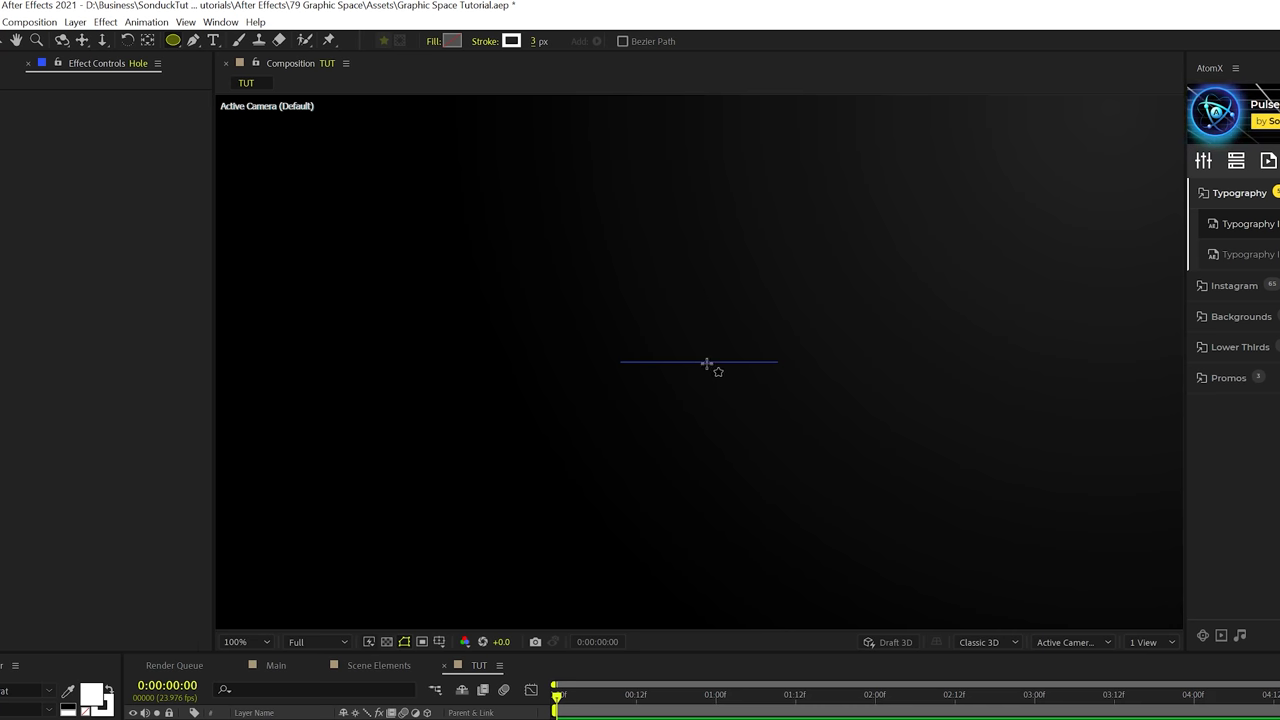
key("apostrophe")
left_click_drag(698, 361, 862, 524)
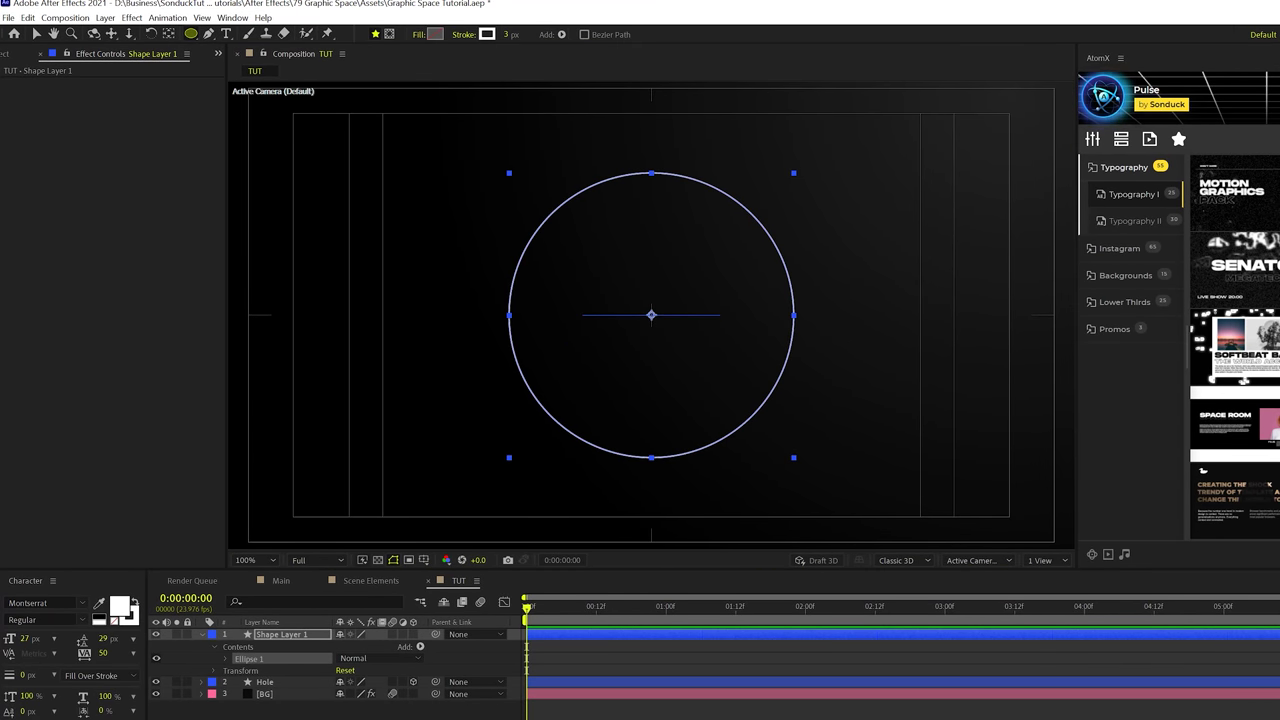
- Add a Repeater to the stroked circle and set the Repeater's transform position to 0, 0
left_click(421, 649)
left_click(352, 649)
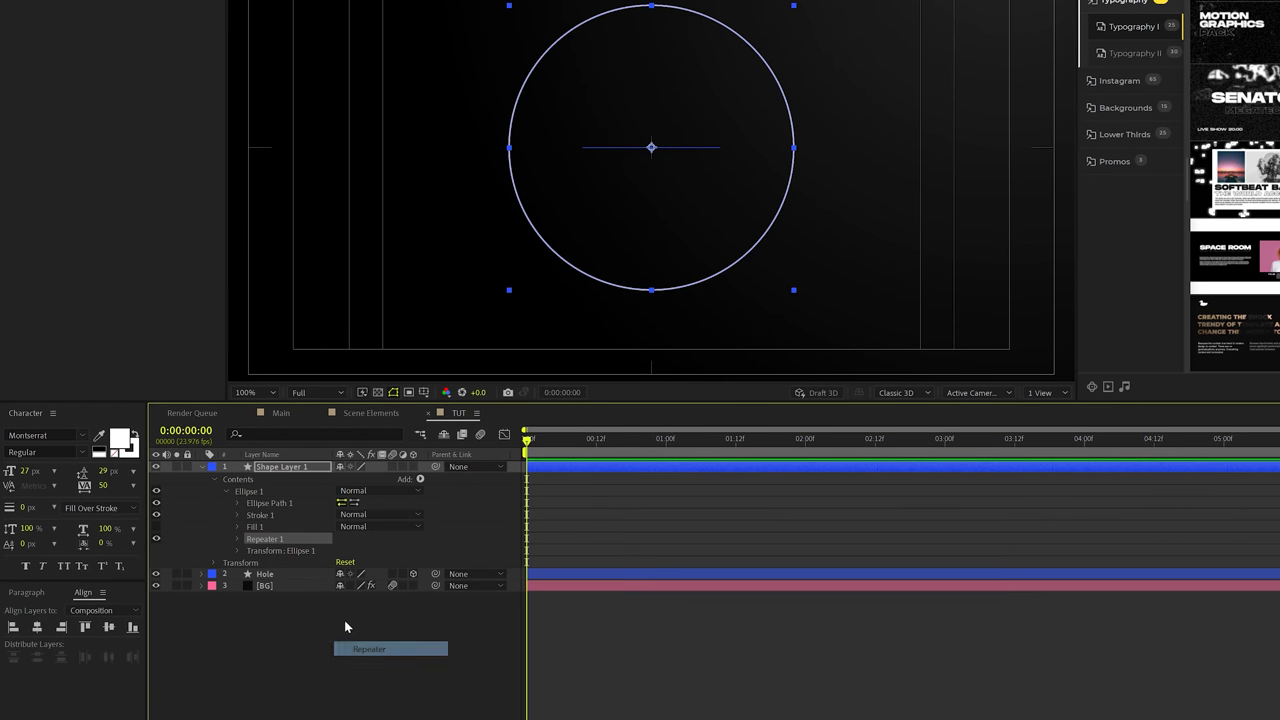
left_click(240, 539)
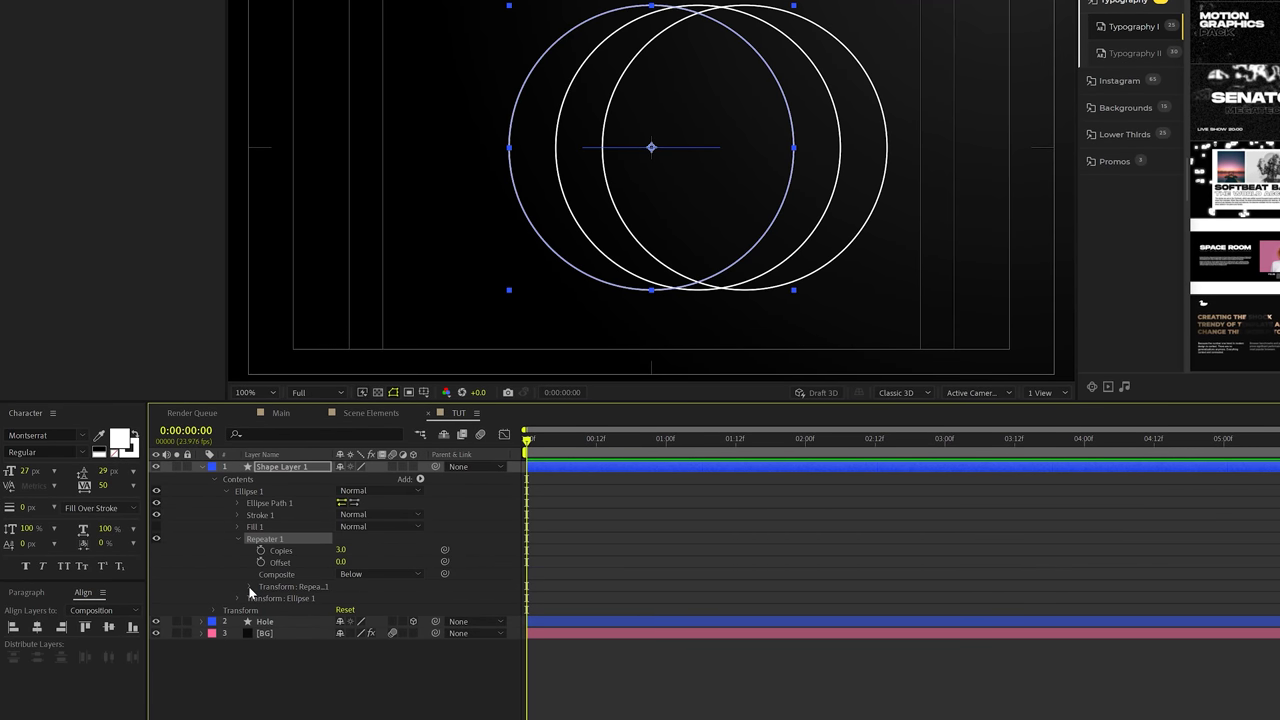
left_click(250, 588)
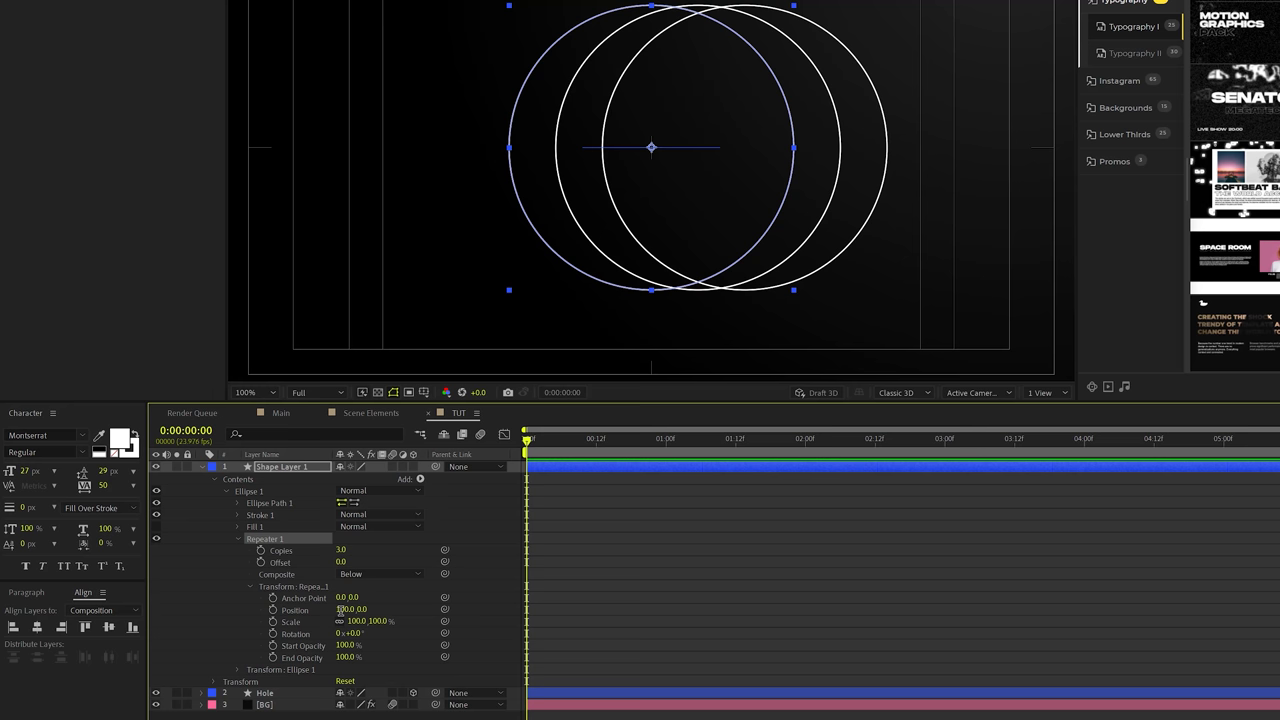
left_click(344, 609)
type("0")
key("Return")
- Set the Repeater to 10 copies with a scale of 94% and a start opacity of 12%
left_click_drag(356, 621, 344, 620)
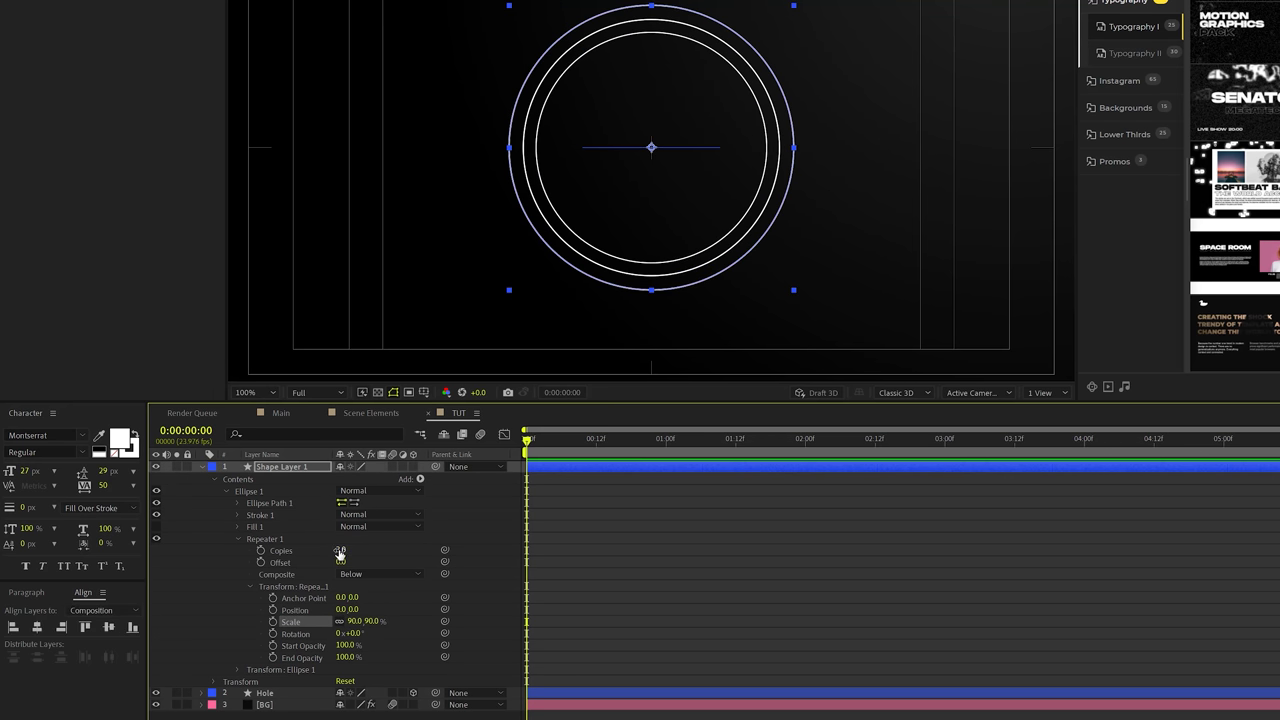
left_click_drag(340, 553, 343, 550)
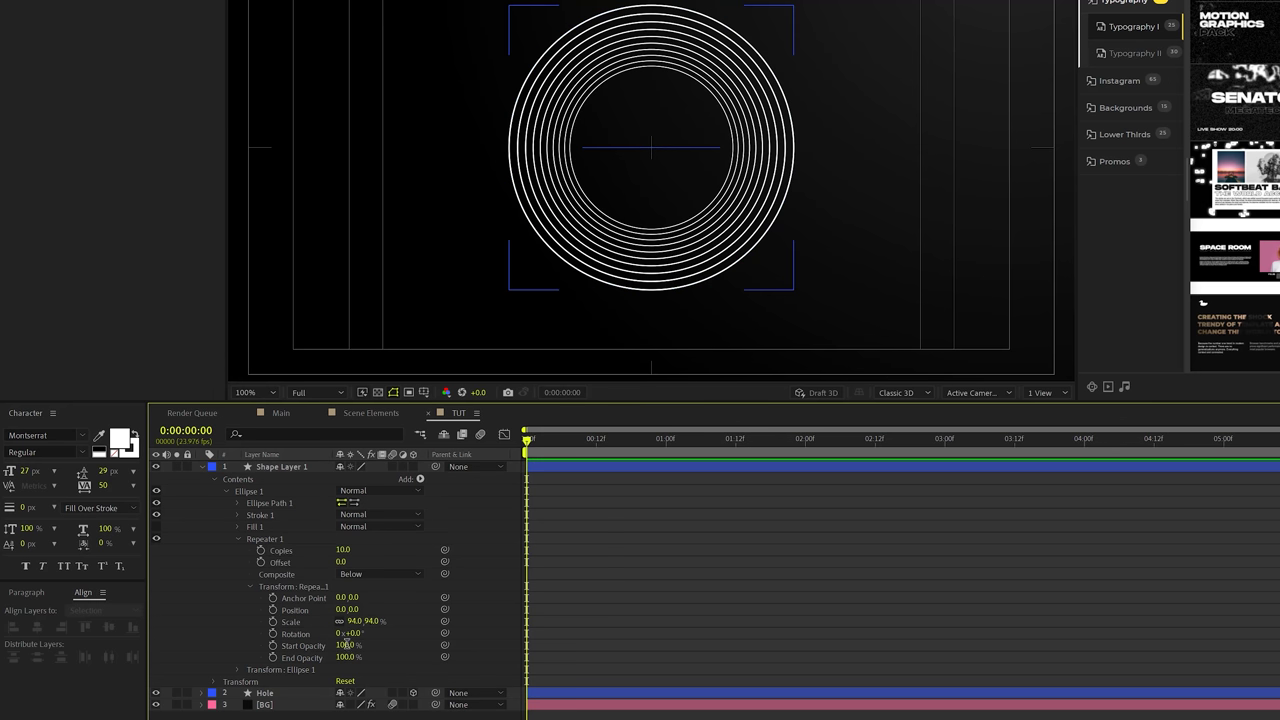
key("Return")
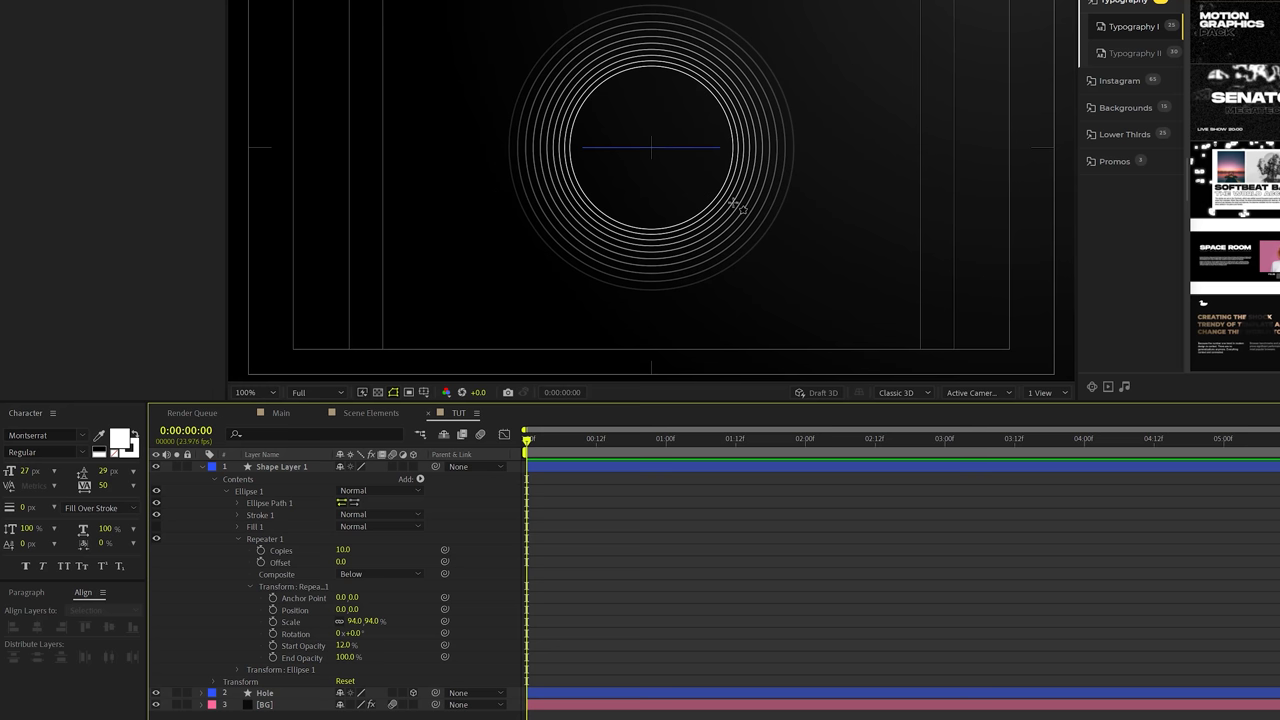
- Add the expression time*10 to the Repeater's rotation and scrub the timeline to frame 11 to check it
left_click(288, 636)
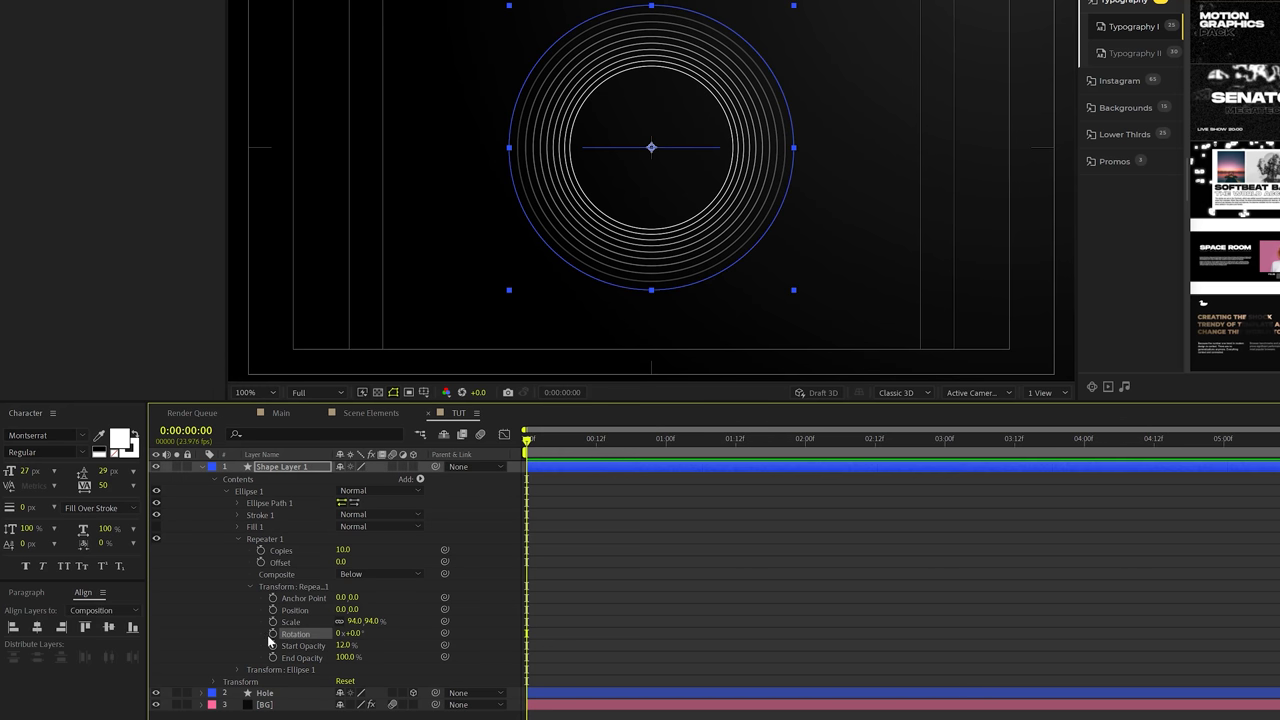
left_click(270, 633, "alt")
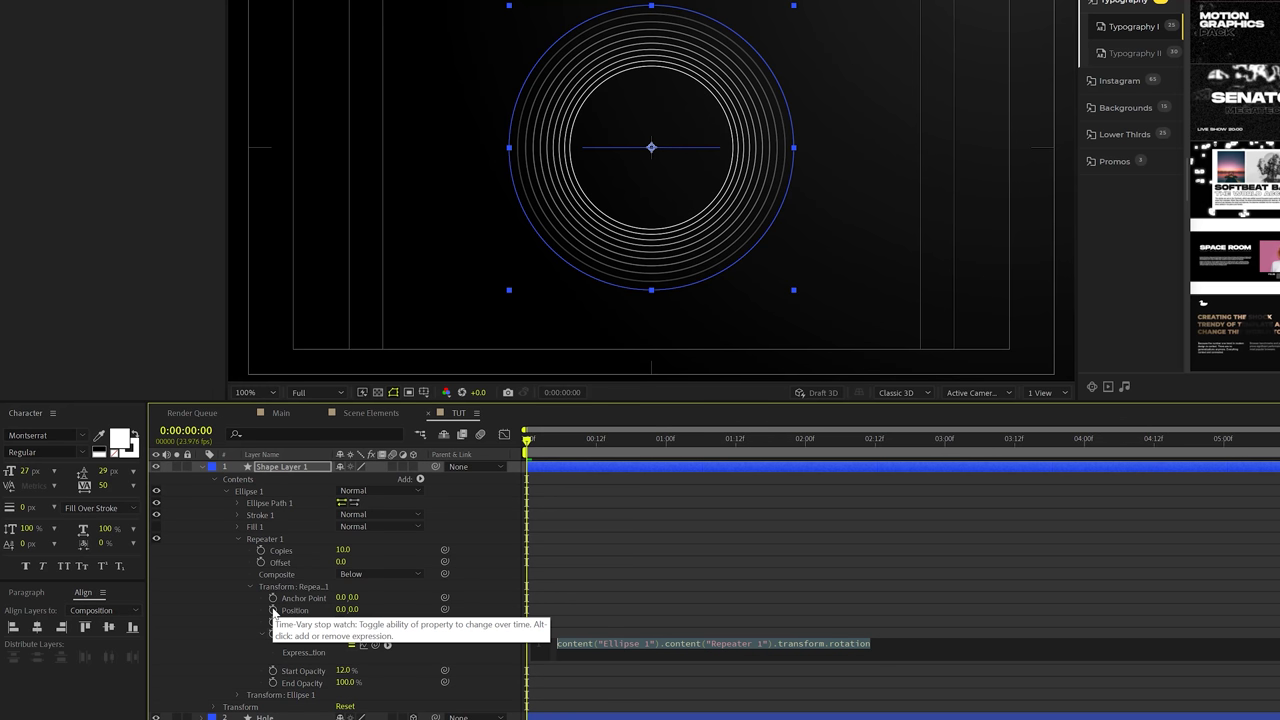
type("time*10")
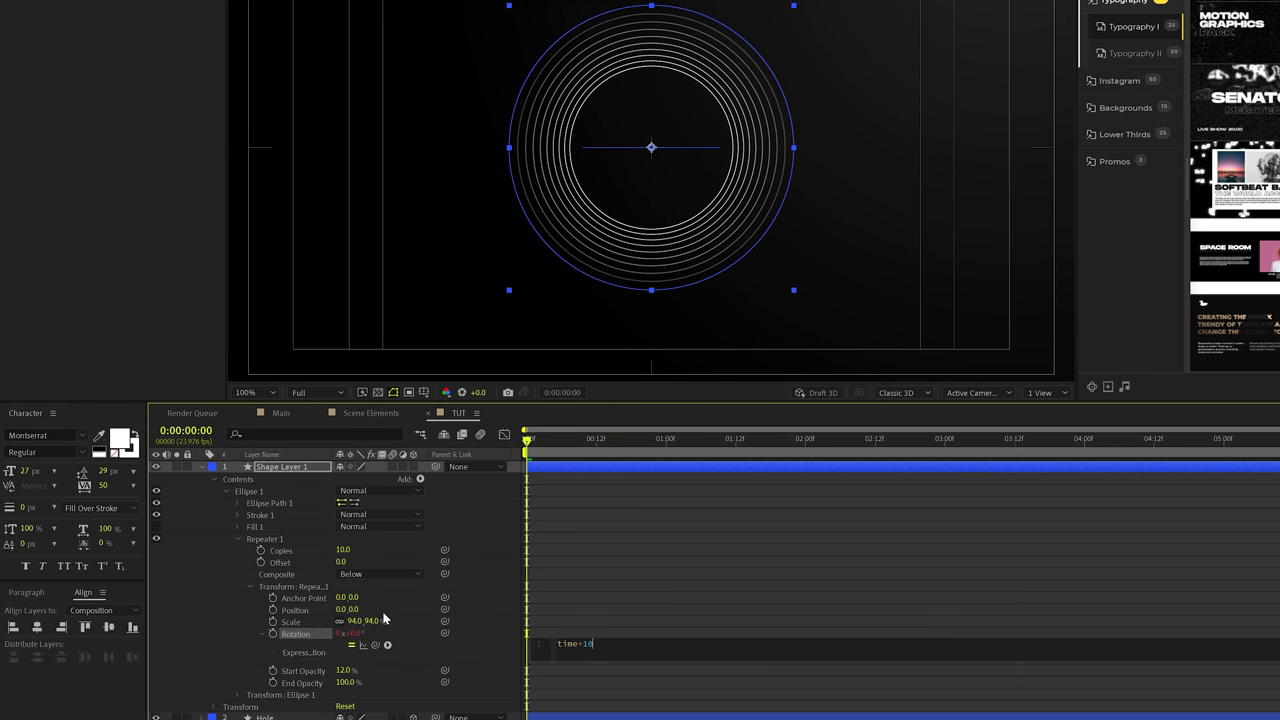
left_click(584, 437)
mouse_move(584, 437)
left_mouse_down()
mouse_move(622, 440)
mouse_move(591, 440)
left_mouse_up()
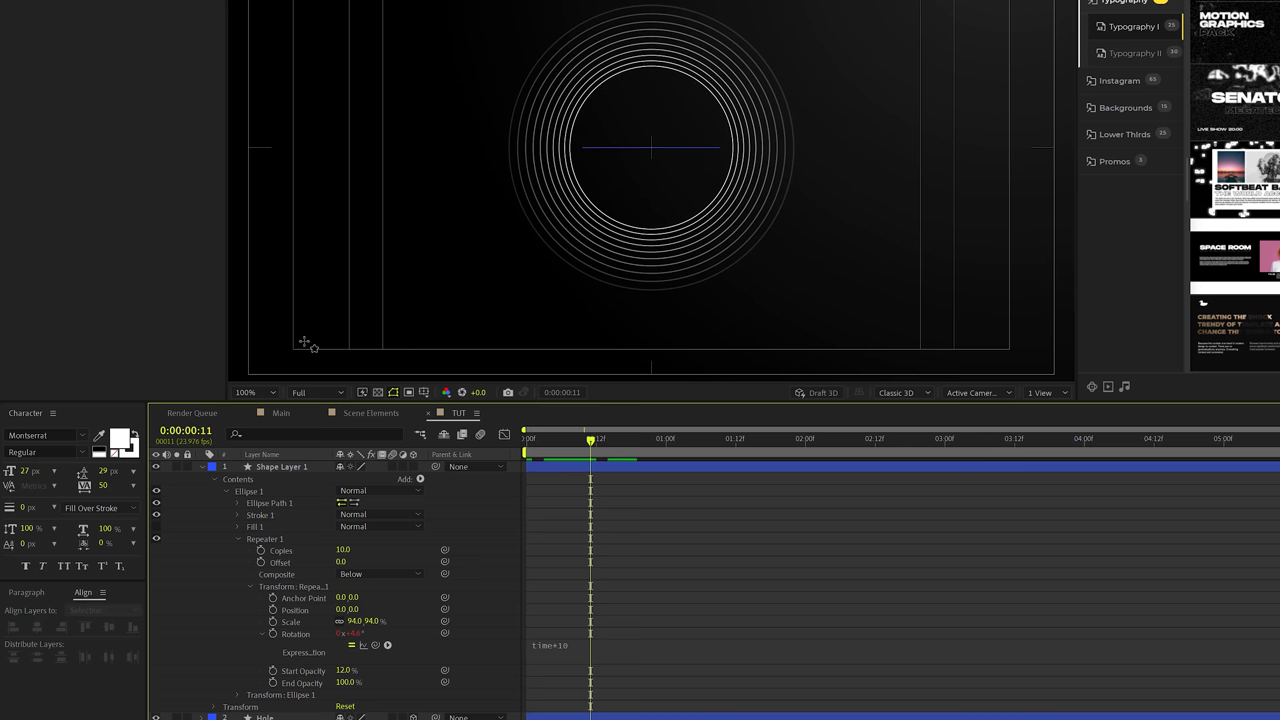
- Add Trim Paths to the ring shape layer and set its Start to 33%
left_click(236, 538)
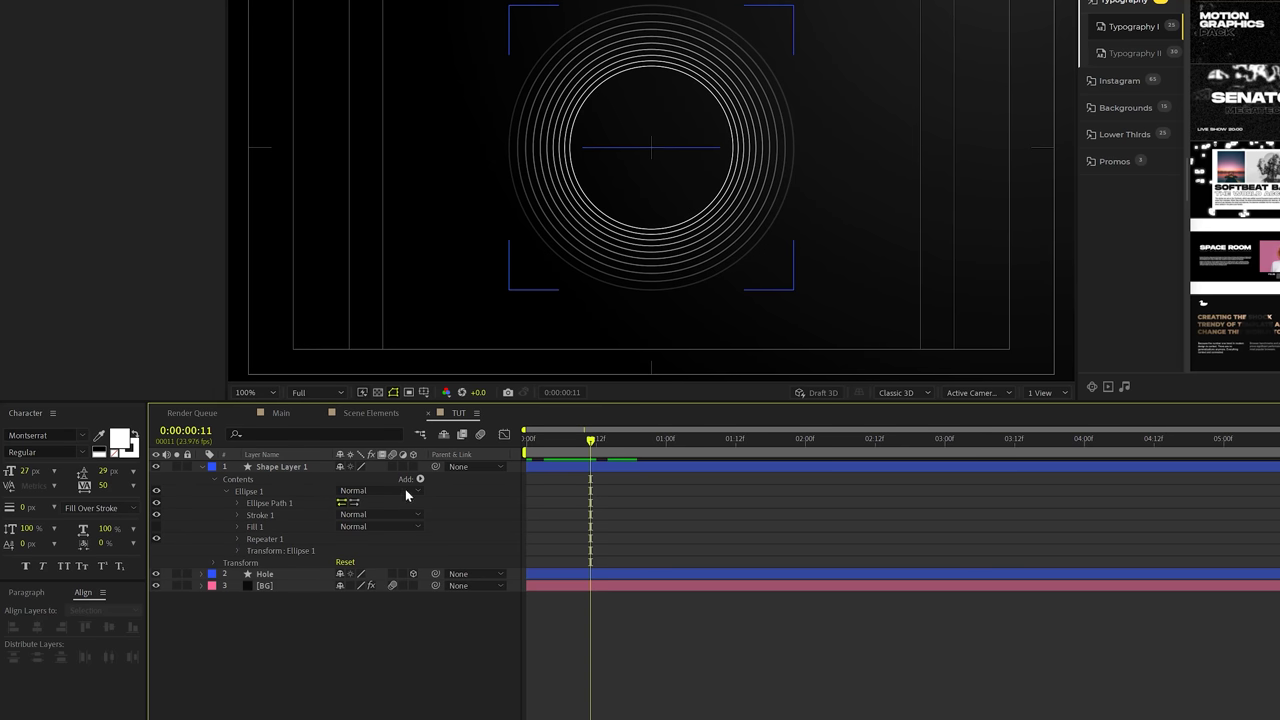
left_click(419, 479)
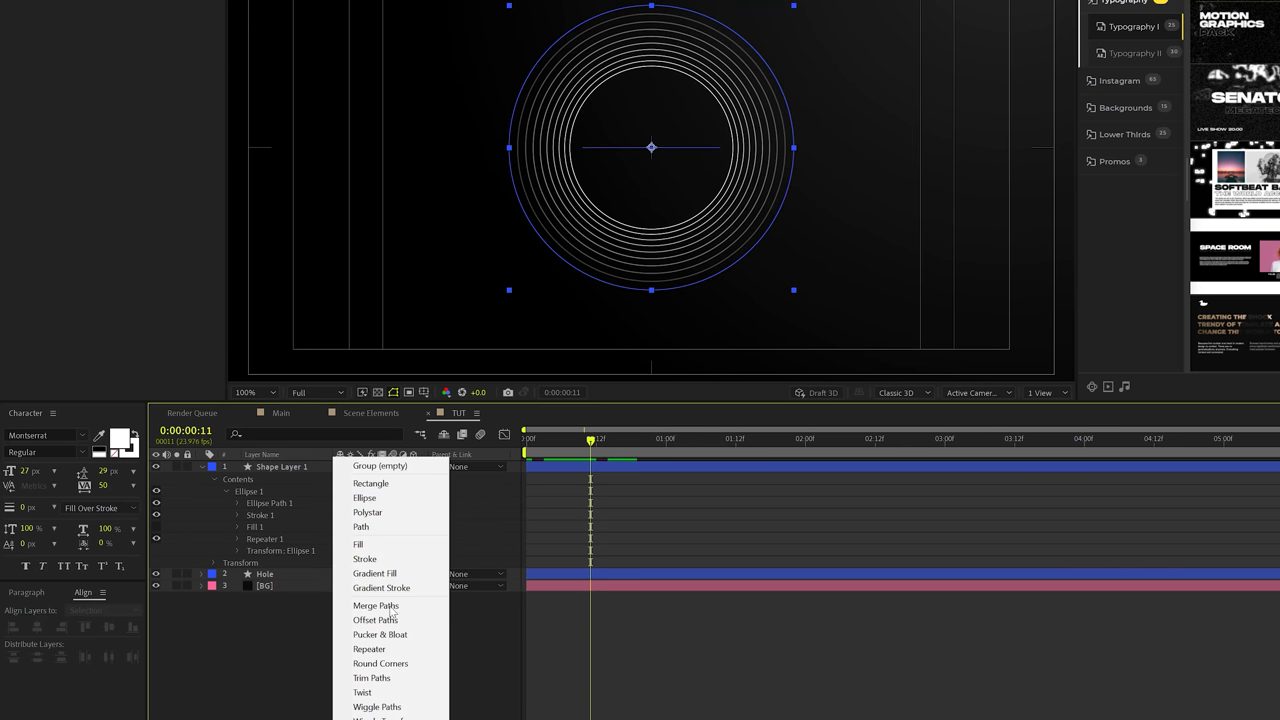
left_click(372, 678)
left_click(227, 563)
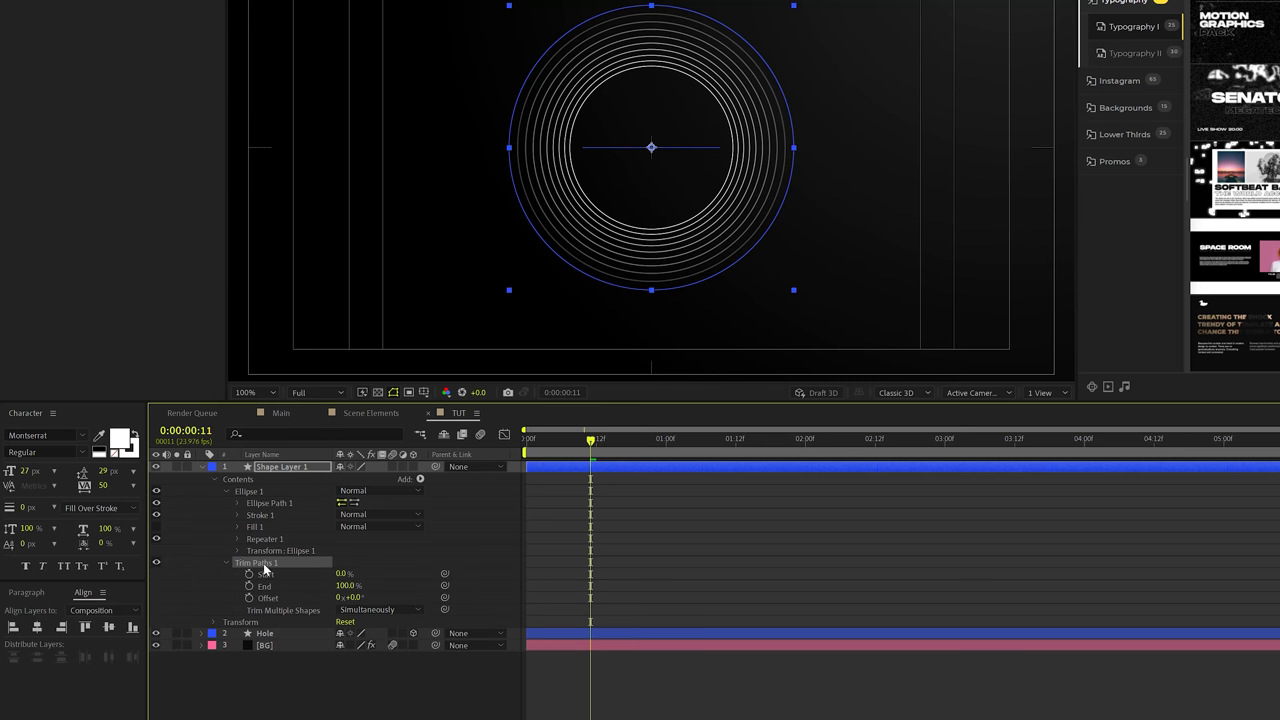
type("33")
key("Return")
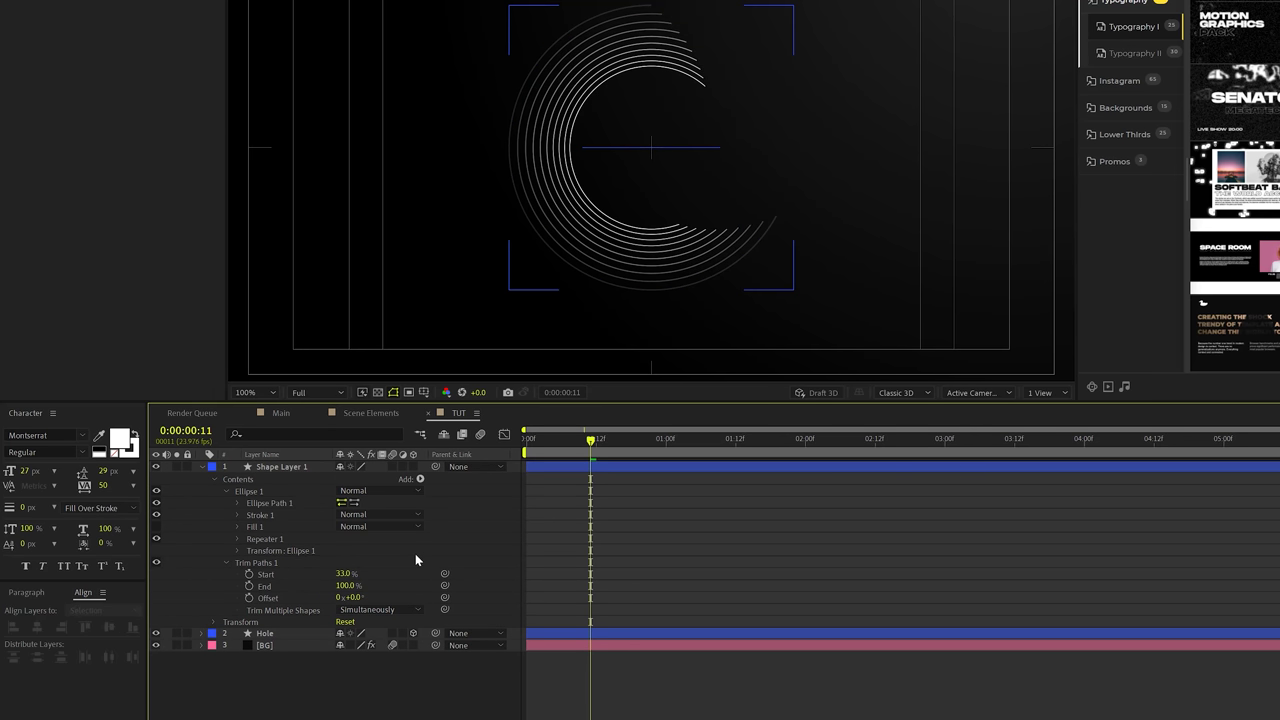
- Add the expression time*10 to the Trim Paths offset and scrub through the timeline to preview the rotating lines
left_click(249, 597, "alt")
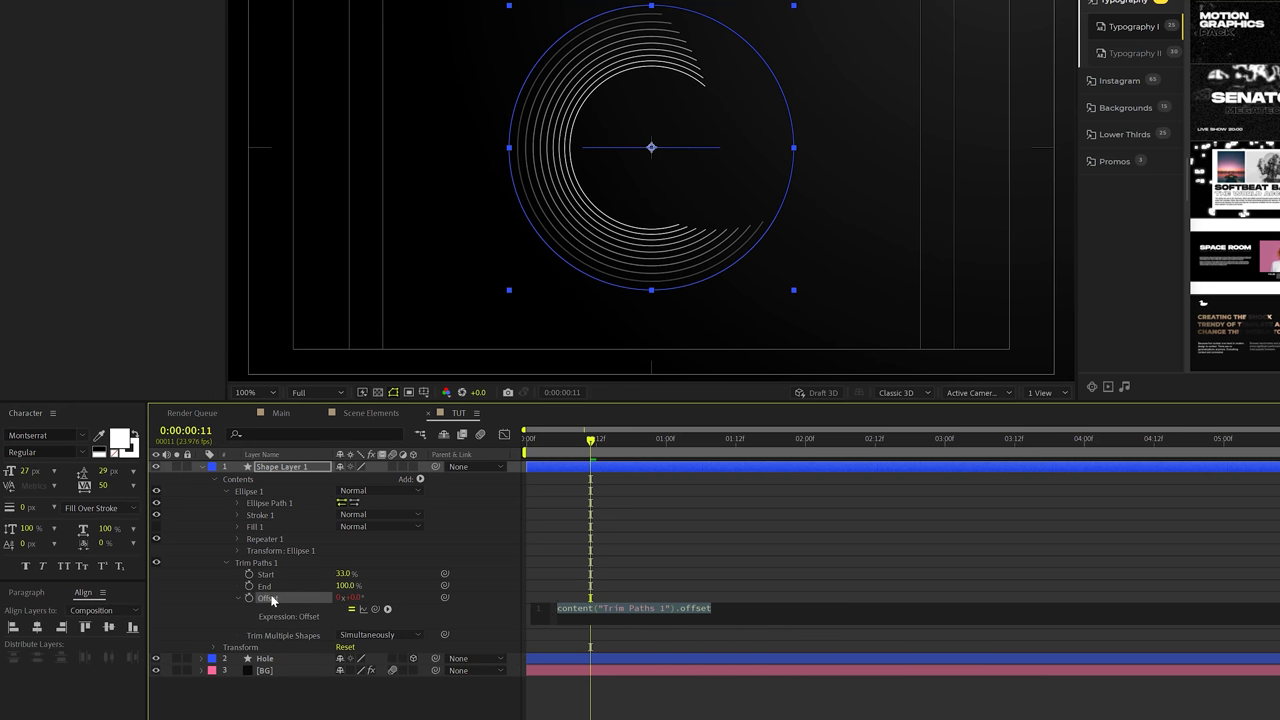
type("time*10")
left_click(622, 570)
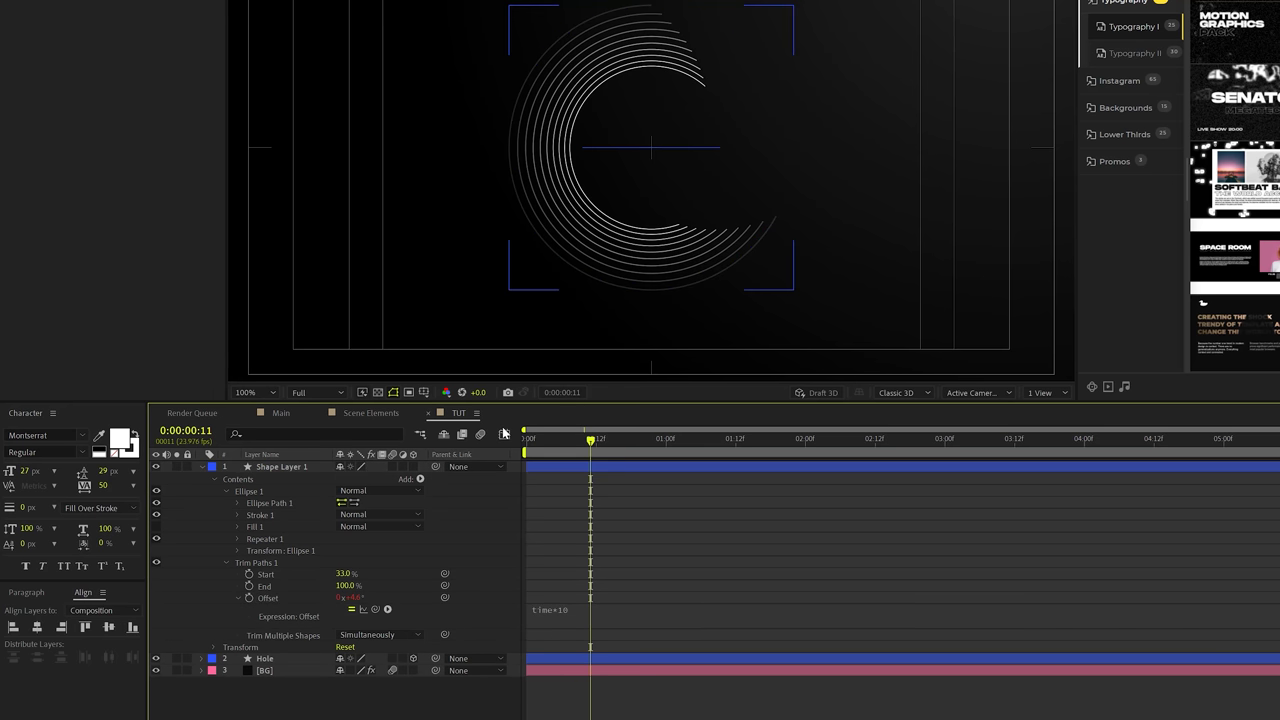
left_click_drag(594, 441, 1184, 469)
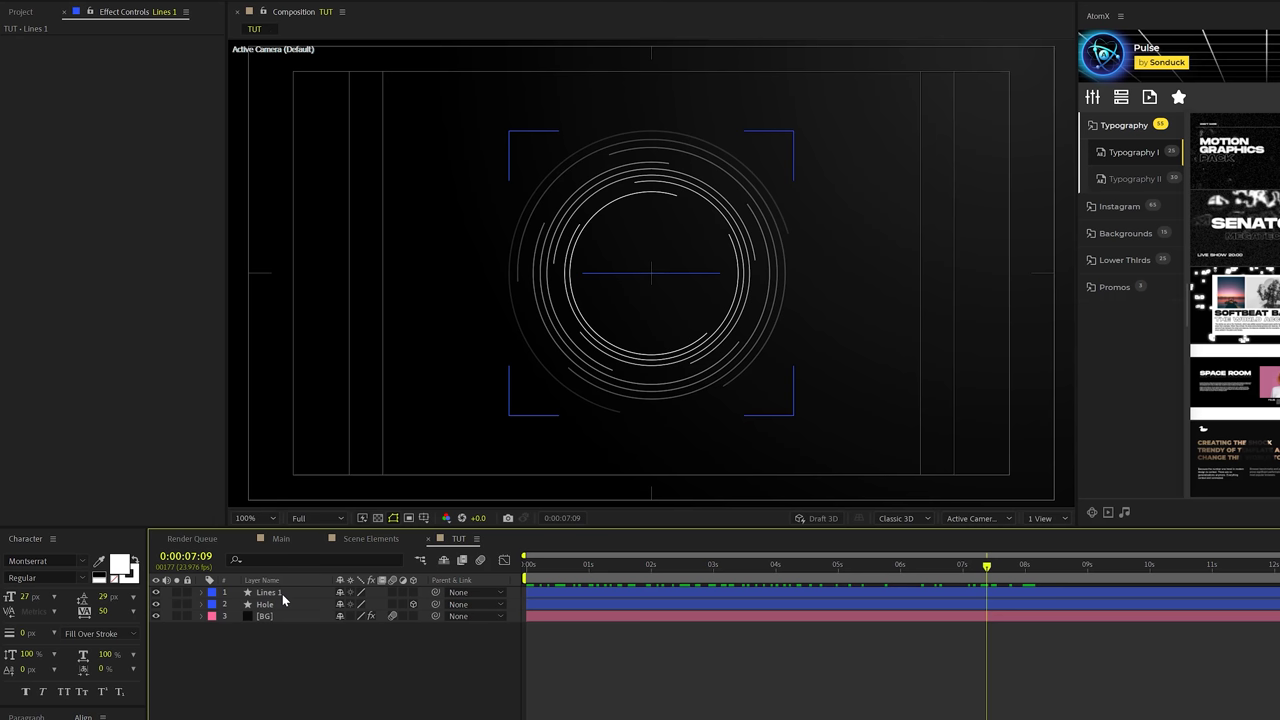
- Make the Lines 1 layer 3D and duplicate it
left_click(300, 593)
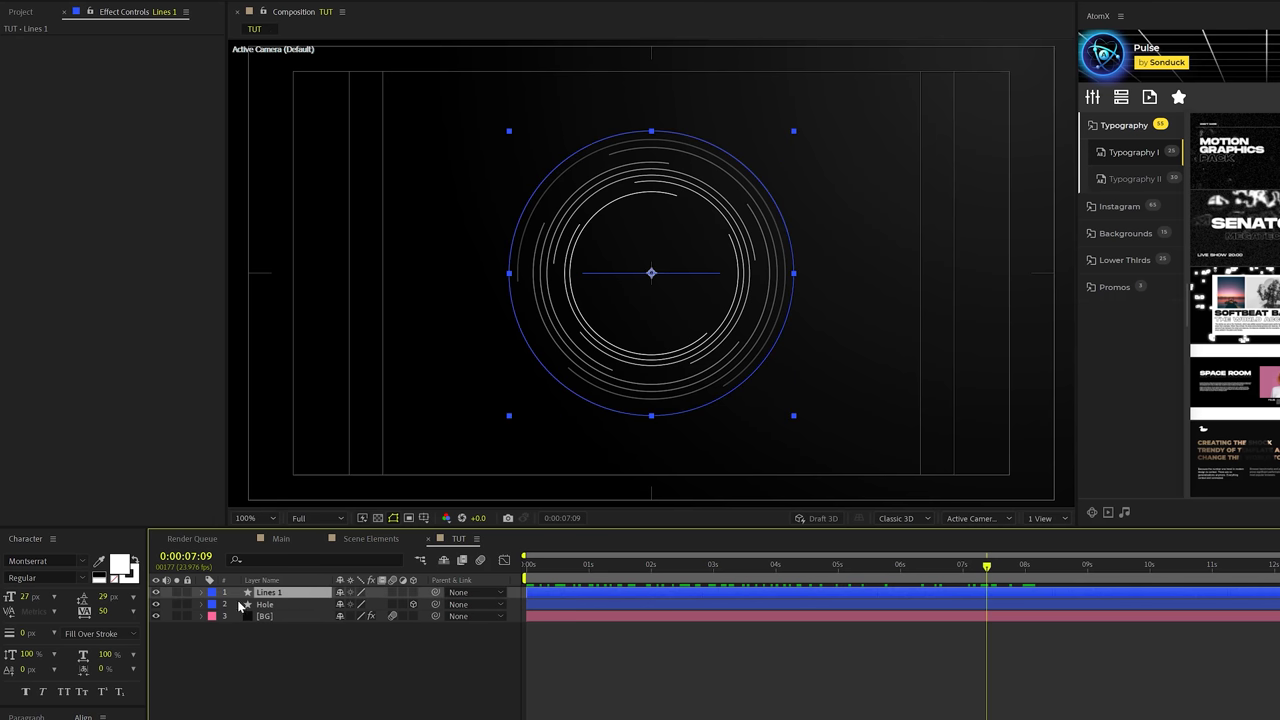
left_click(412, 592)
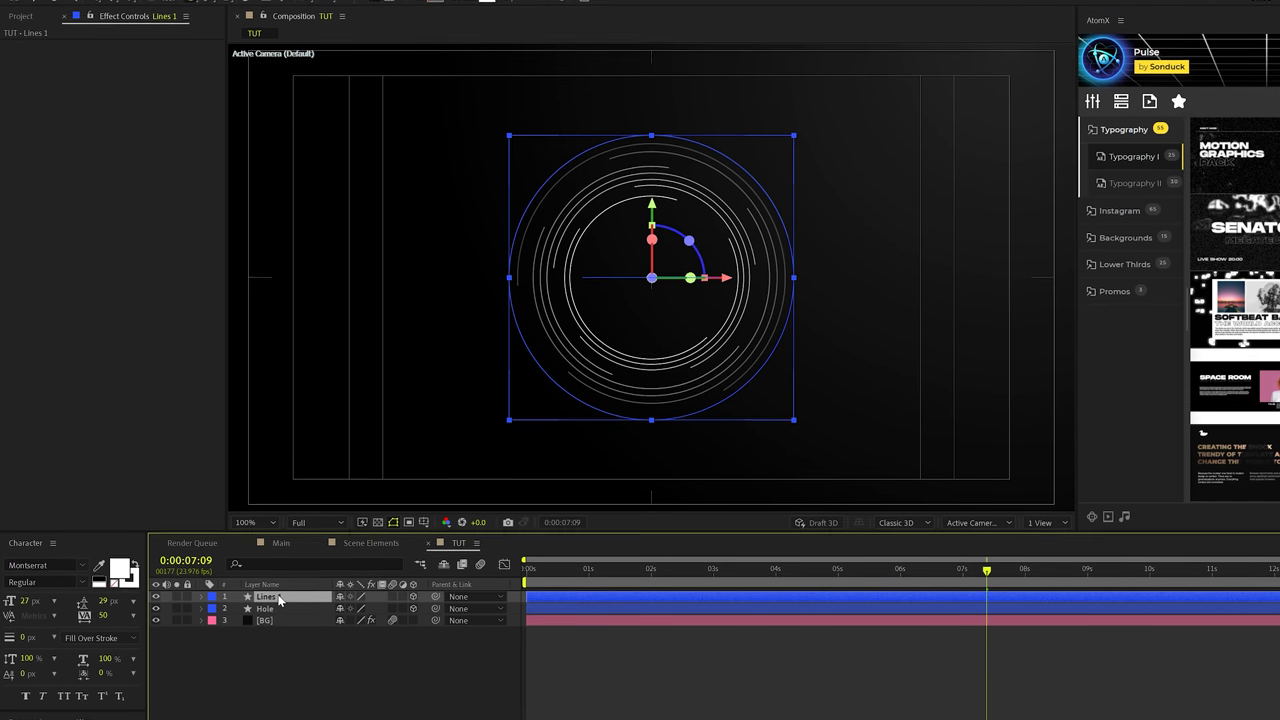
left_click(27, 22)
left_click(45, 186)
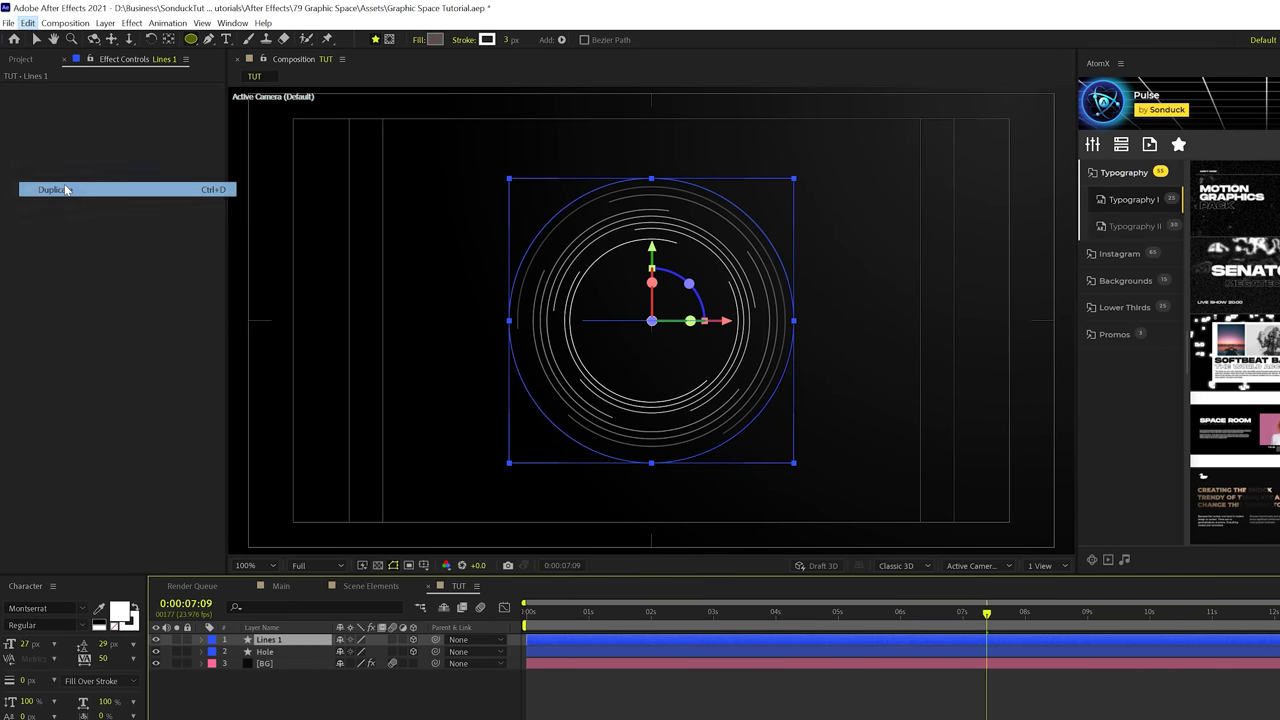
- Scale the Lines 2 layer up to 203% and set its stroke width to 1 px
key("s")
left_click_drag(357, 651, 438, 651)
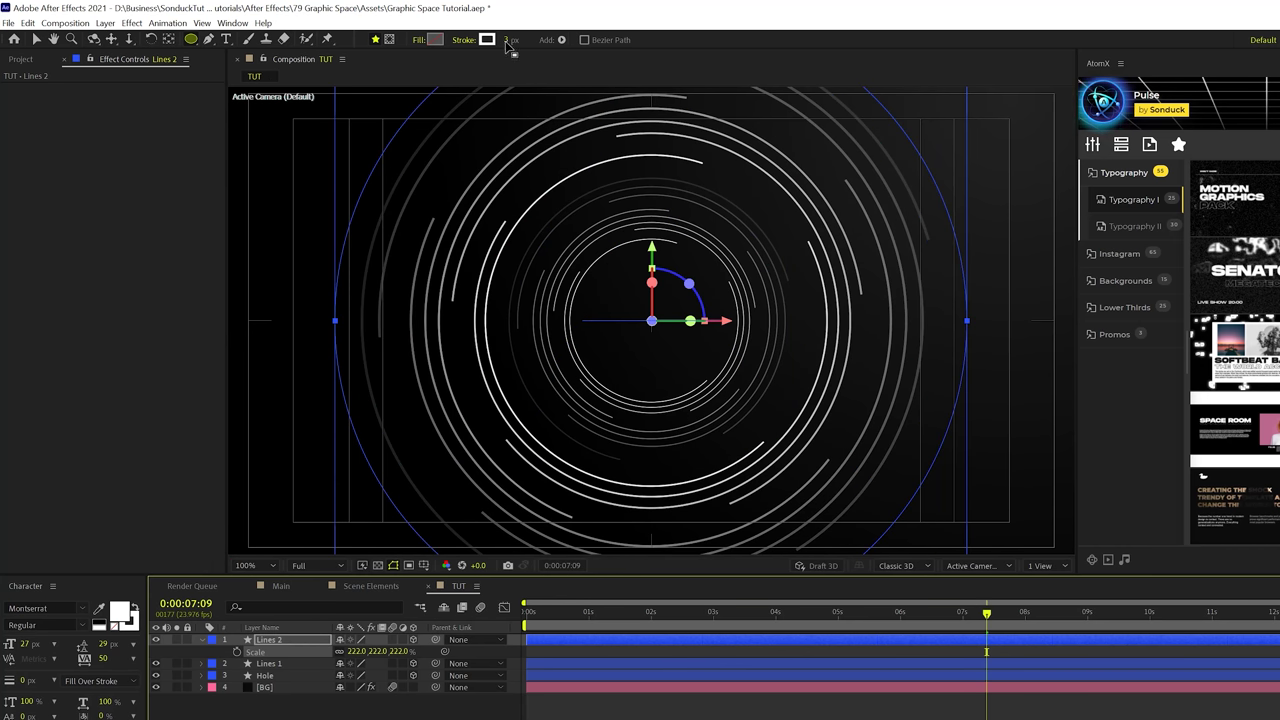
left_click(509, 40)
type("1")
key("ctrl+shift+a")
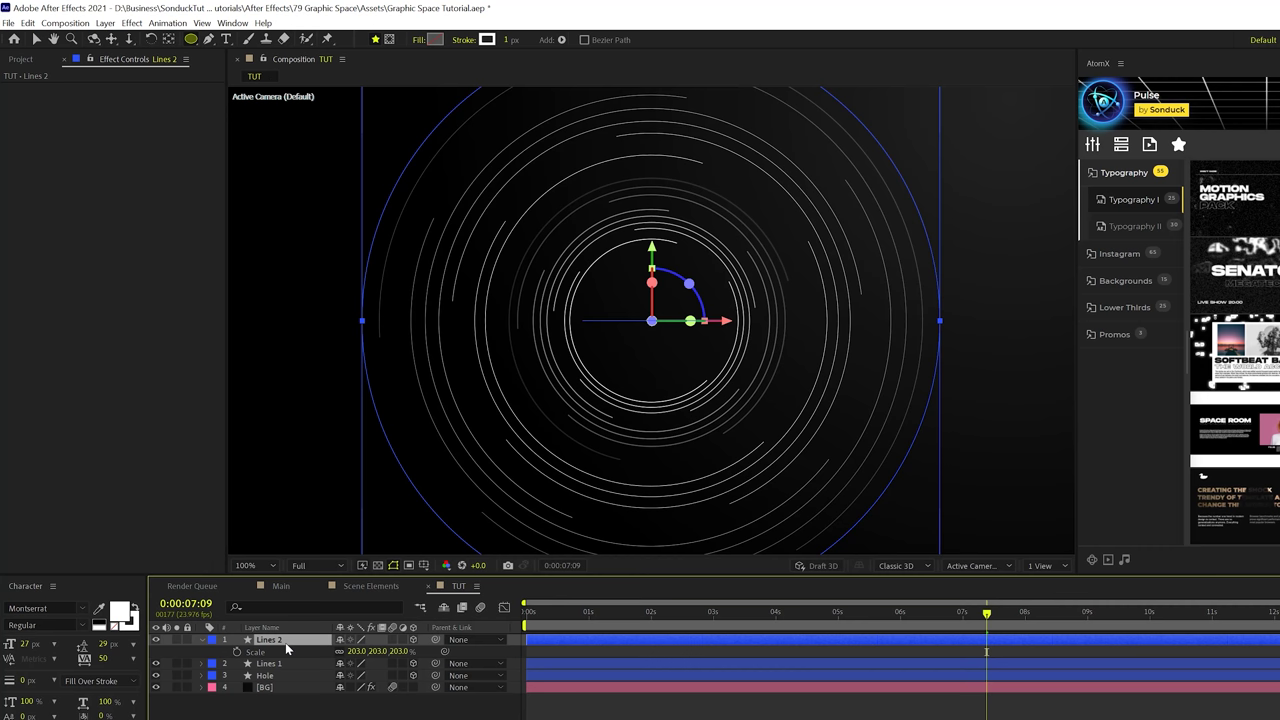
- Duplicate the Lines 2 layer and scale the copy up so its rings extend beyond the frame
key("ctrl+d")
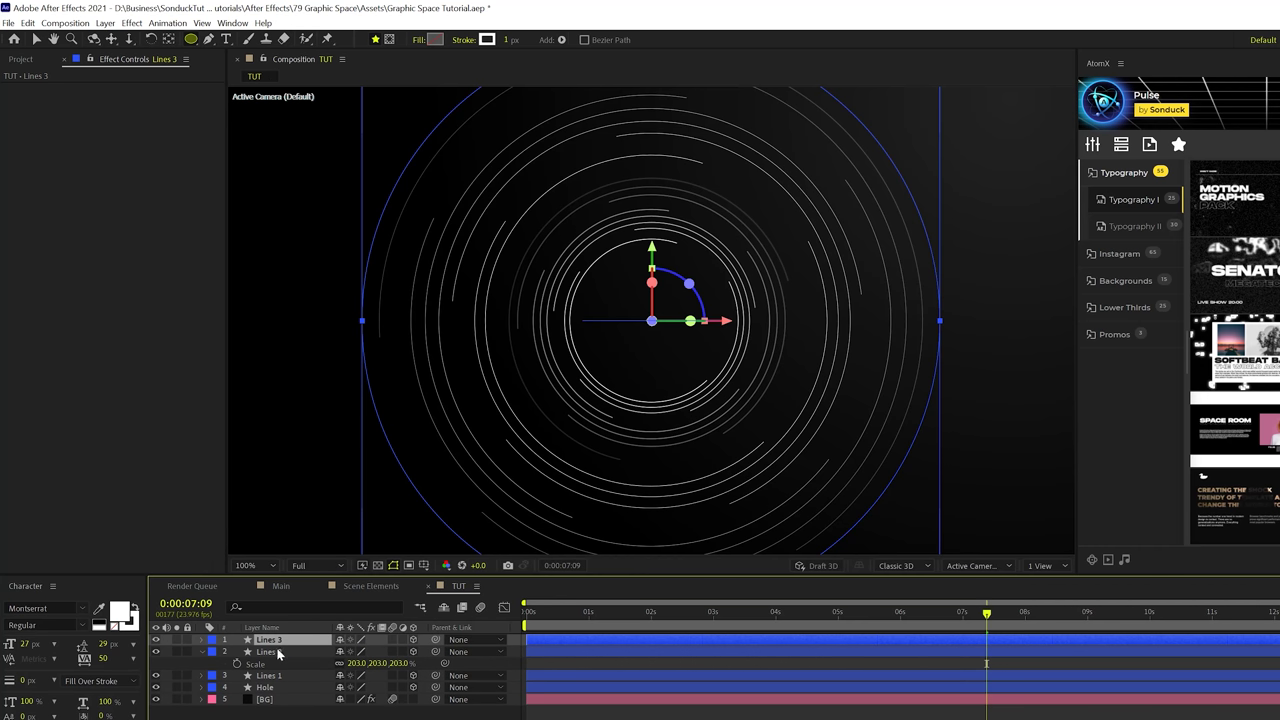
left_click(201, 651)
key("s")
left_click_drag(357, 652, 530, 650)
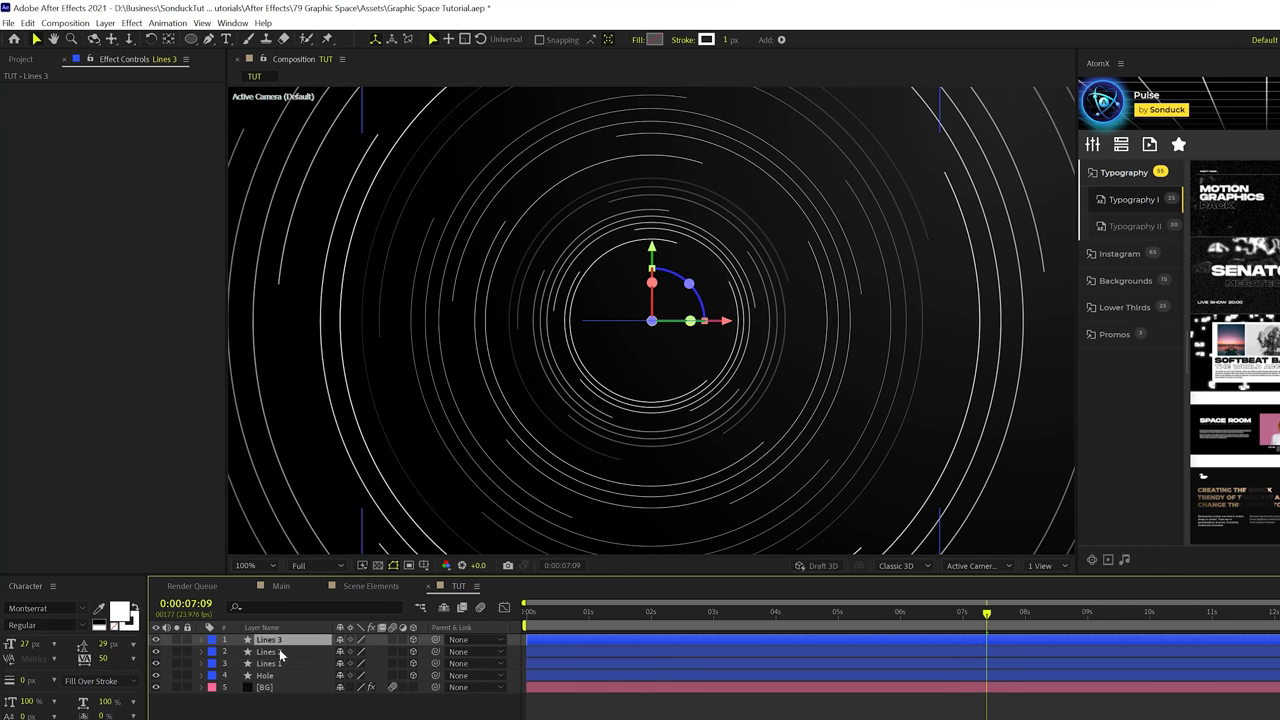
- Lower the opacity of the Lines 3 layer so the outermost rings are fainter
key("t")
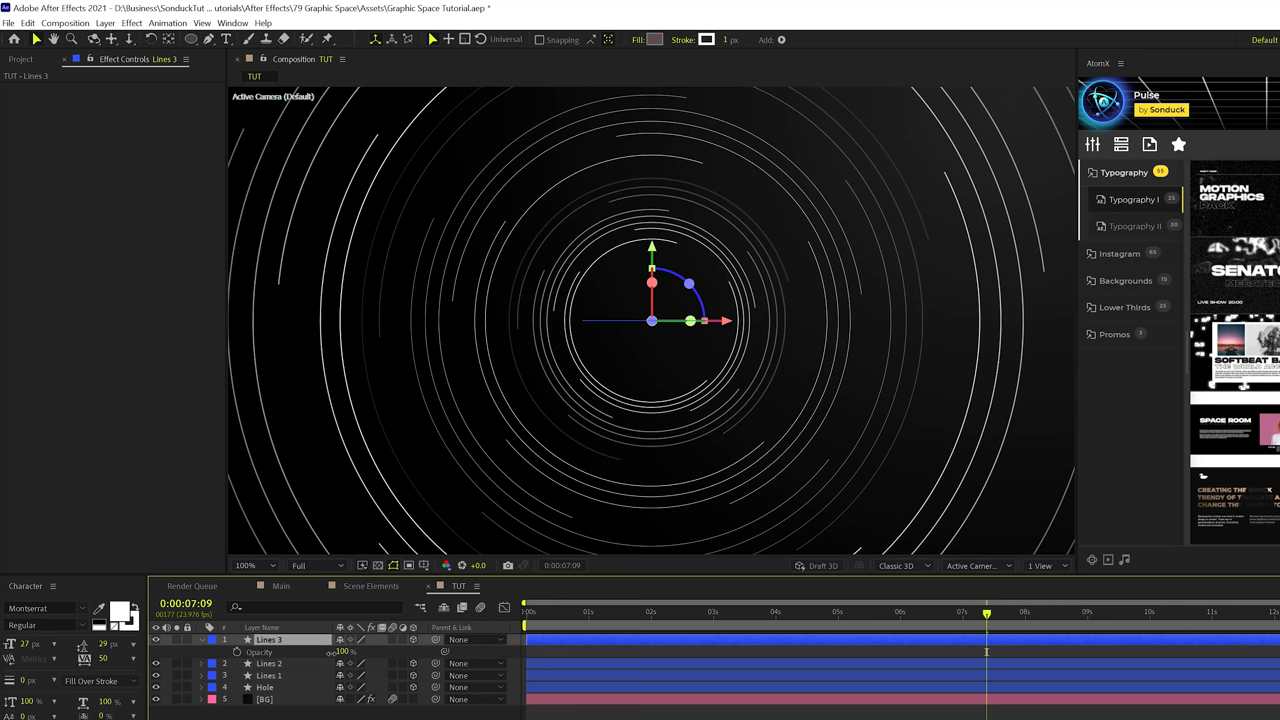
left_click_drag(342, 651, 300, 653)
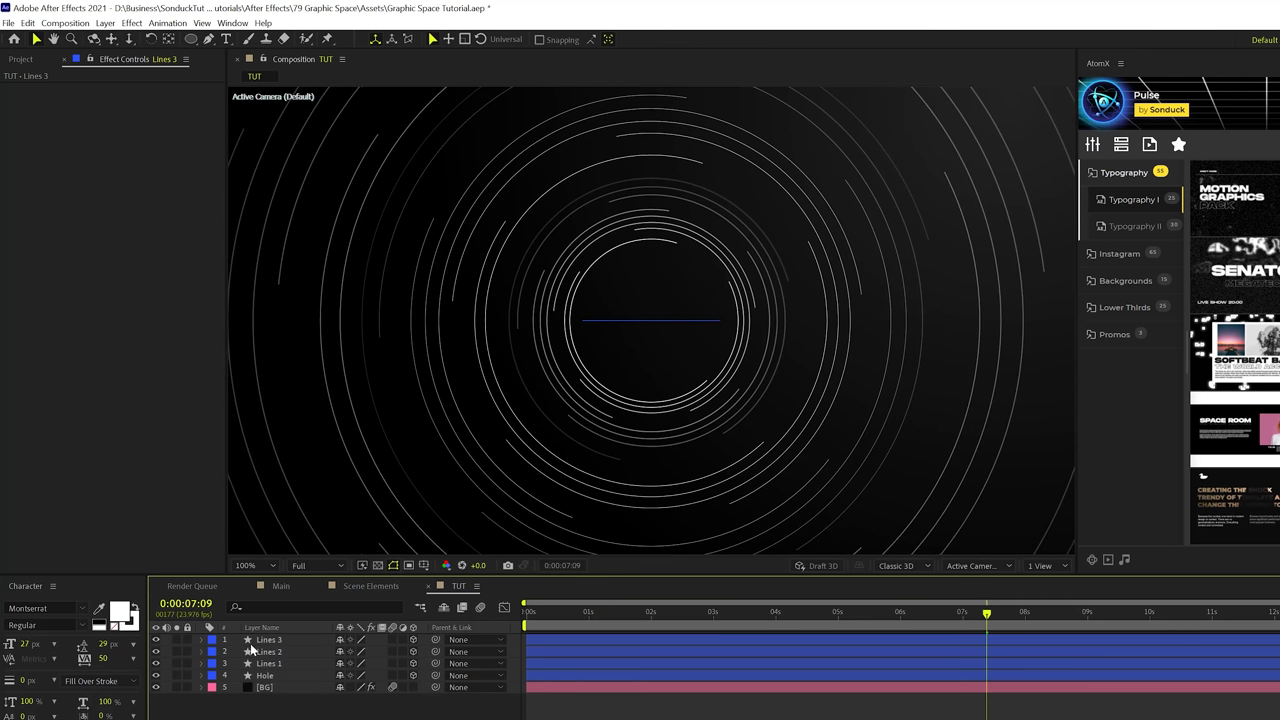
left_click(251, 645)
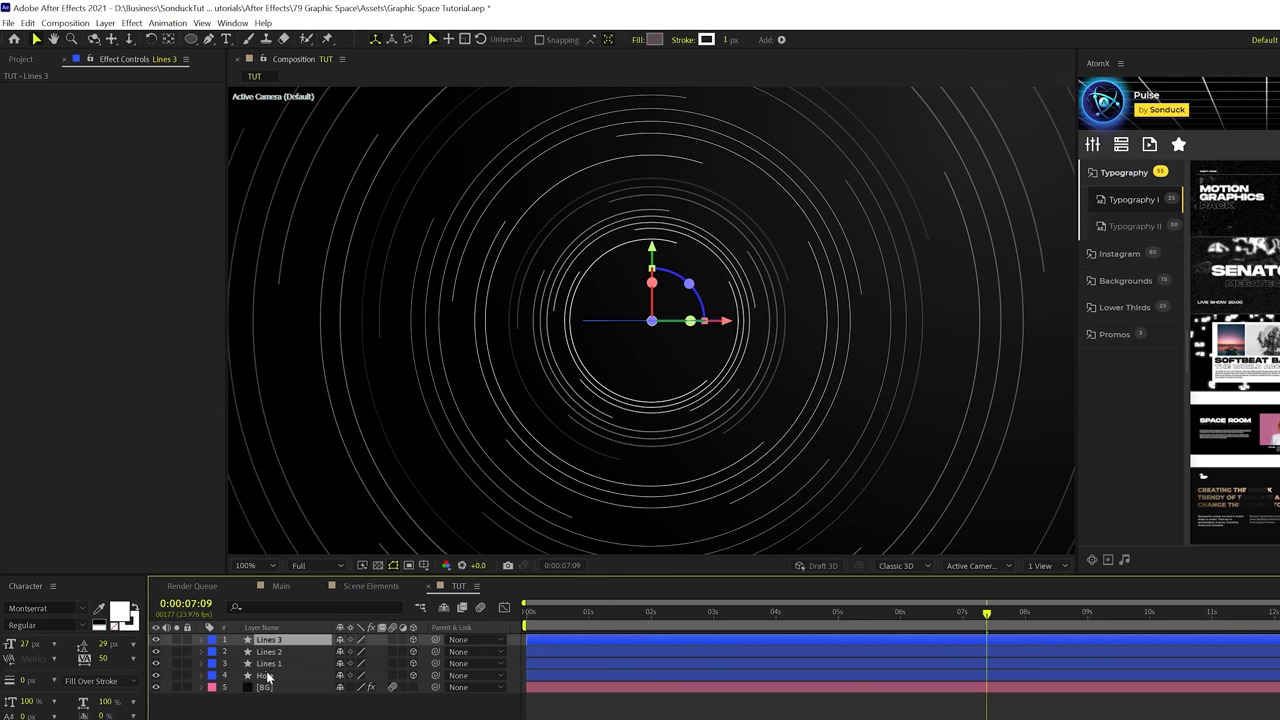
- Pre-compose the Hole layer and all three Lines layers into a new composition named Scene Elements
key("F2")
left_click(269, 677)
left_click(273, 640, "shift")
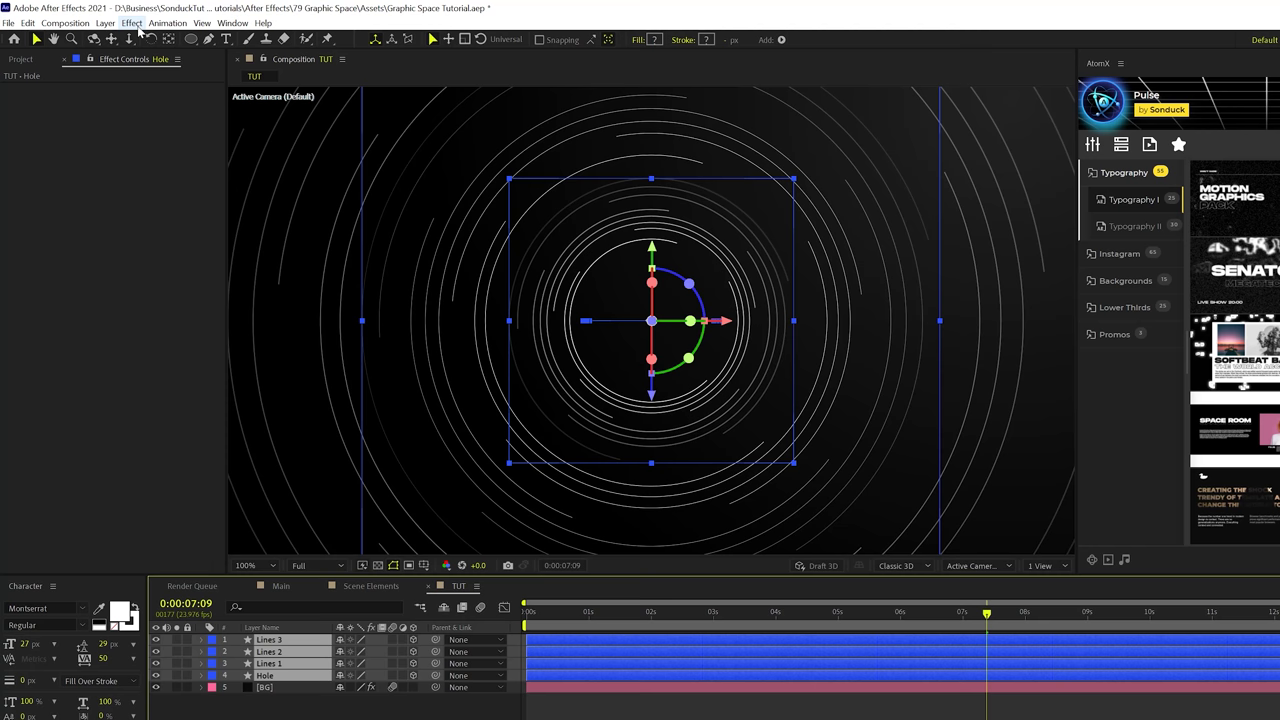
left_click(105, 22)
left_click(140, 448)
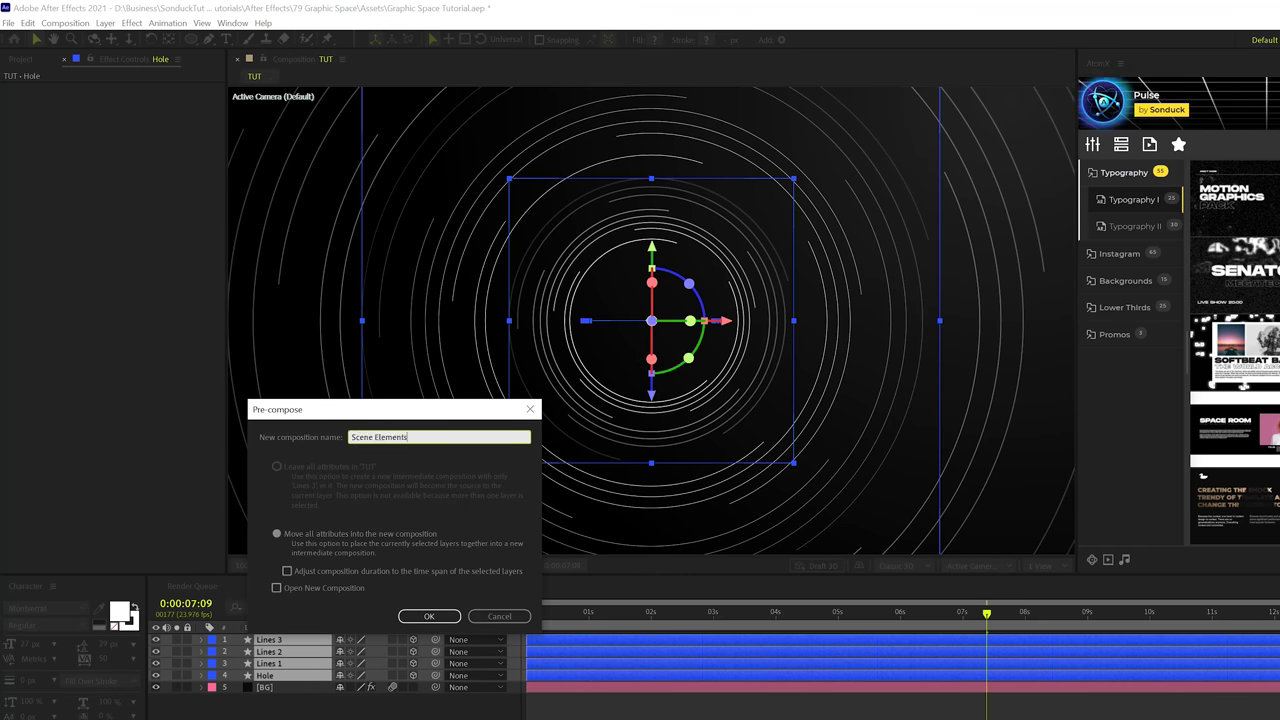
key("Return")
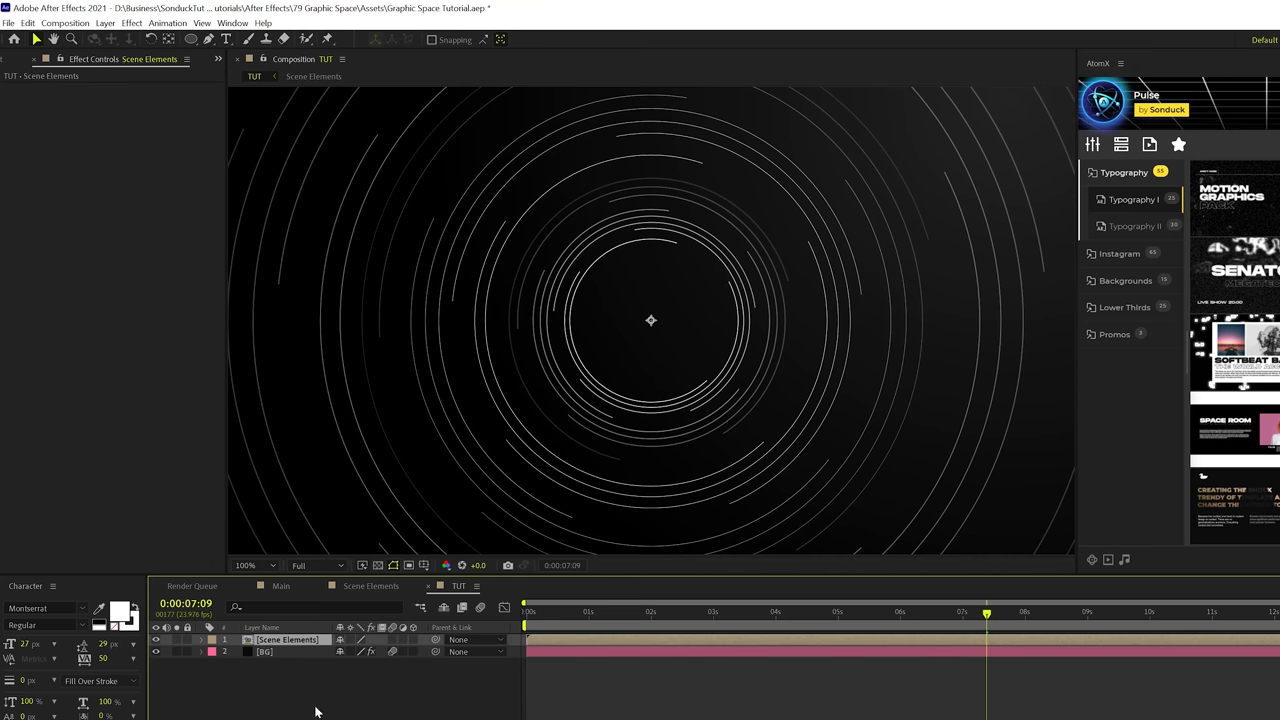
- Make the Scene Elements layer 3D and enable Collapse Transformations on it
left_click(413, 640)
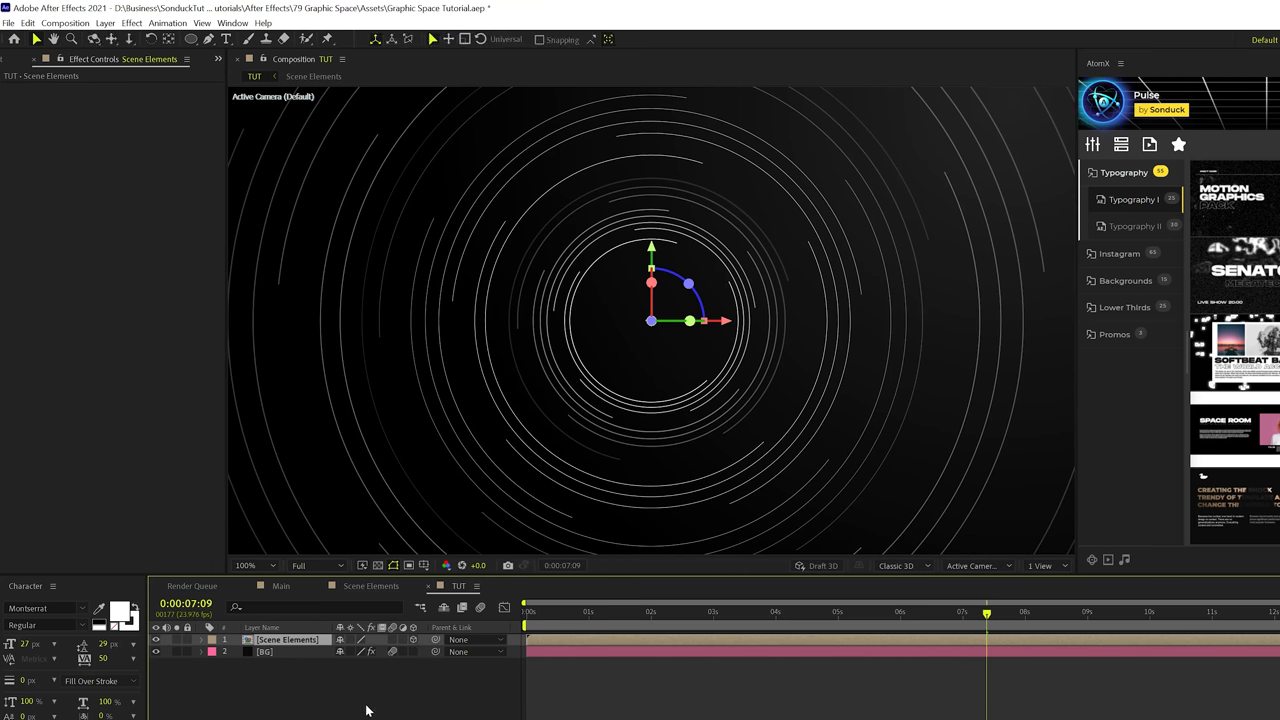
left_click(350, 641)
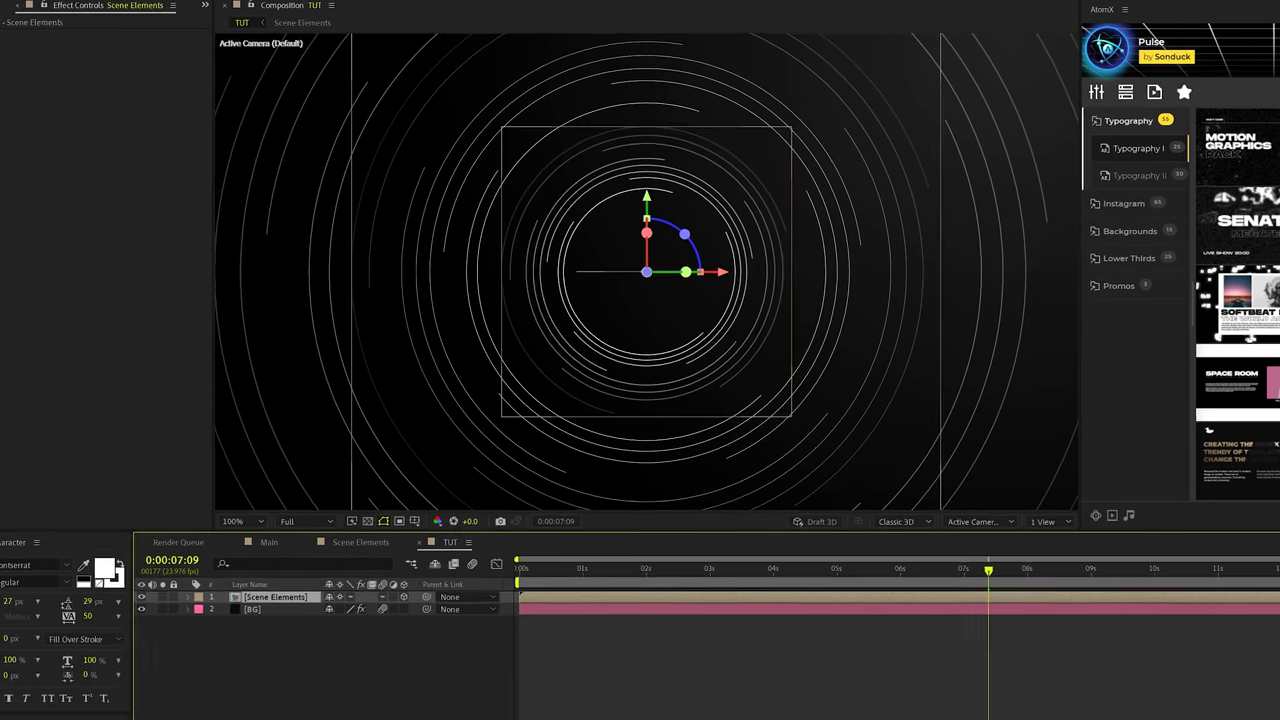
left_click(355, 698)
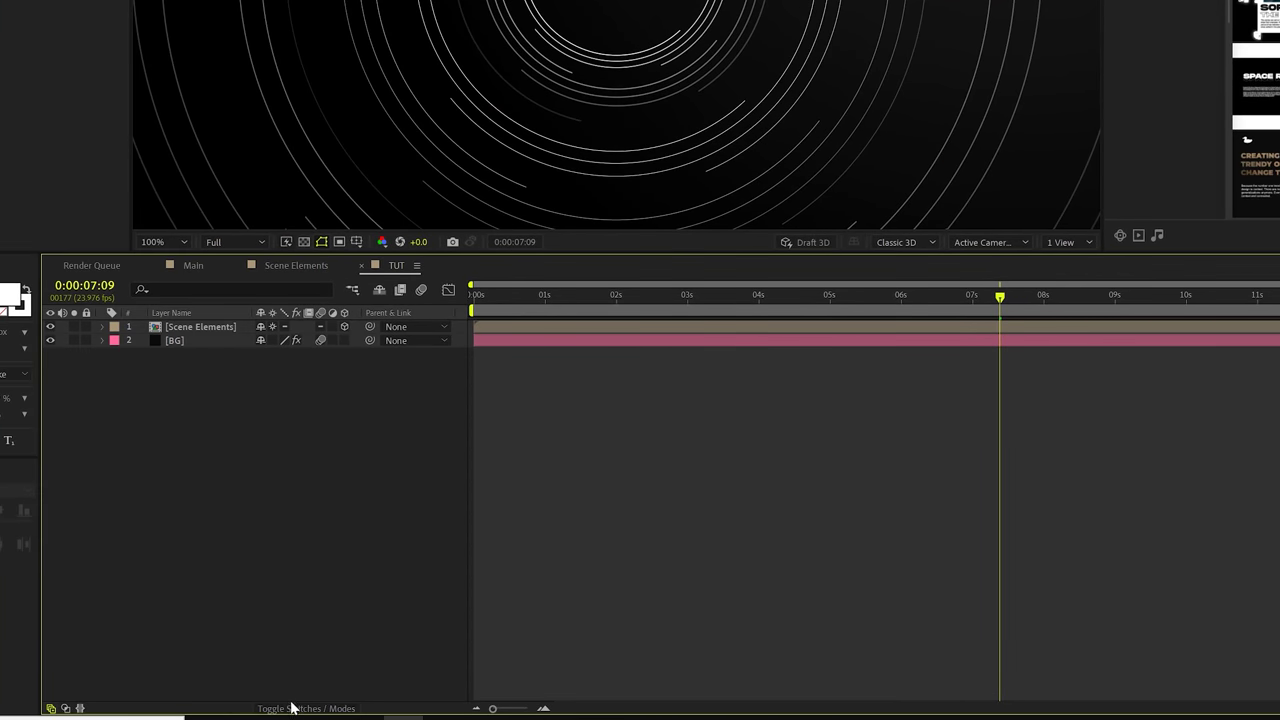
left_click(292, 707)
left_click(292, 707)
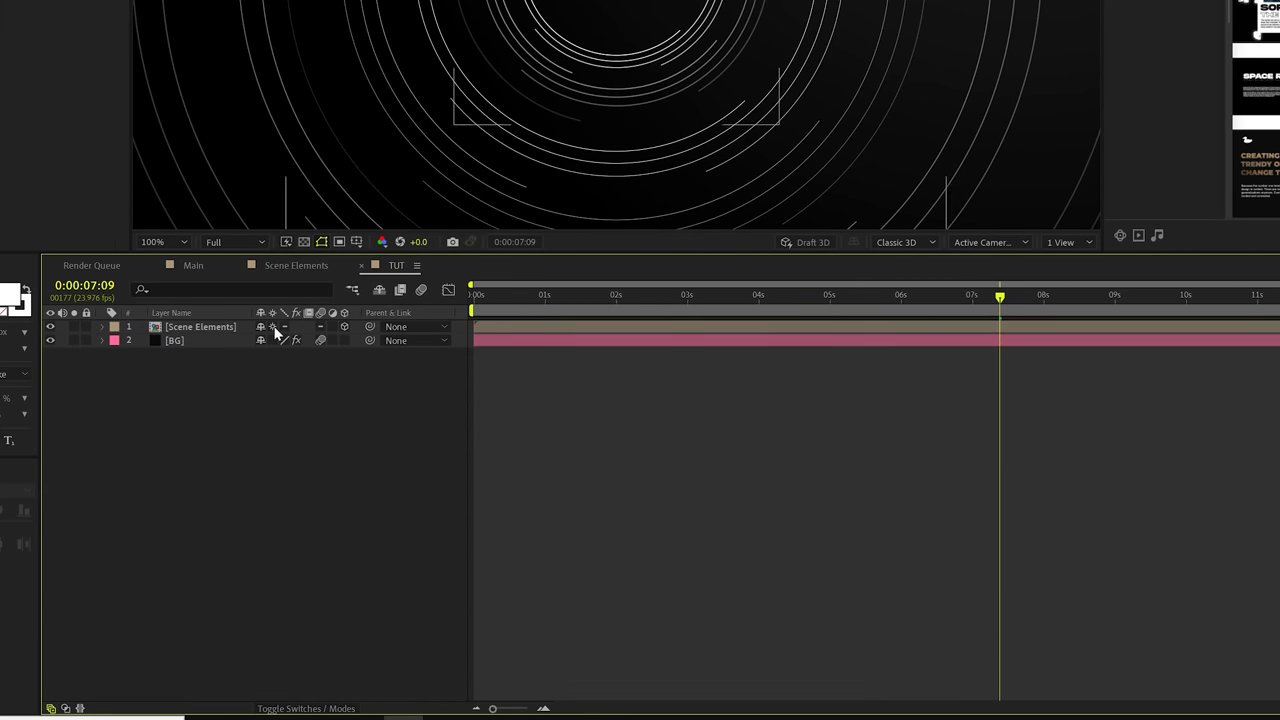
left_click(195, 329)
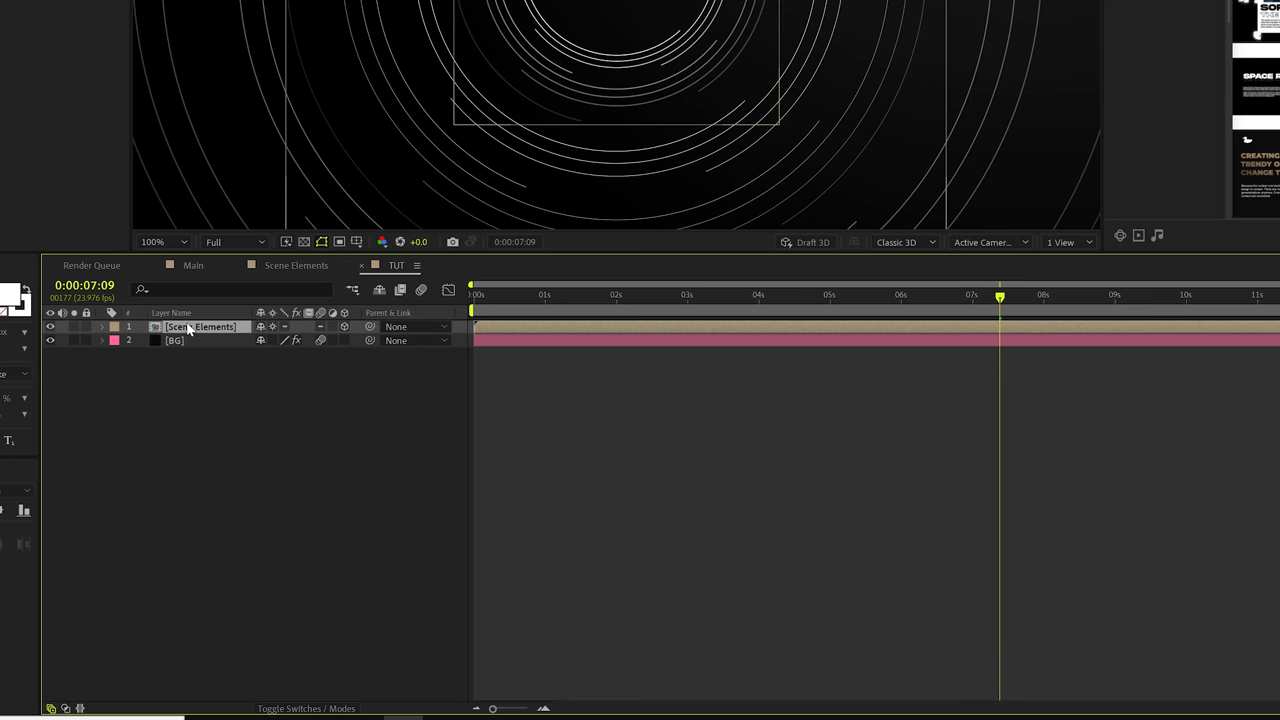
left_click(284, 468)
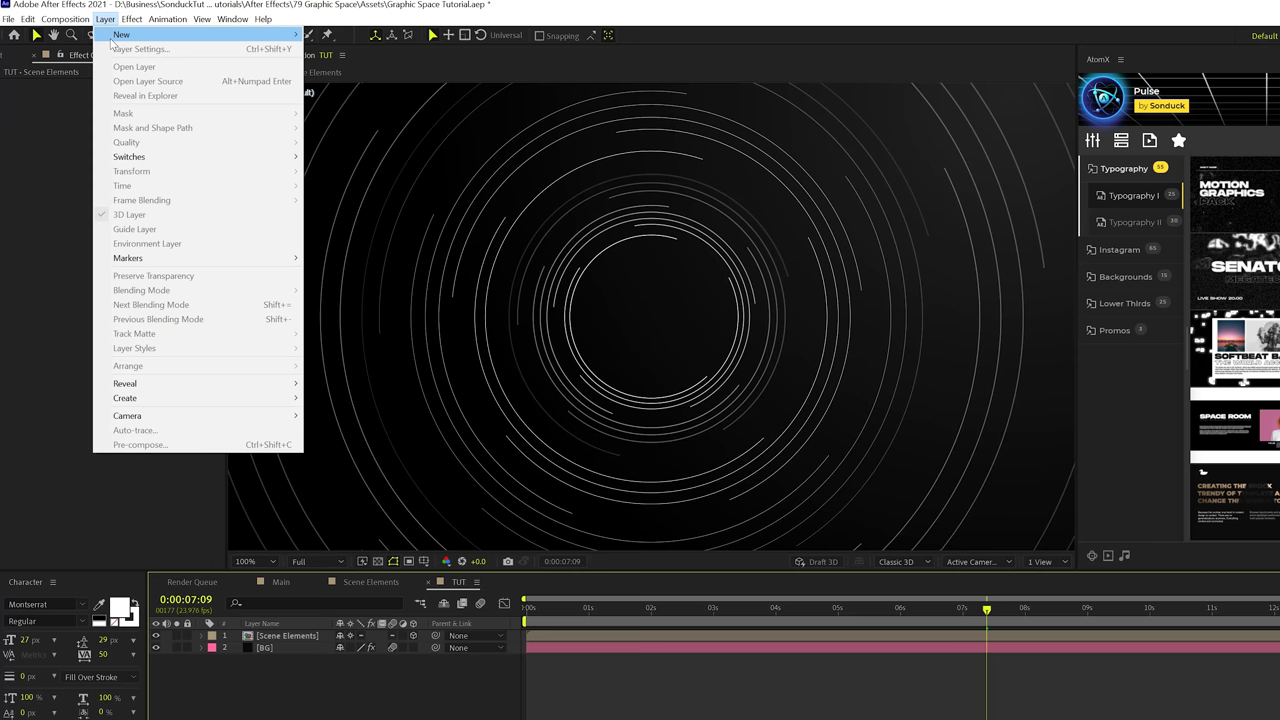
- Create a two-node camera named Camera 1 with the 50mm preset
mouse_move(120, 35)
left_click(545, 77)
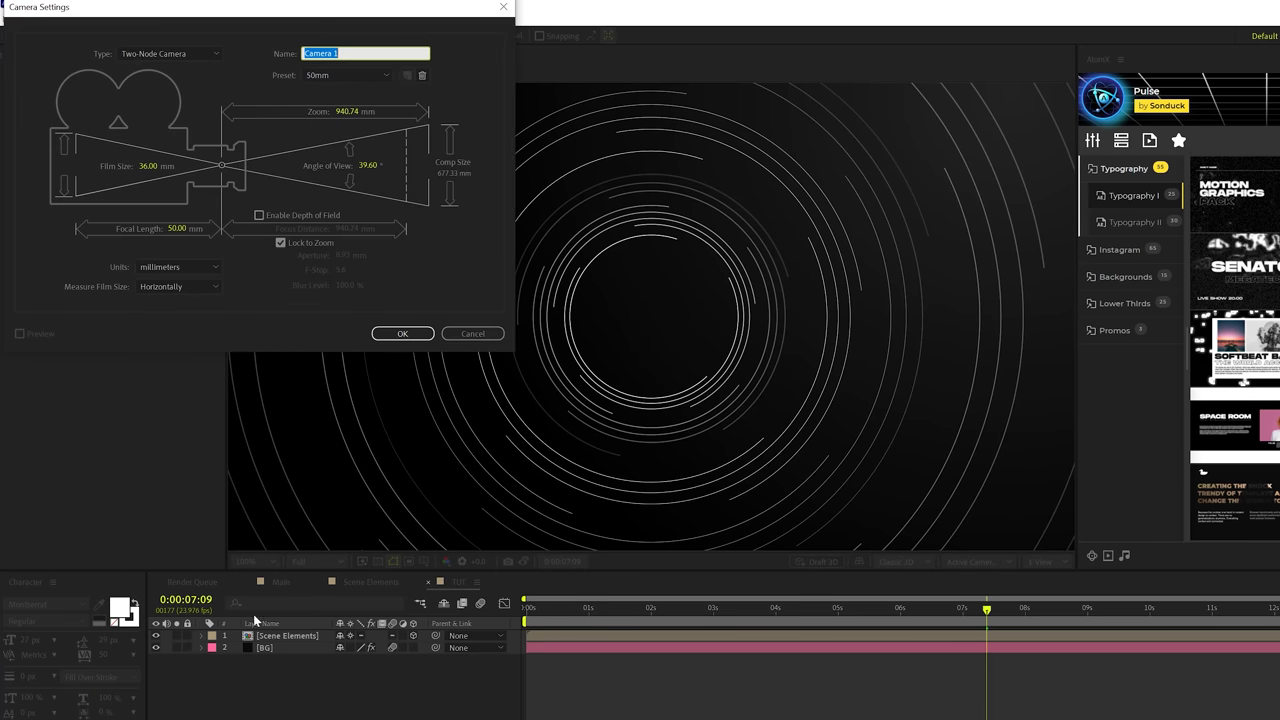
left_click(403, 334)
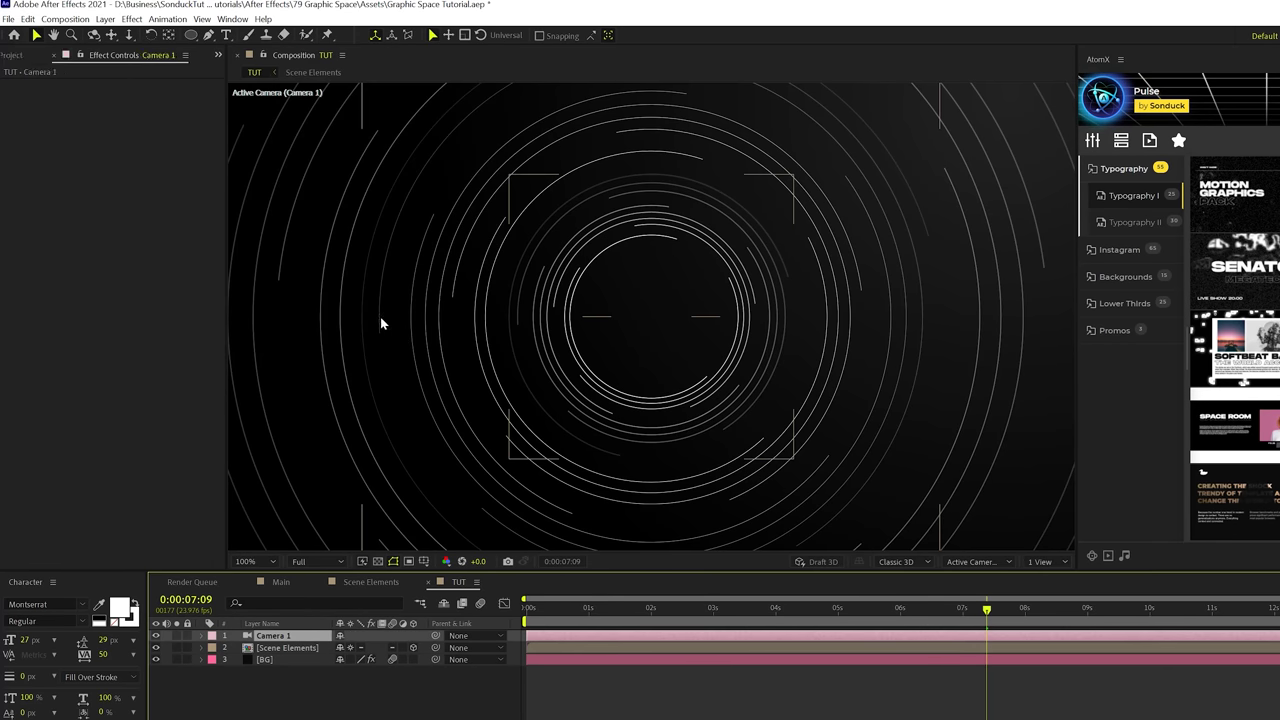
- Orbit Camera 1 to a low angle over the rings and dolly in so the planet sits larger, right of centre
left_click(93, 35)
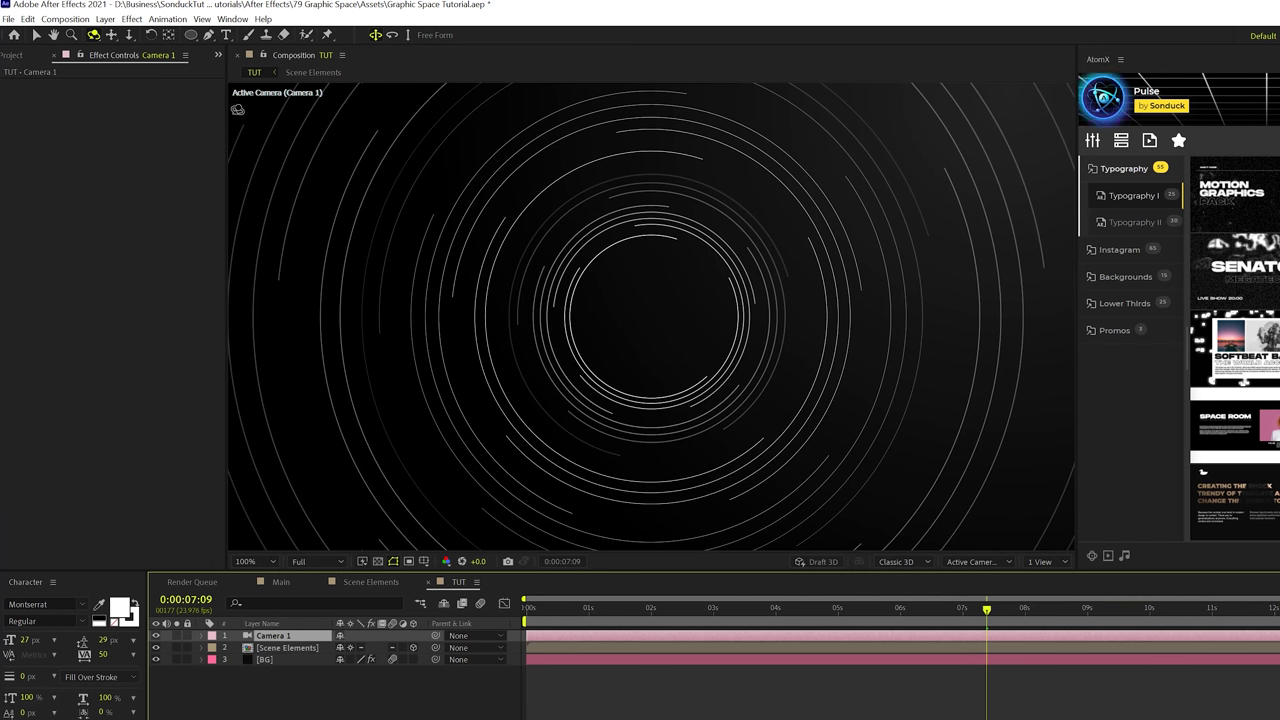
left_click_drag(659, 325, 663, 206)
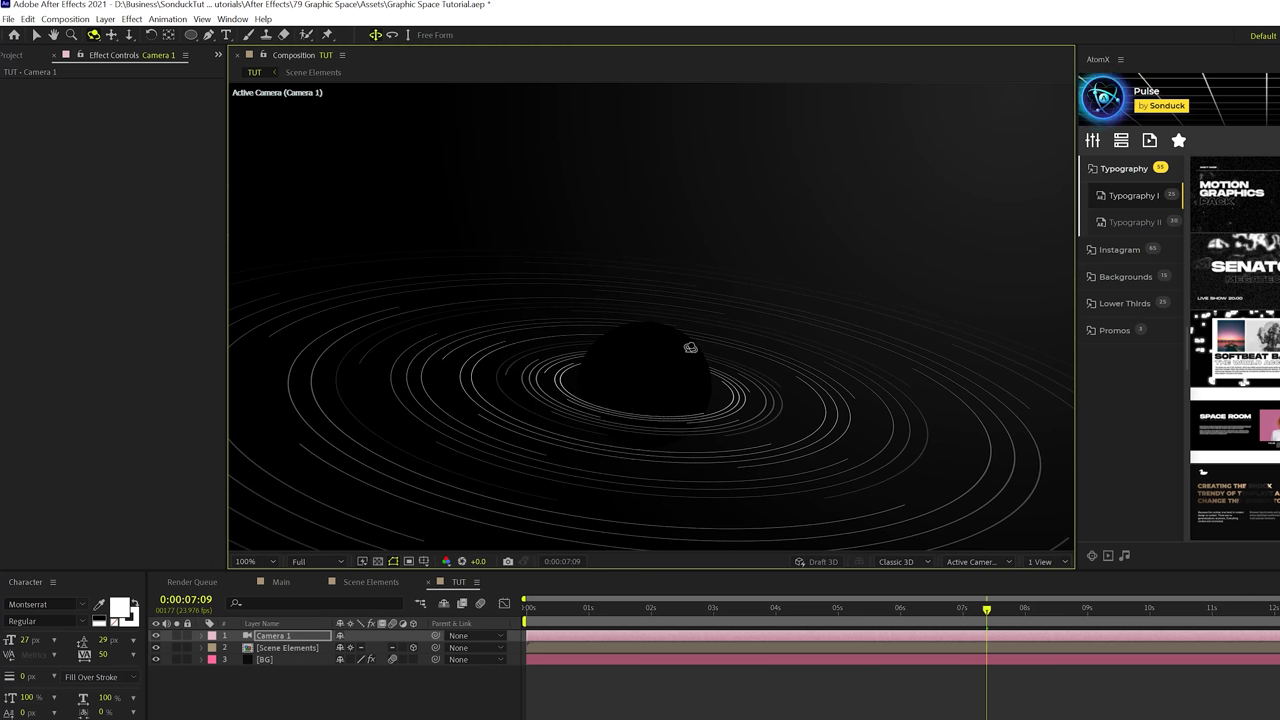
left_click_drag(690, 347, 684, 311)
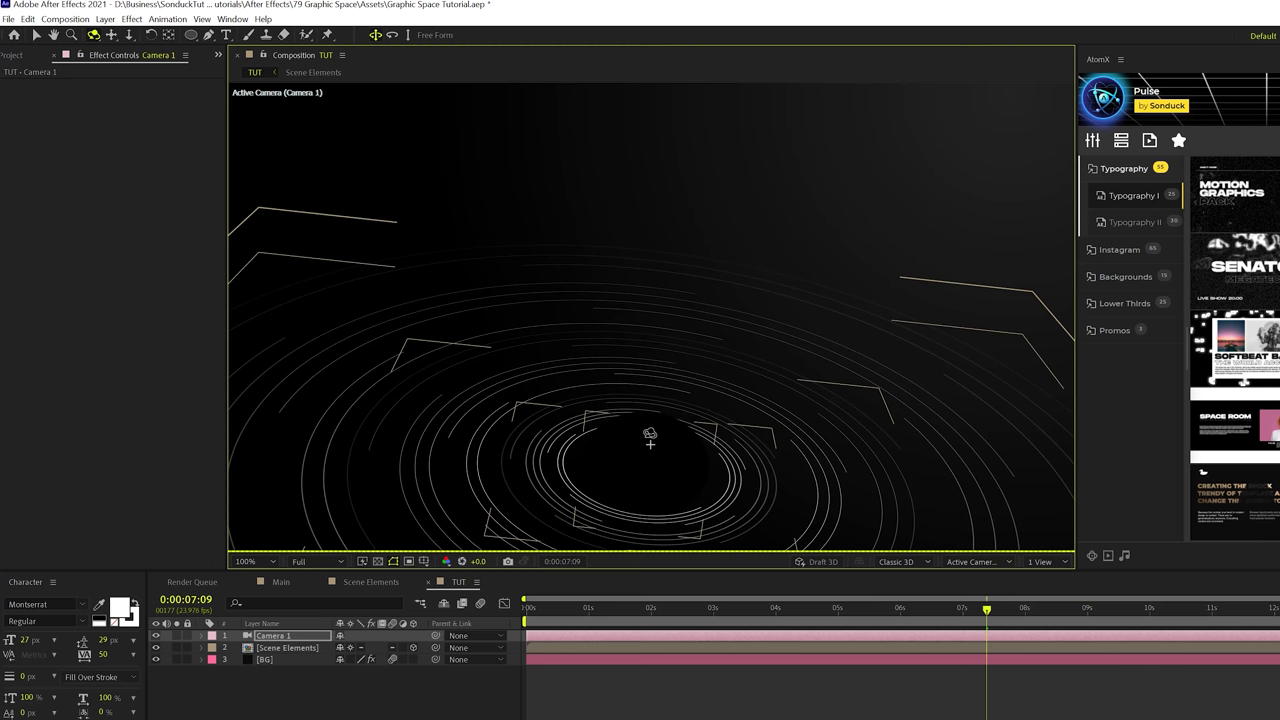
key("c")
left_click_drag(650, 437, 664, 322)
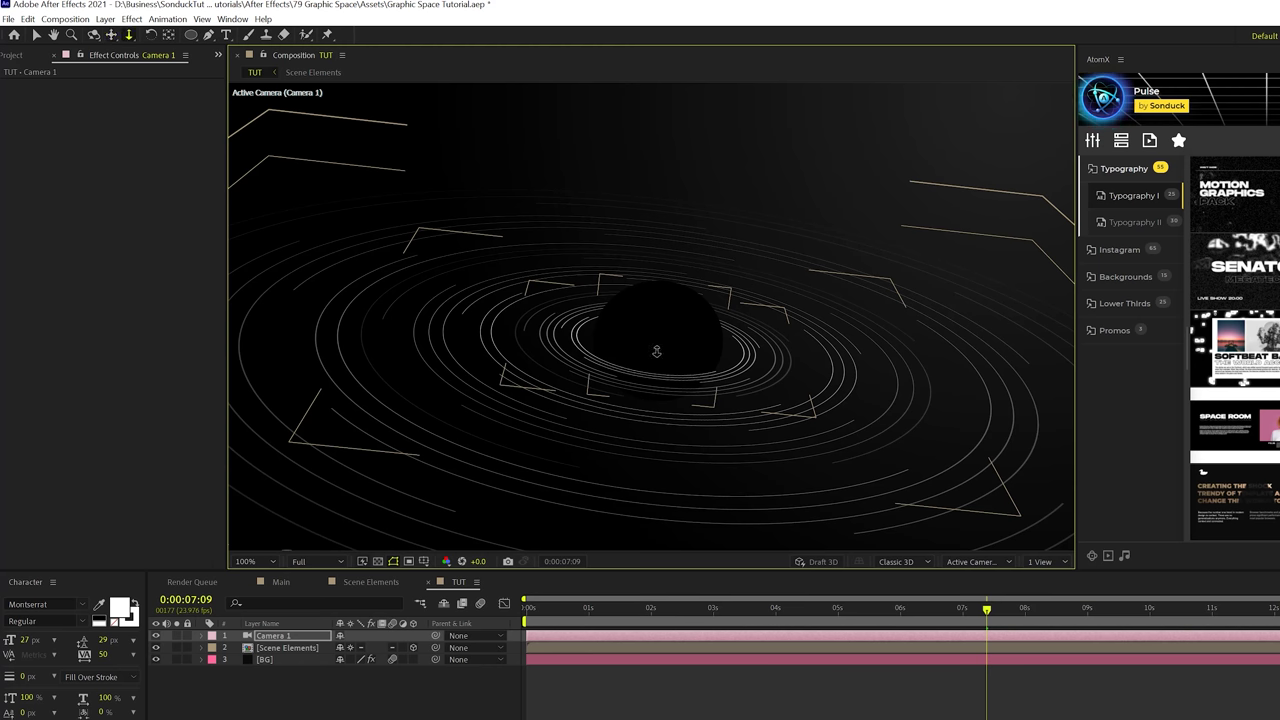
left_click_drag(656, 351, 656, 260)
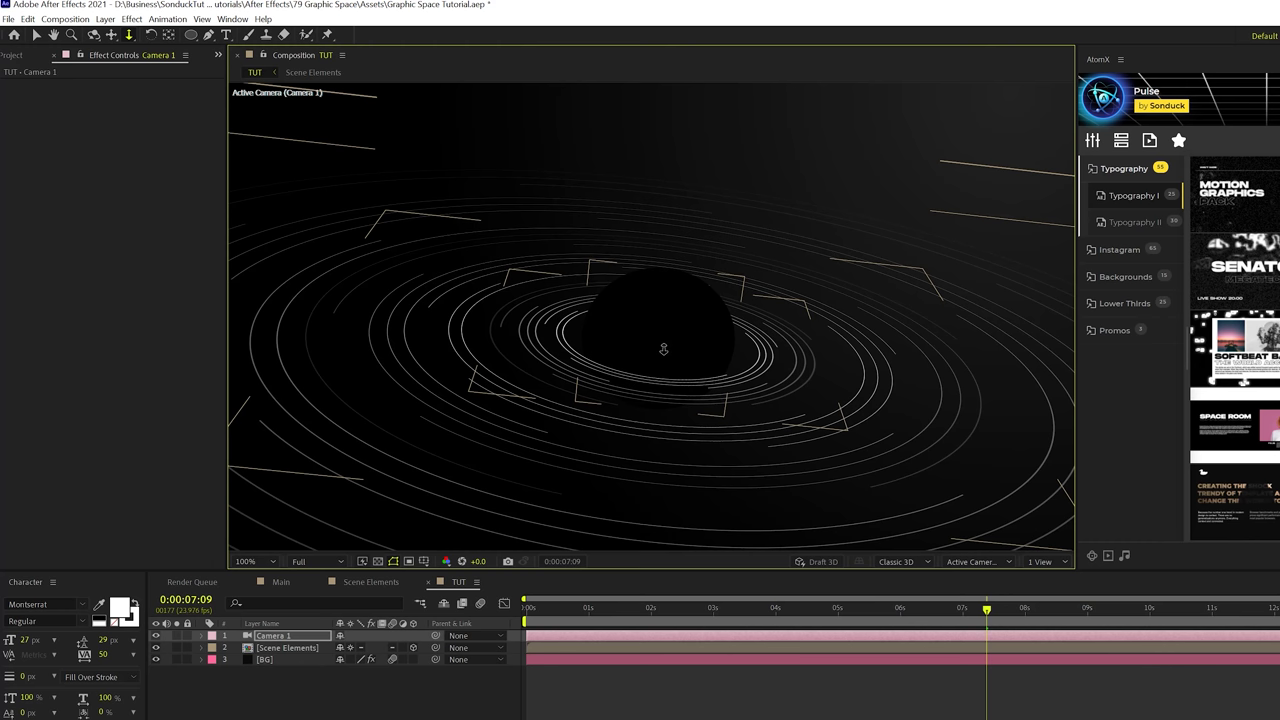
left_click_drag(664, 349, 655, 318)
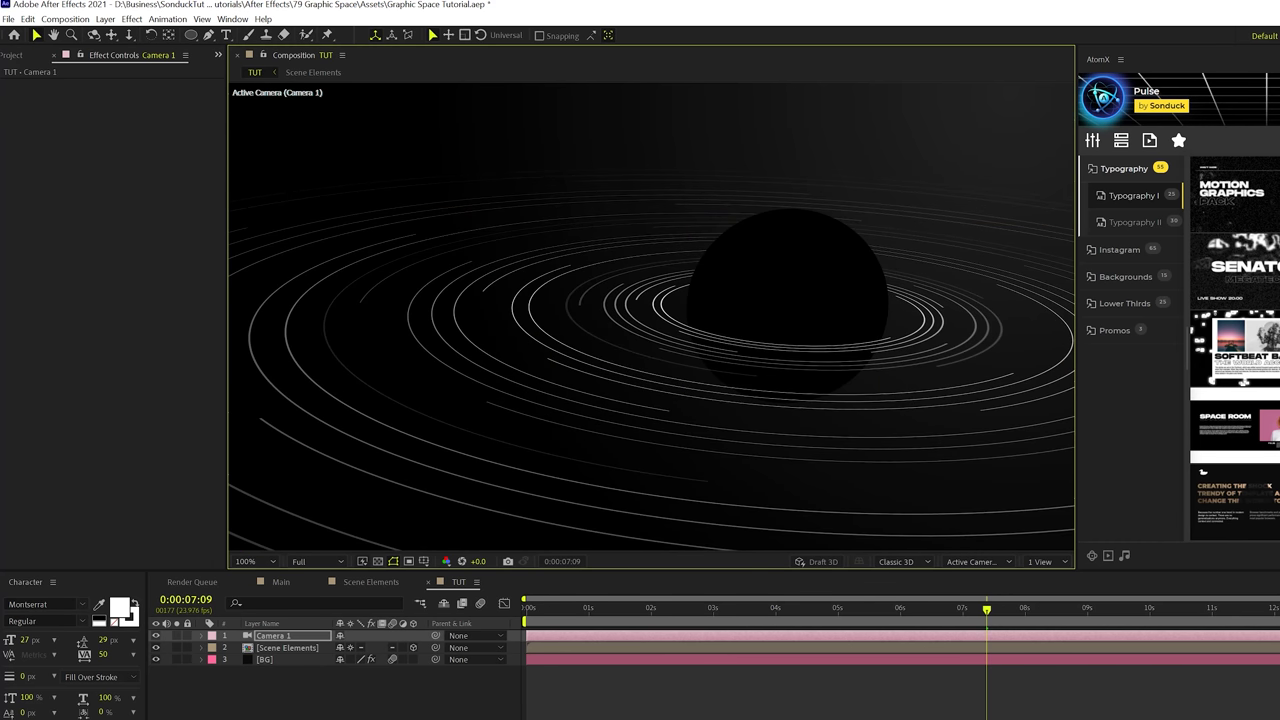
- Open the Scene Elements precomp from the TUT composition
left_click(532, 684)
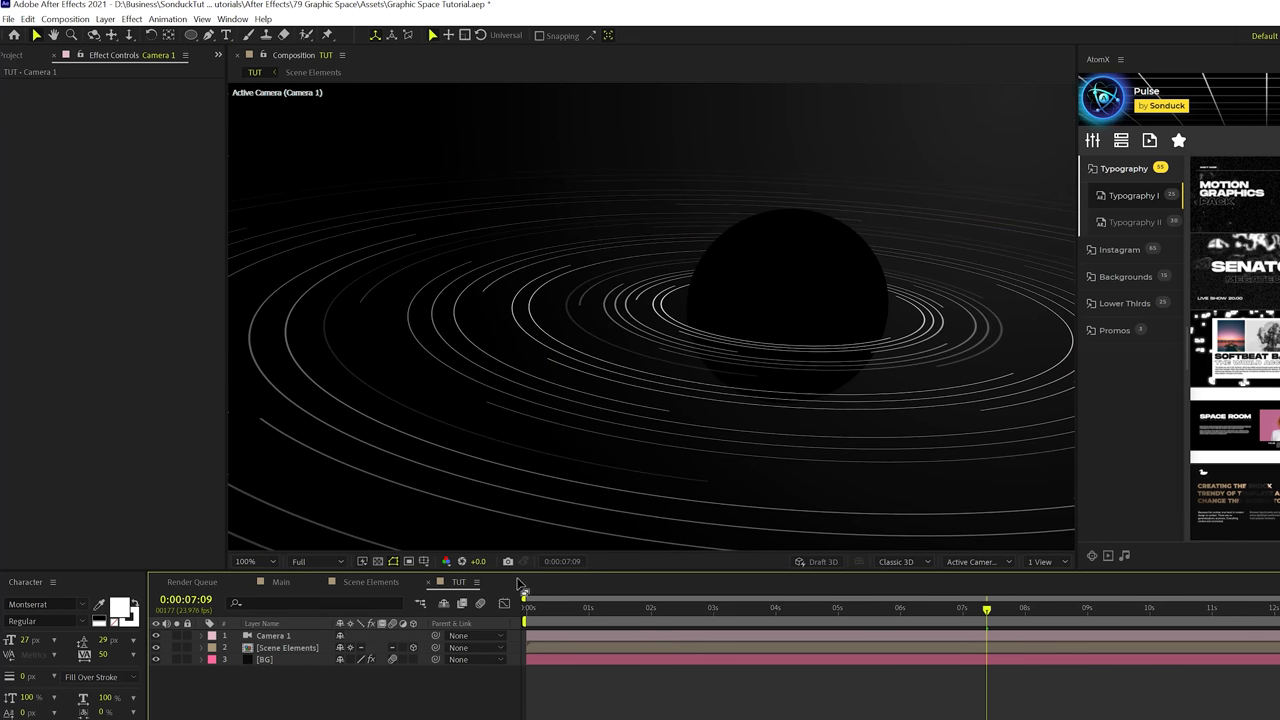
left_click(288, 649)
left_click(236, 666)
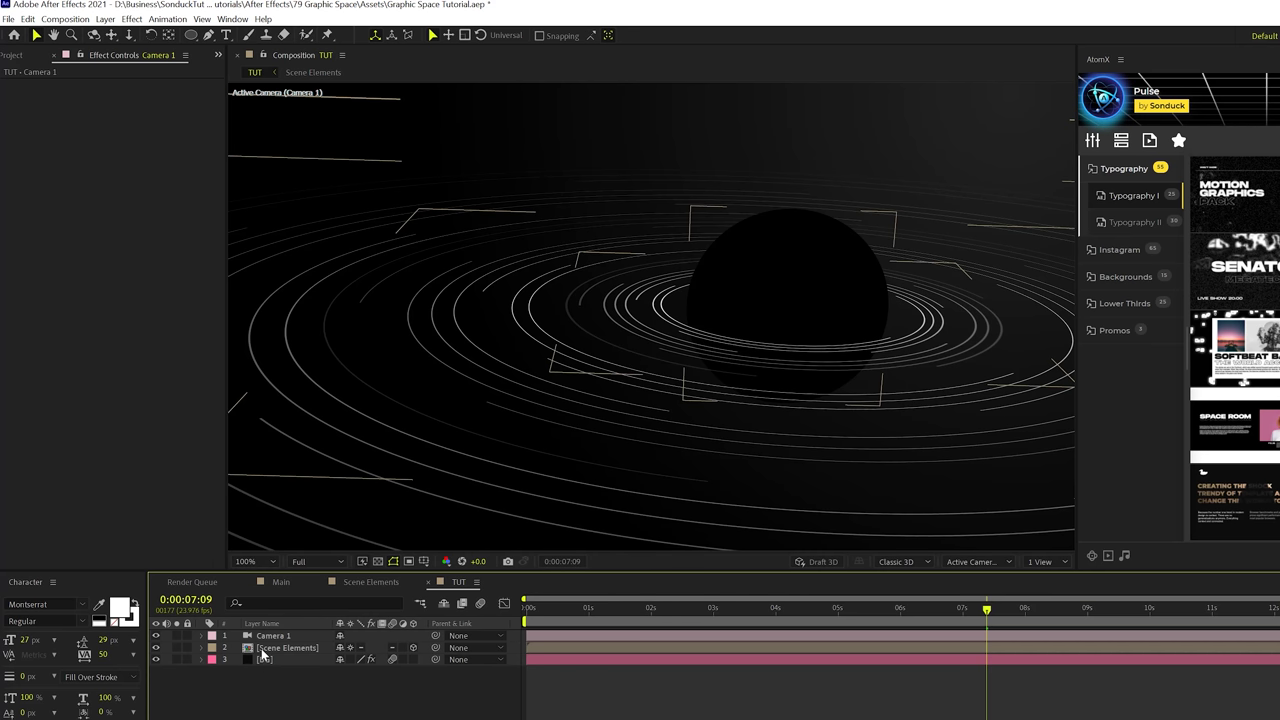
double_click(282, 648)
- Preview the 8k_jupiter.jpg footage and add it to Scene Elements below the Hole layer
left_click(20, 55)
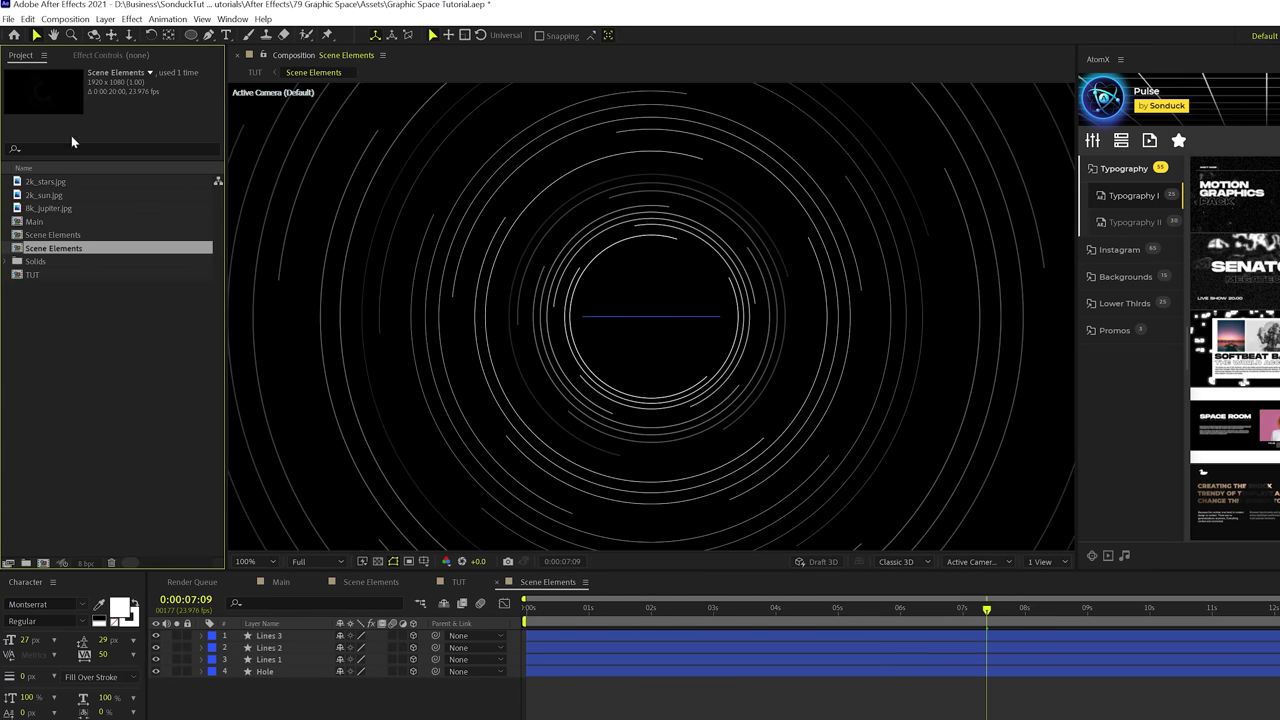
double_click(43, 208)
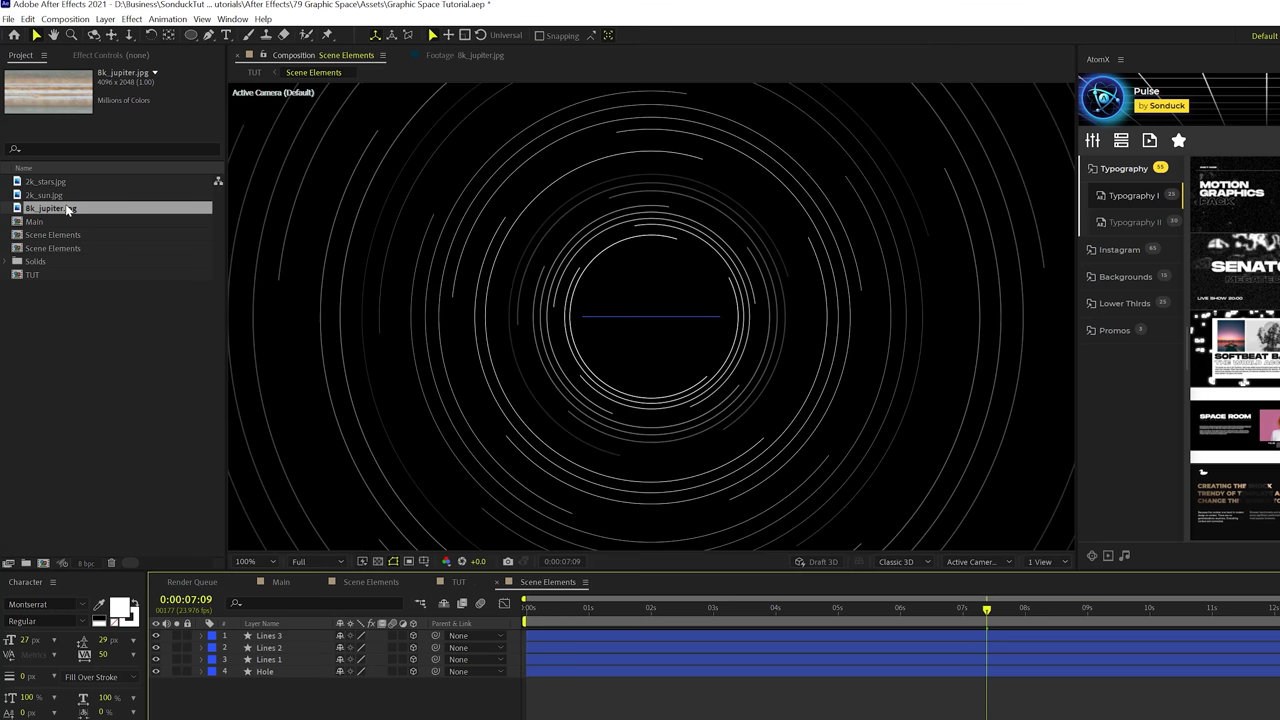
left_click_drag(70, 209, 264, 690)
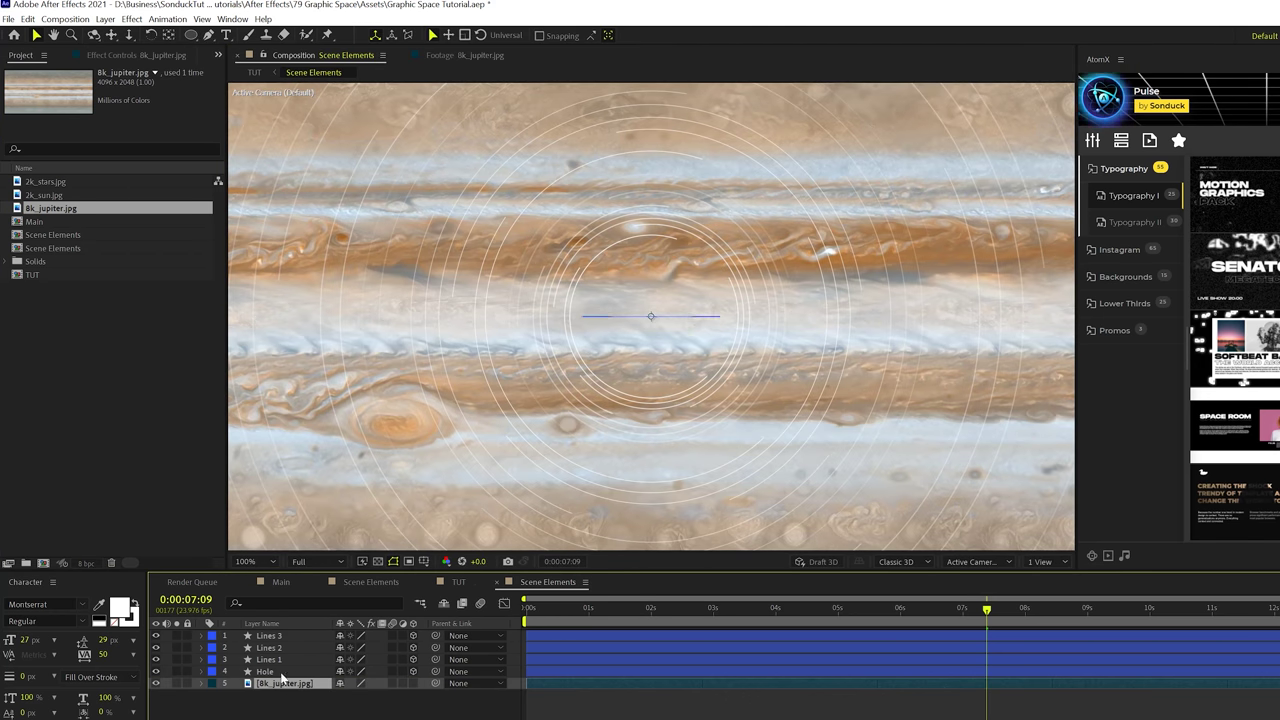
- Apply the CC Sphere effect to the 8k_jupiter.jpg layer and make the layer 3D
left_click(133, 19)
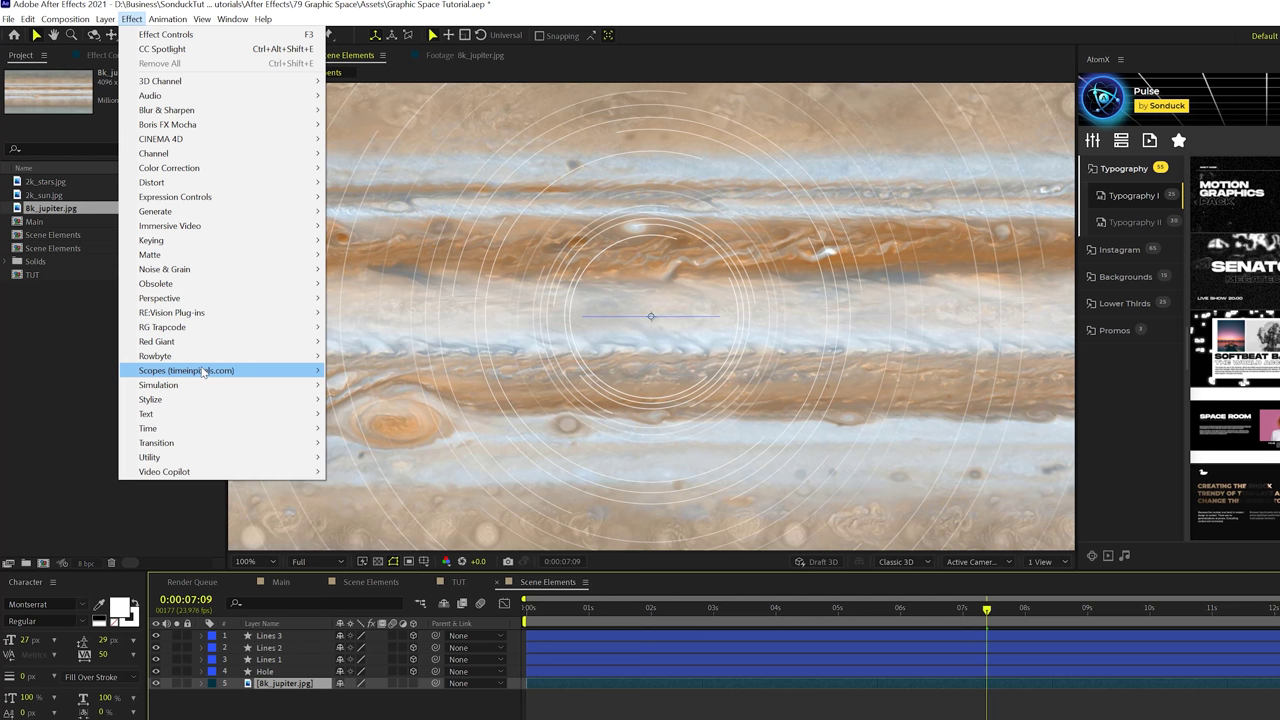
mouse_move(194, 389)
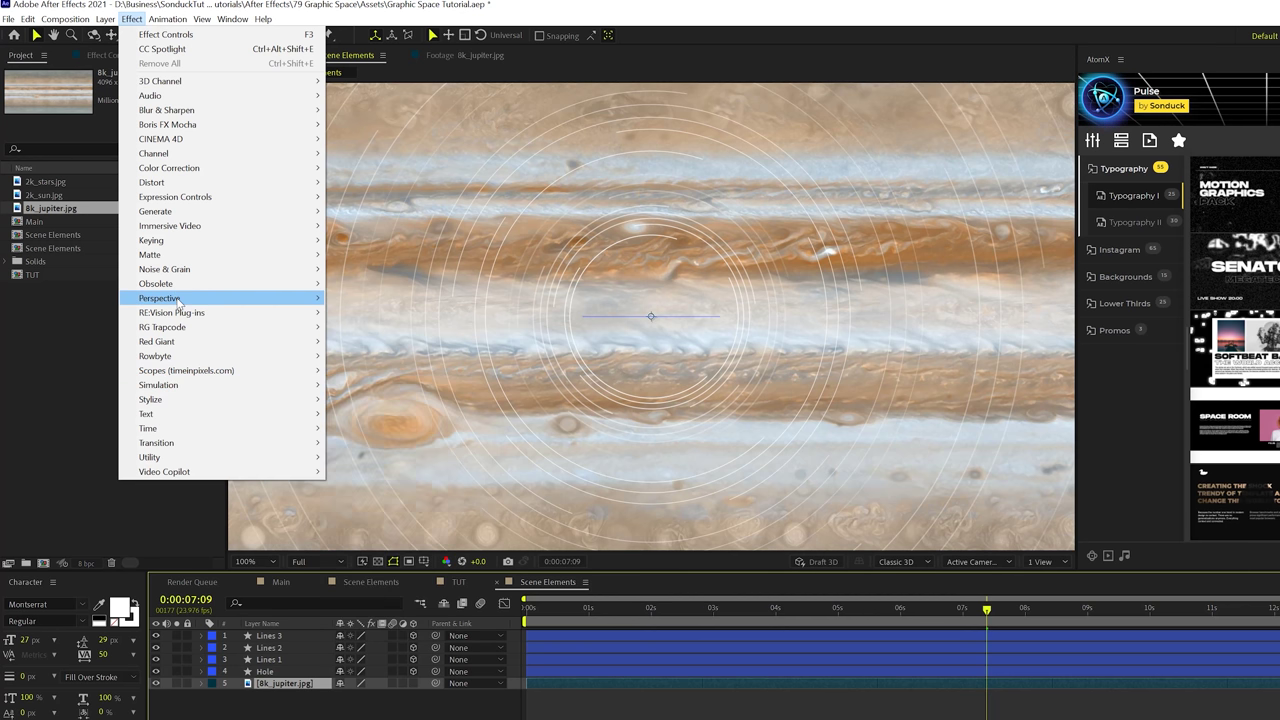
mouse_move(182, 303)
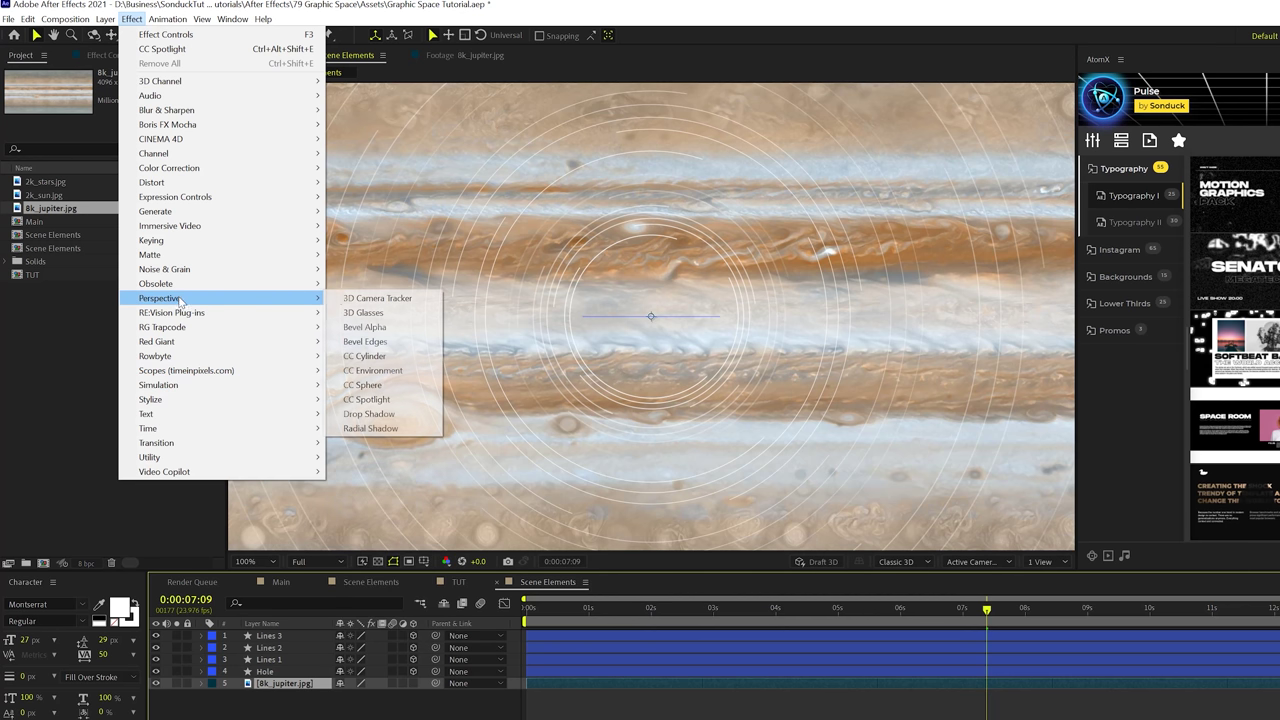
left_click(366, 385)
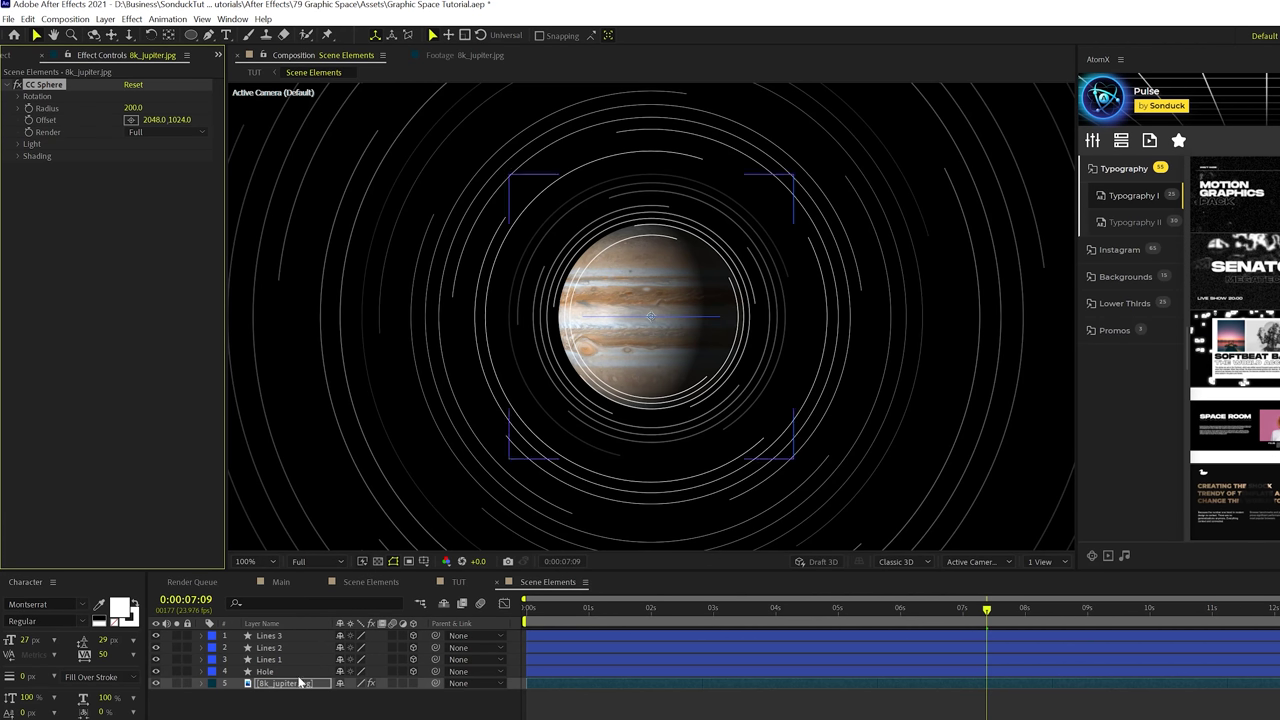
left_click(413, 684)
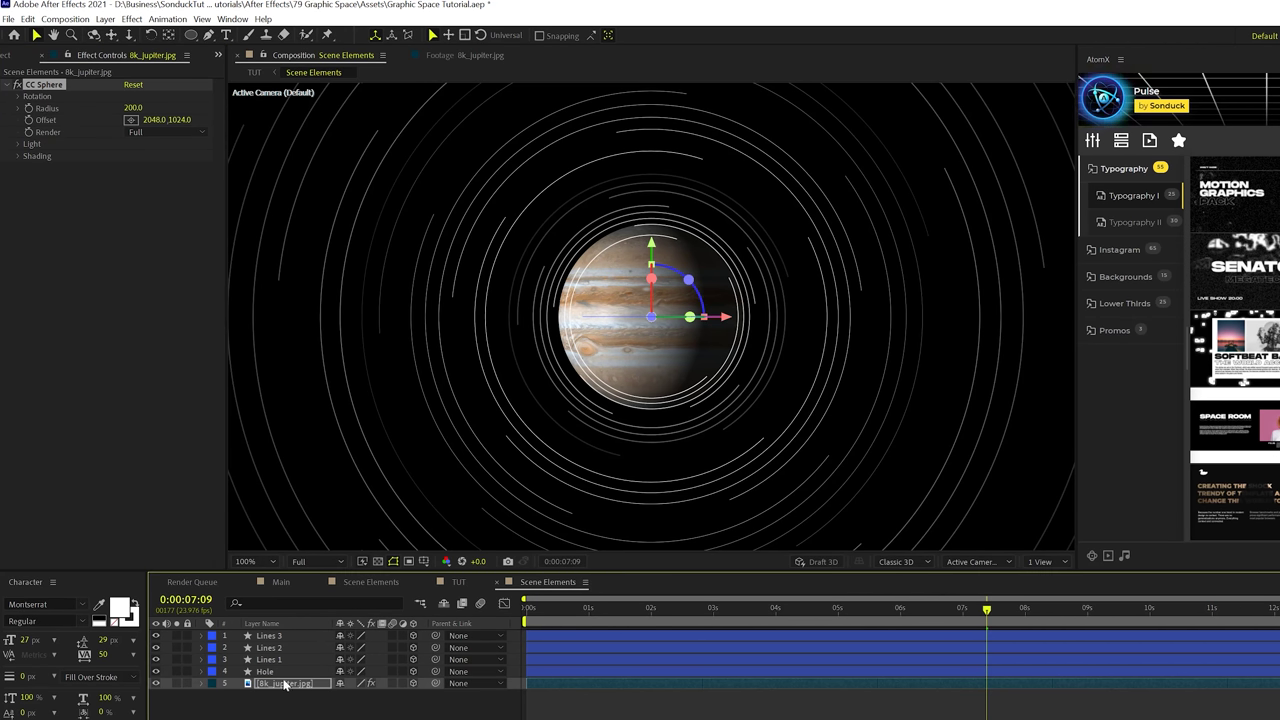
- Set the 8k_jupiter.jpg layer's X Rotation to 90°, hide the Hole layer, and check the planet in the TUT composition
key("r")
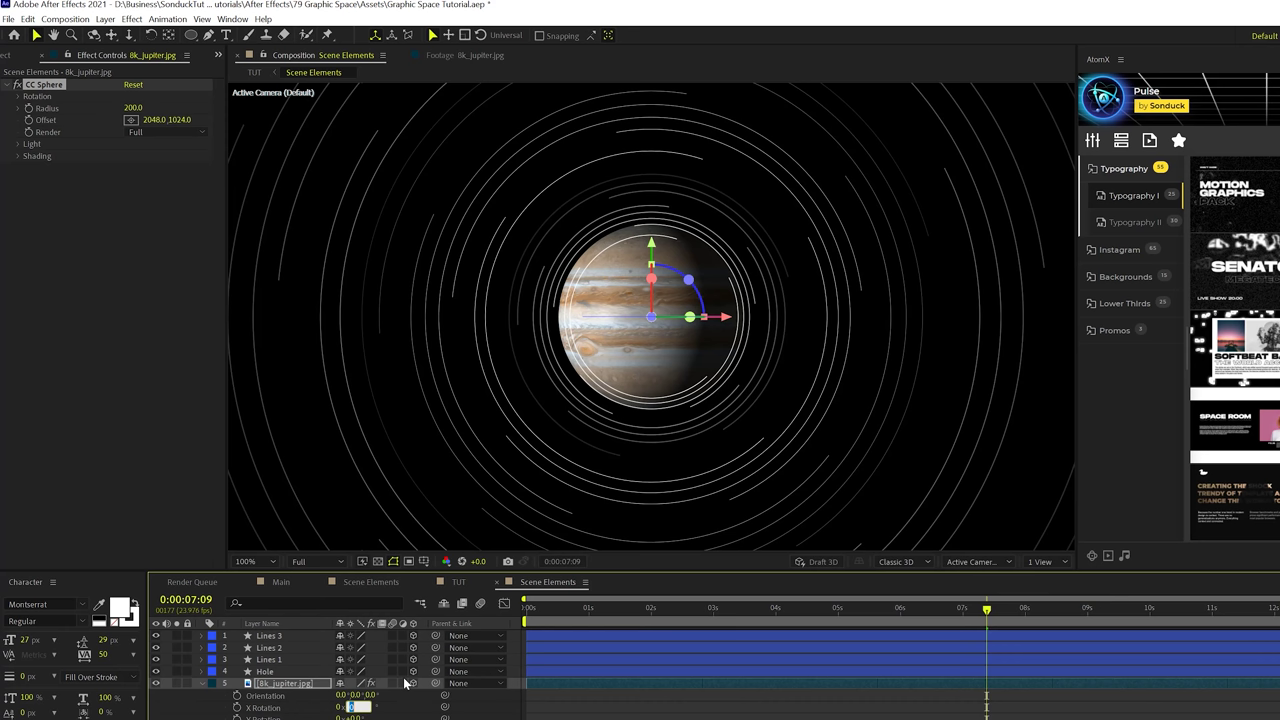
left_click(356, 707)
type("90")
key("Return")
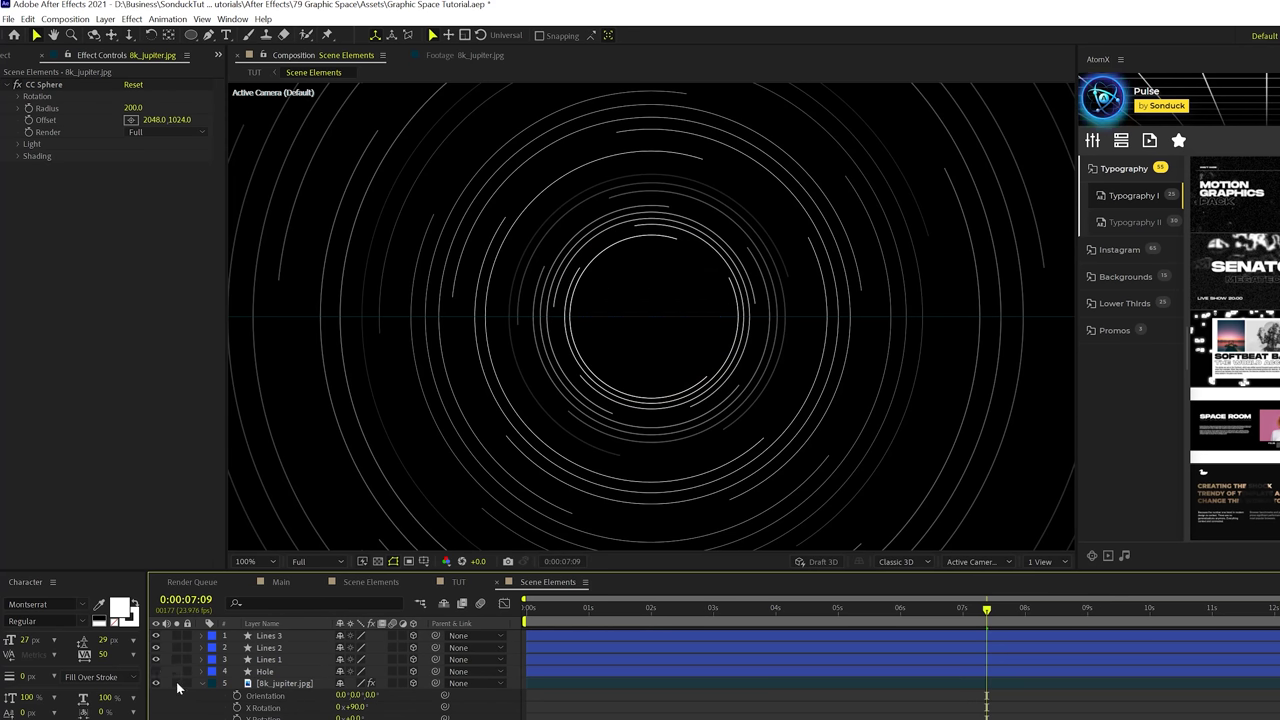
left_click(459, 582)
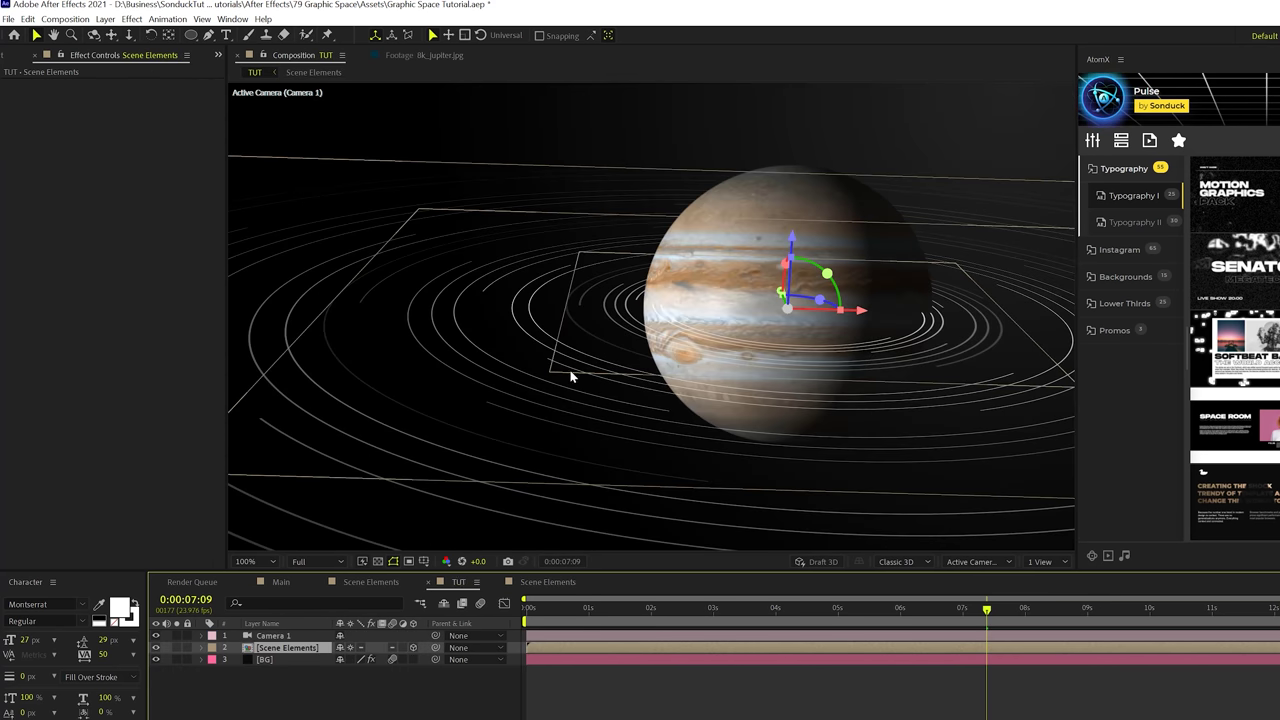
- In Scene Elements, start keyframing CC Sphere's Rotation Y on the 8k_jupiter.jpg layer at 0:00:00:00
left_click(535, 586)
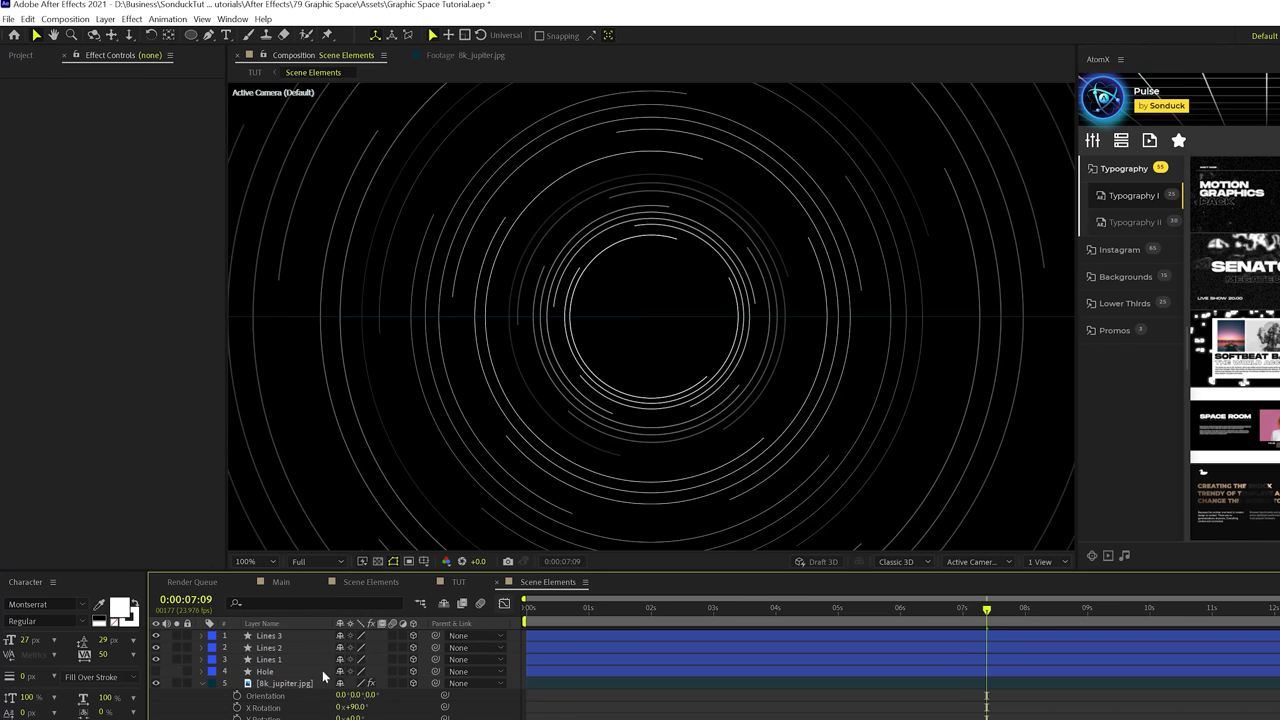
left_click(316, 683)
left_click_drag(568, 608, 380, 608)
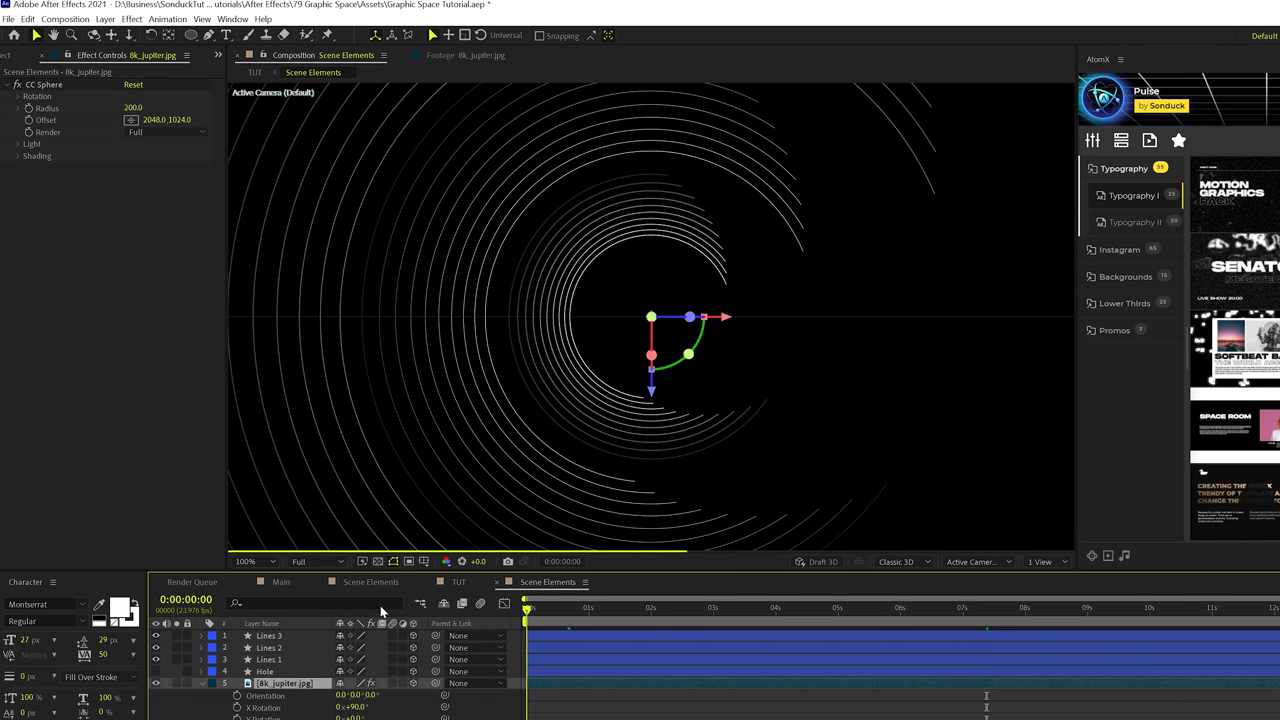
left_click(18, 96)
left_click(41, 147)
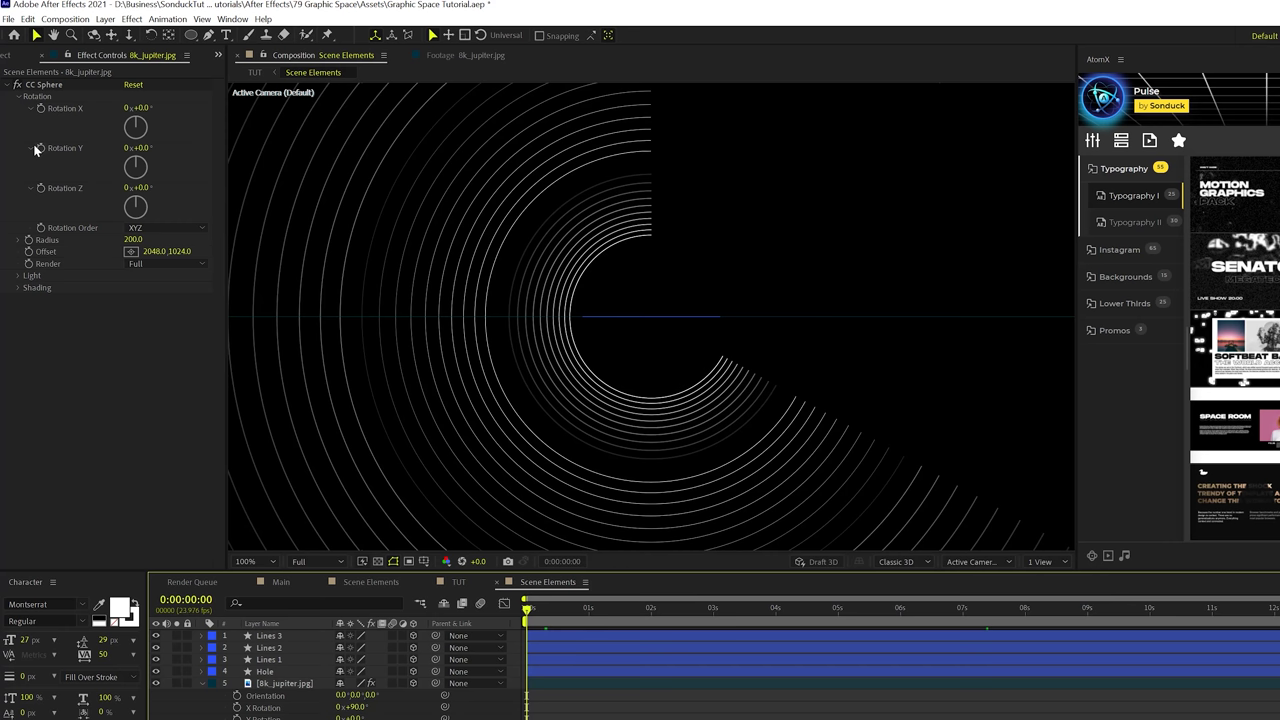
- Set CC Sphere's Rotation Y to 183° at 0:00:08:07 and return to the TUT composition
left_click(882, 607)
left_click_drag(943, 620, 1043, 618)
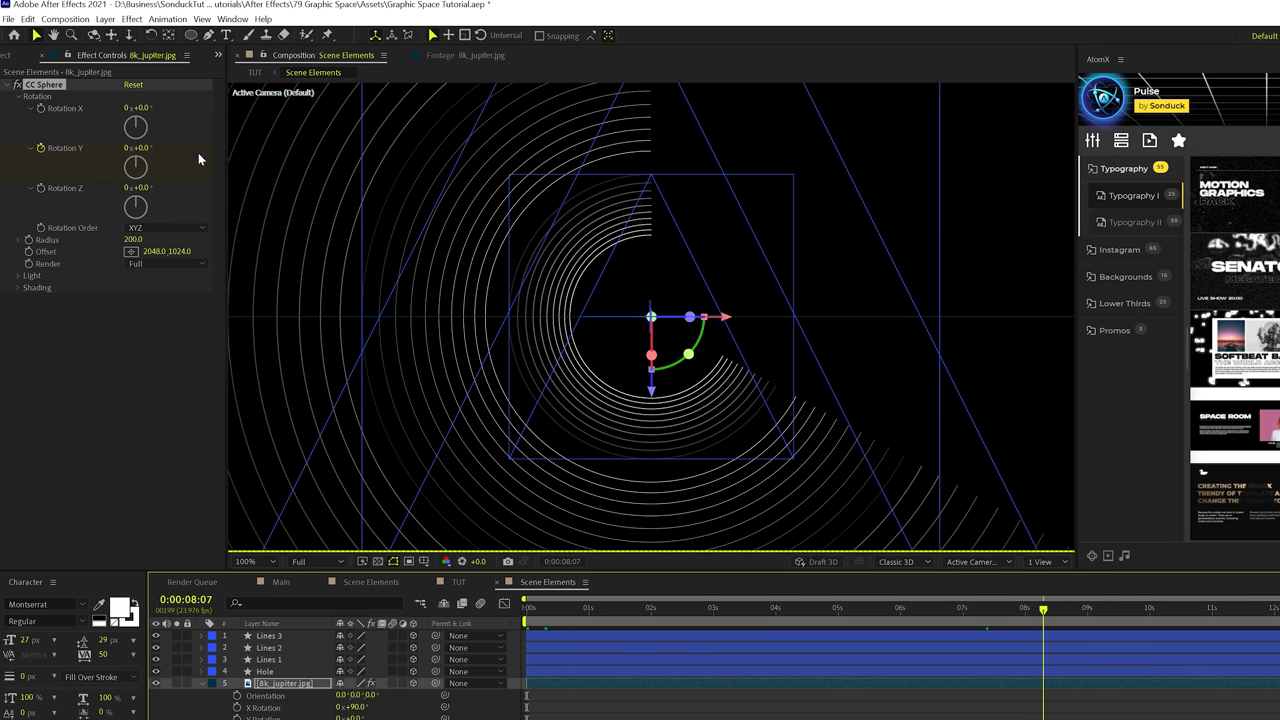
left_click_drag(146, 149, 280, 151)
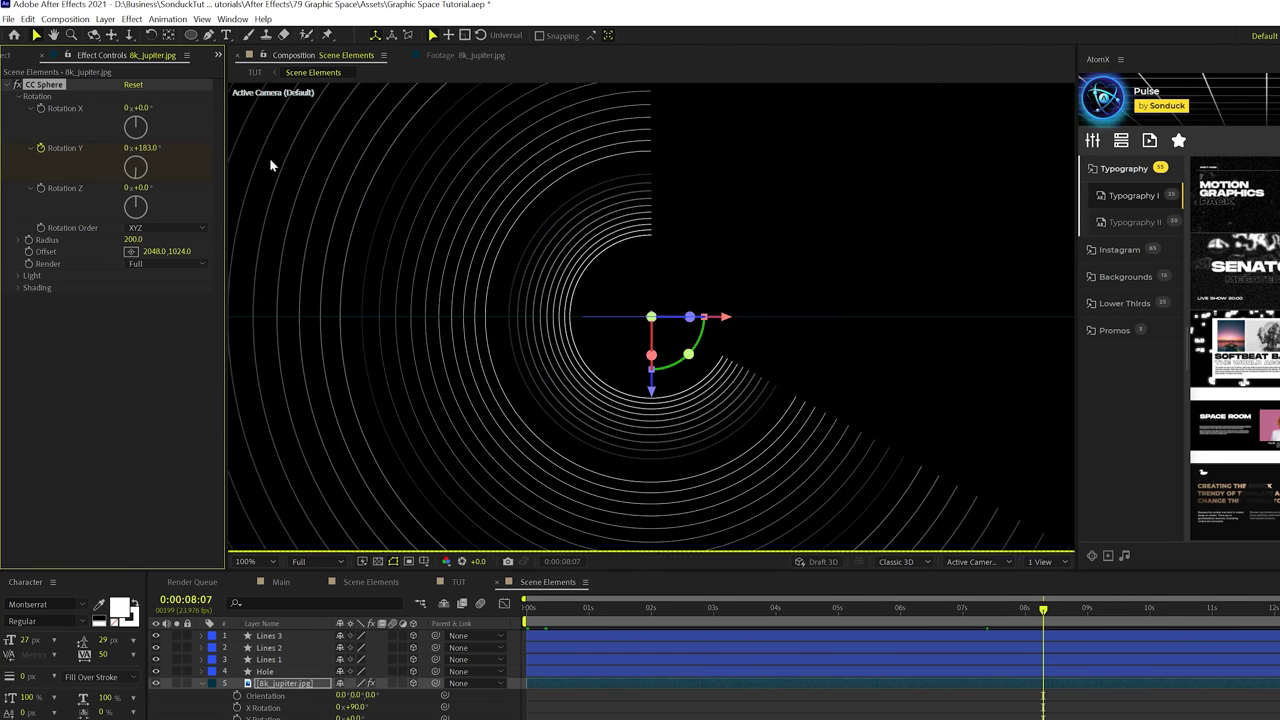
left_click(457, 582)
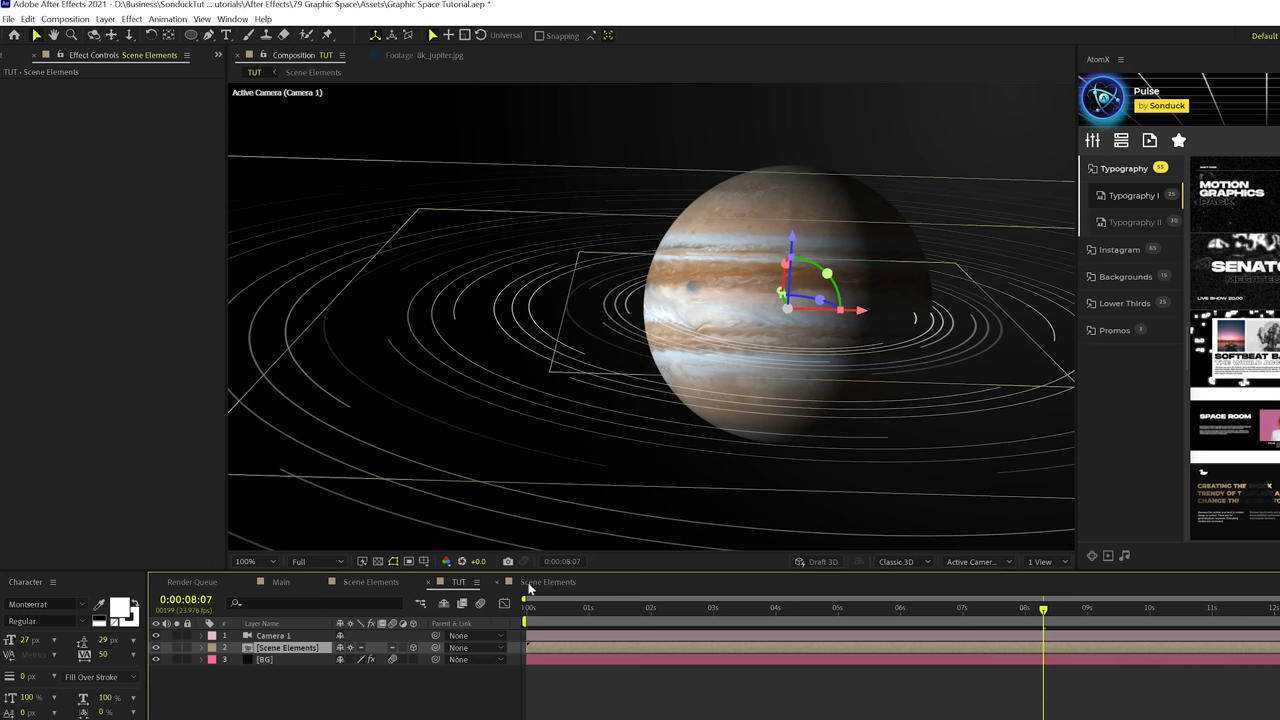
left_click(532, 706)
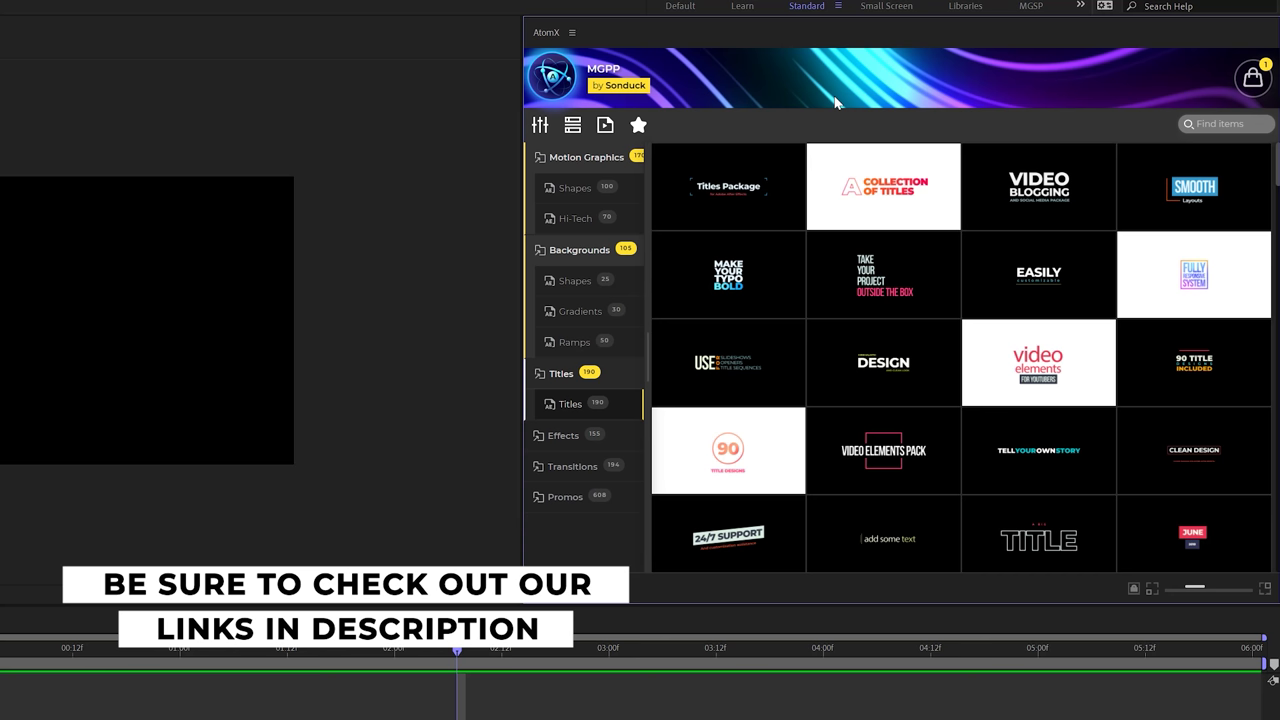
- Preview Title 1 and Title 5 in AtomX's MGPP package and load the Pulse package
mouse_move(760, 231)
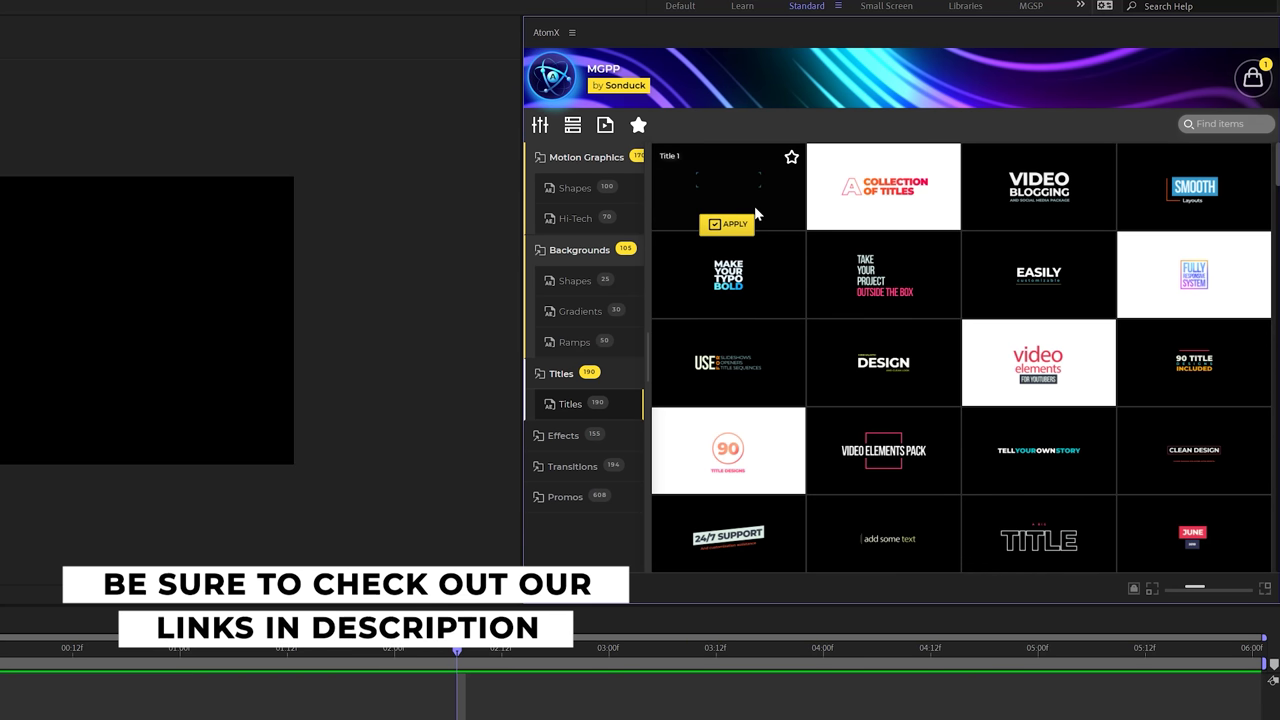
mouse_move(726, 277)
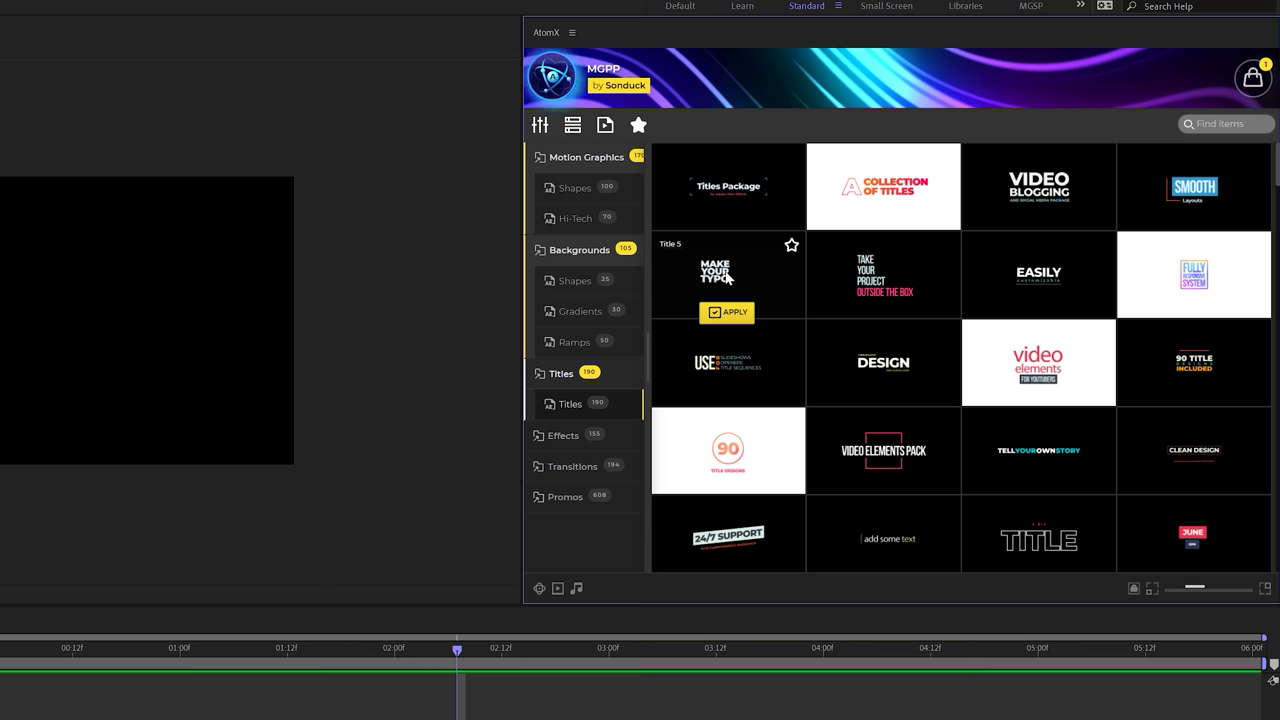
left_click(555, 80)
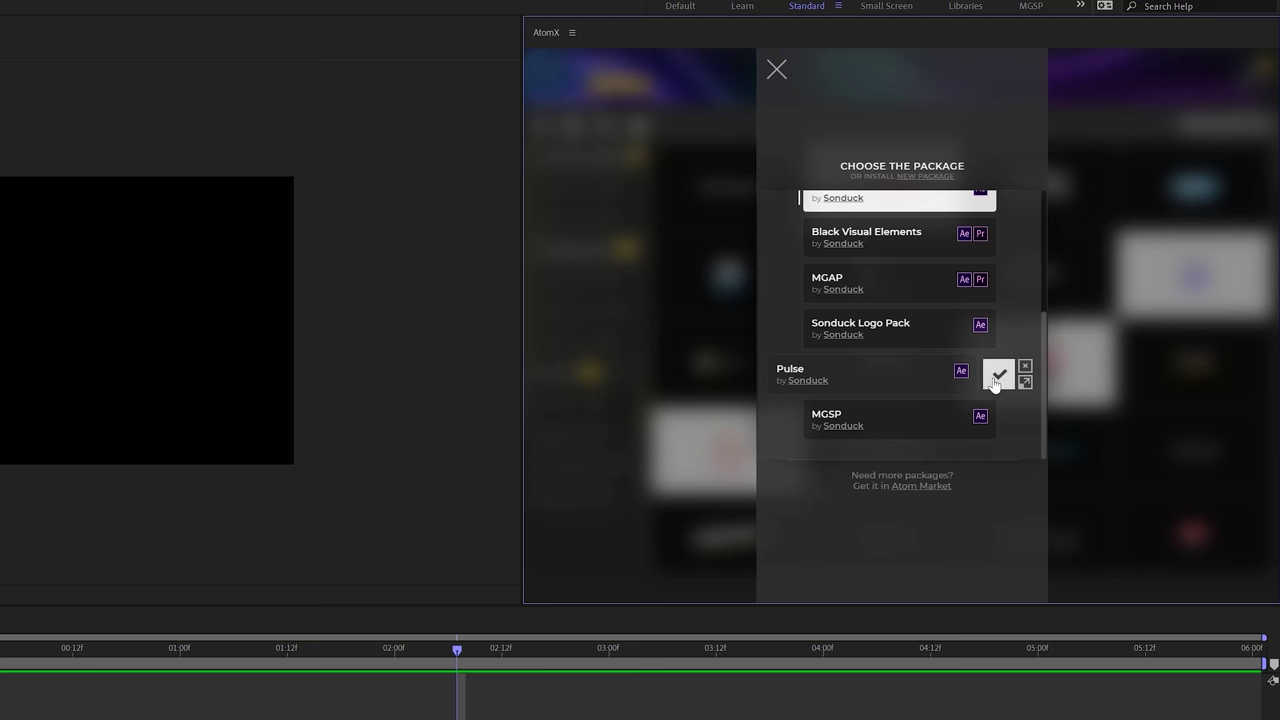
left_click(997, 376)
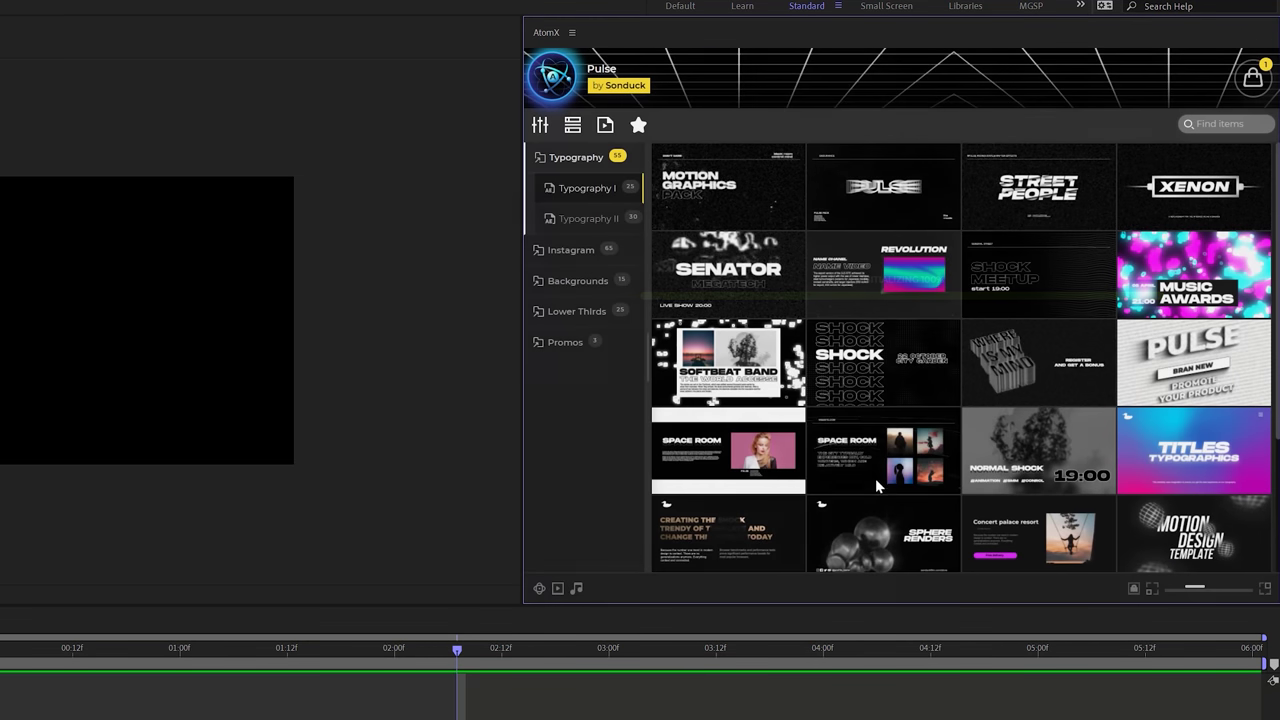
- Load the MGPP package, browse its titles and apply Title 92 to Comp 1
left_click(548, 80)
scroll(893, 342, "up", 3)
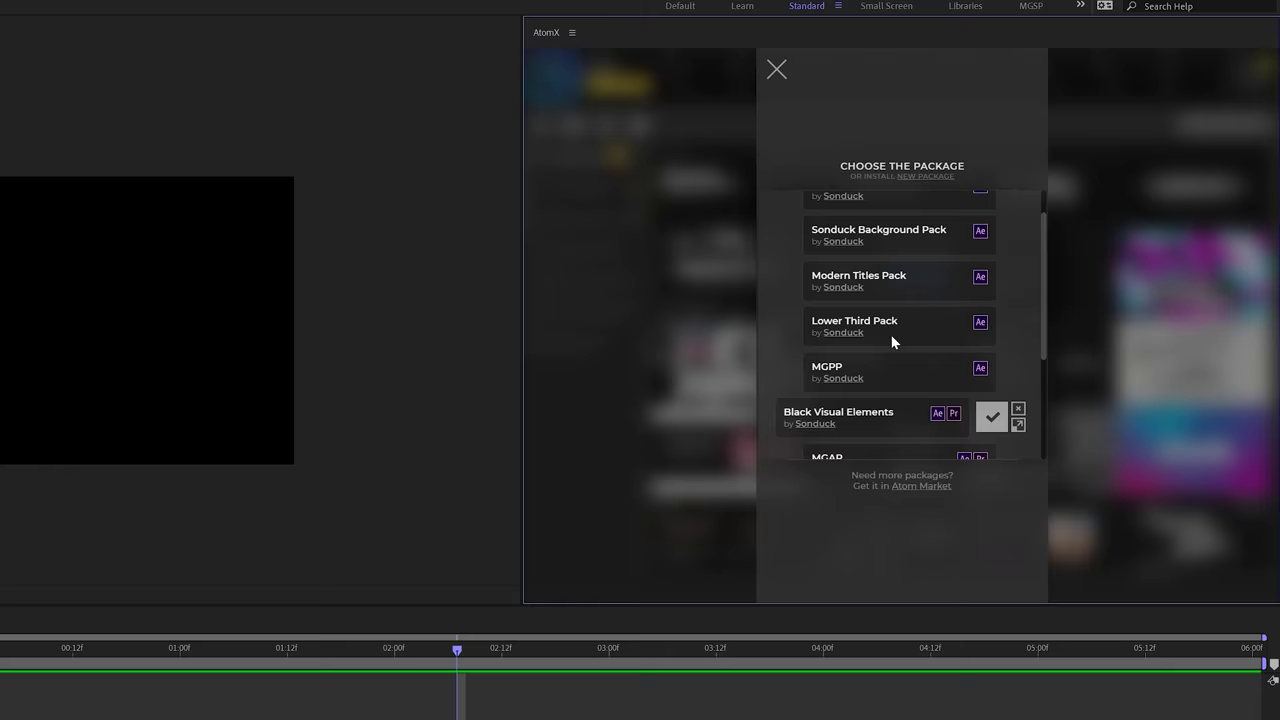
left_click(880, 368)
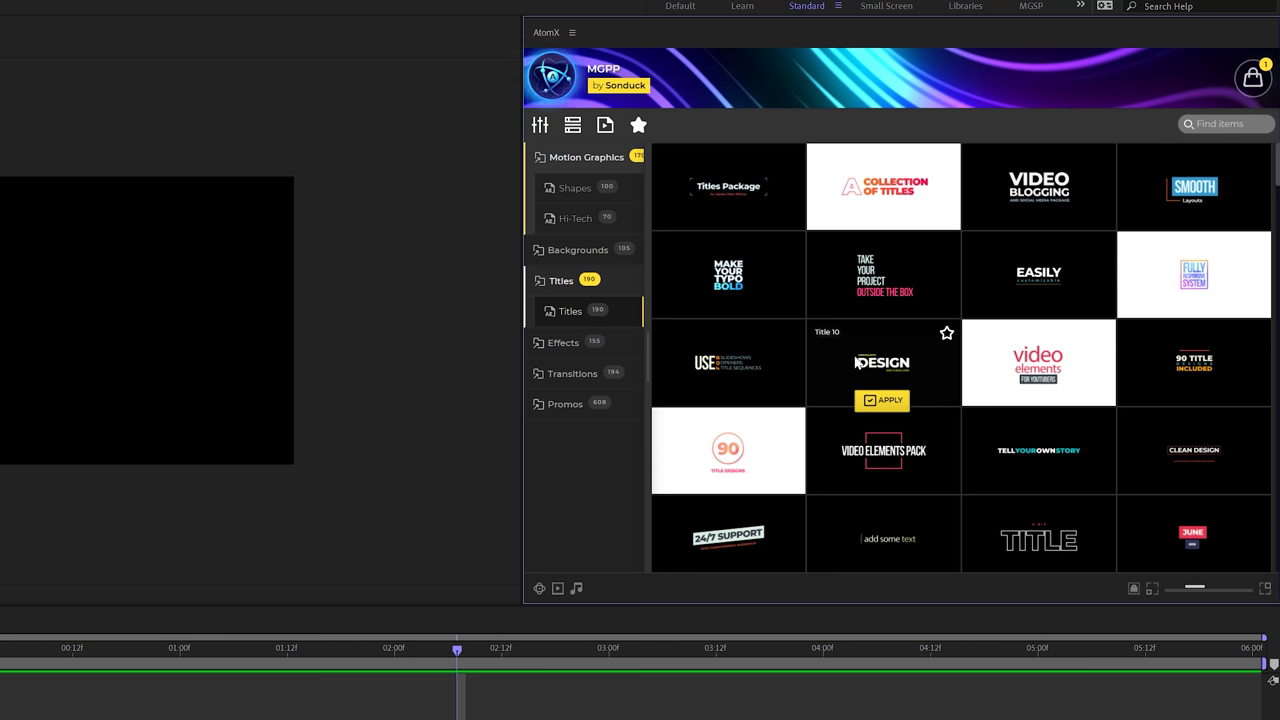
scroll(857, 363, "down", 10)
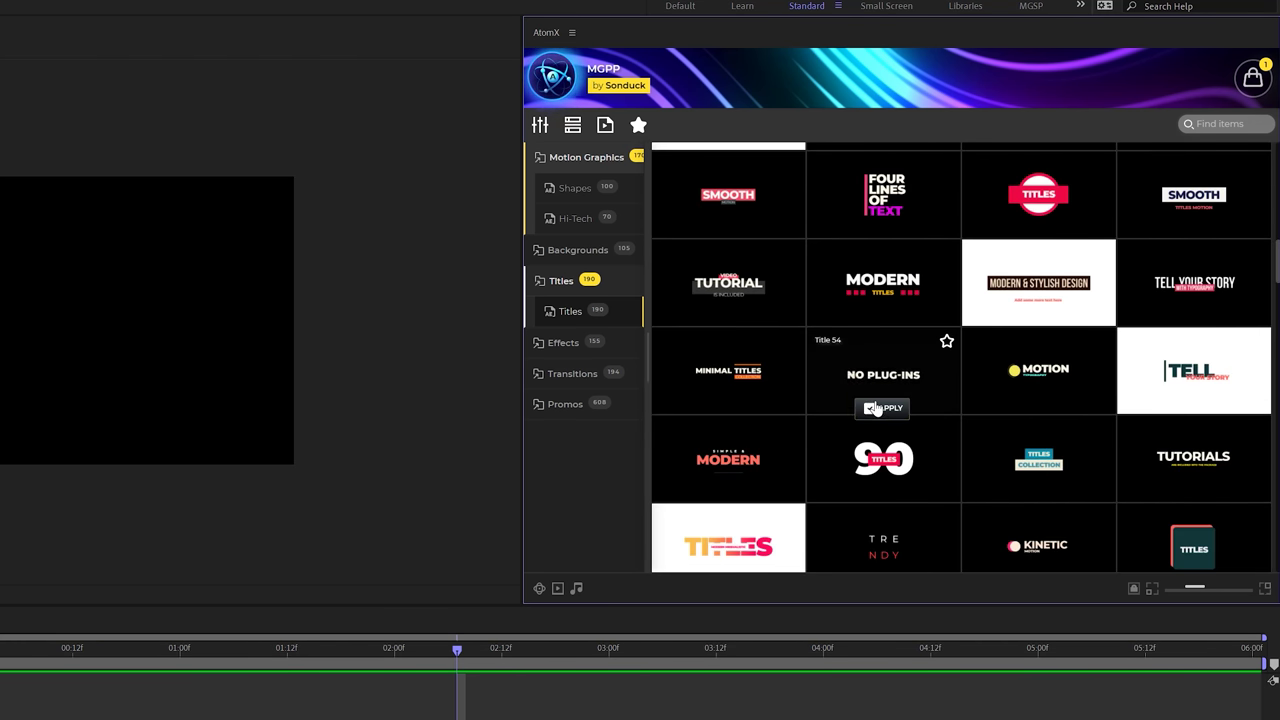
scroll(873, 408, "down", 8)
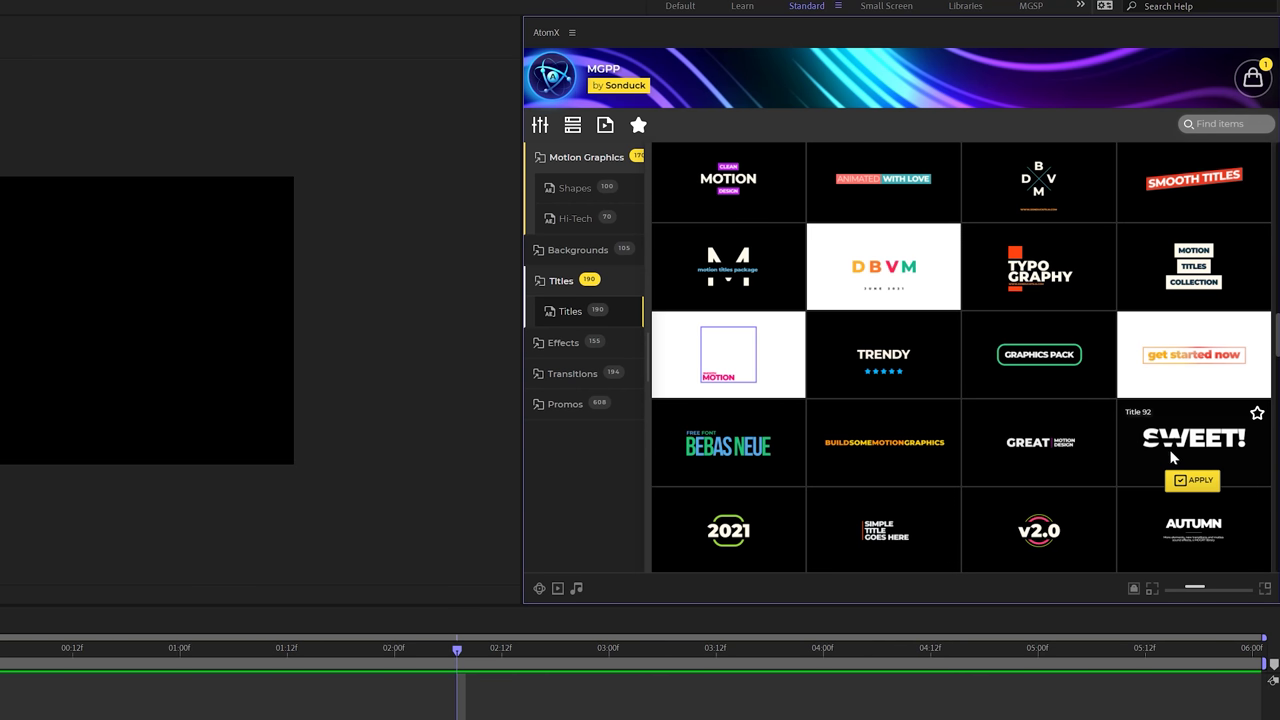
left_click(1192, 480)
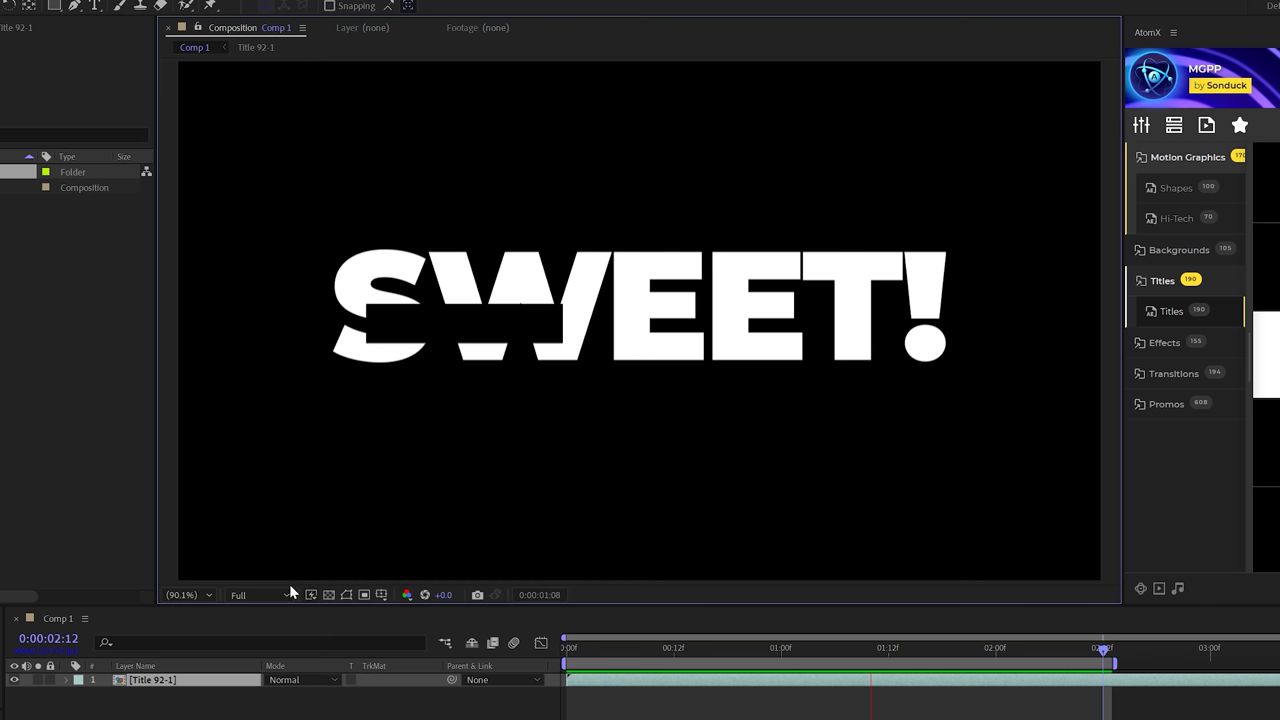
- Play back the title, open Title 92-1 and change its texts to CREATE and TOP 25 EFFECTS
key("space")
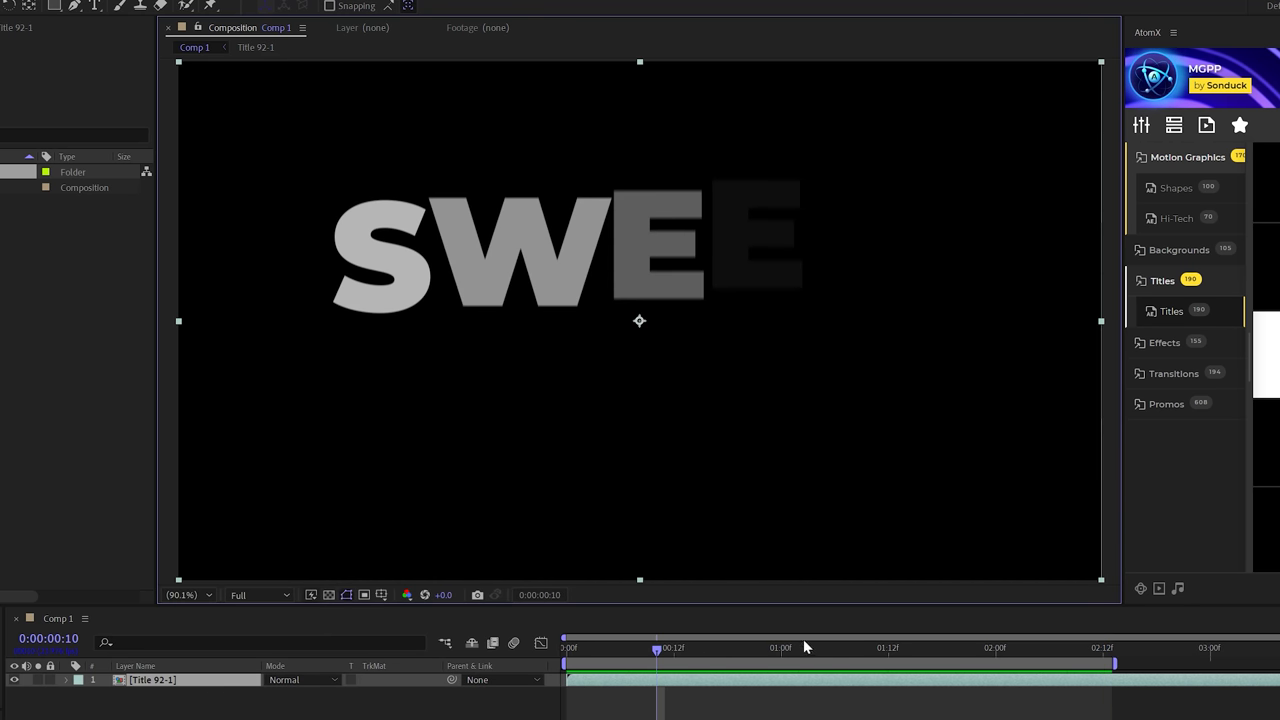
double_click(160, 680)
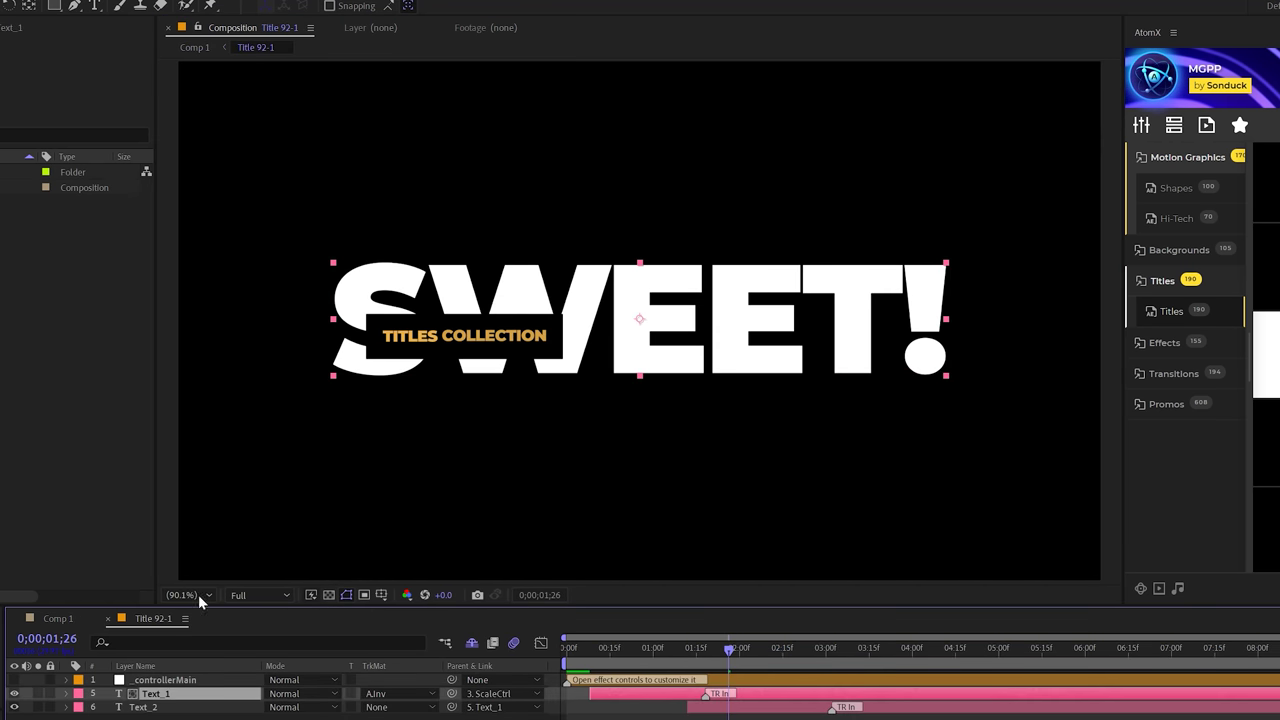
left_click(96, 6)
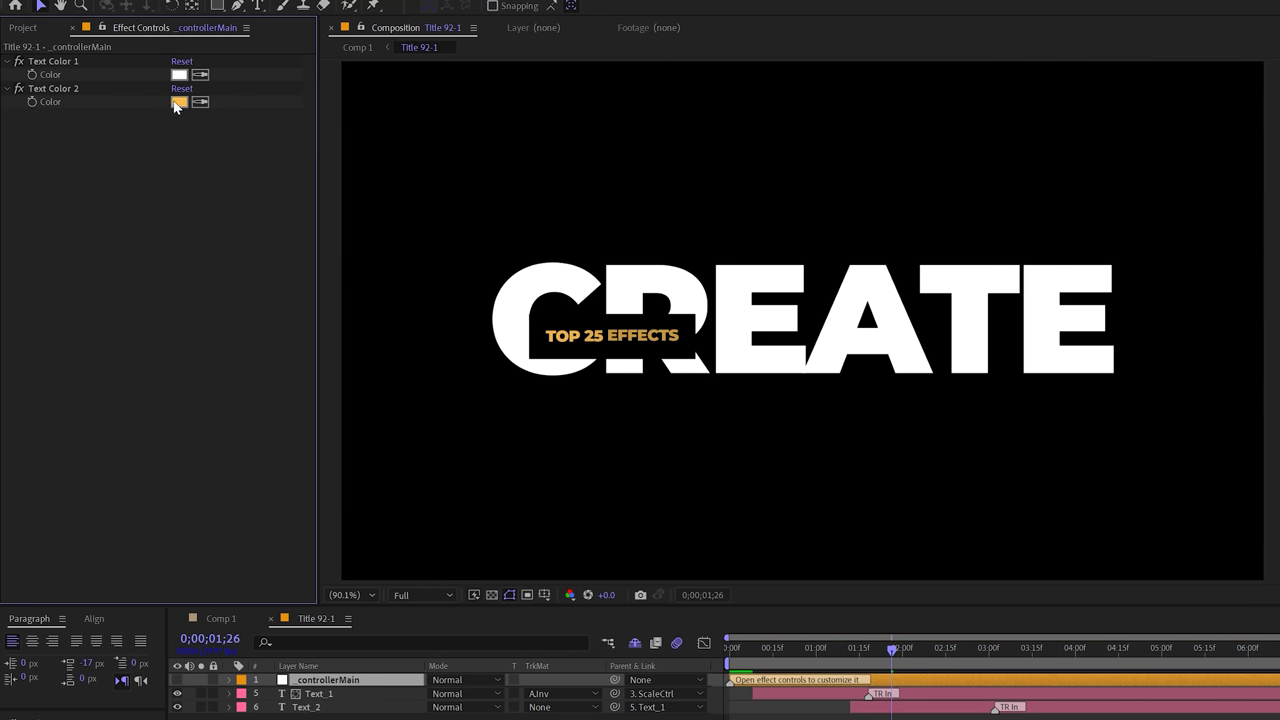
- Change Text Color 2 of the controllerMain layer to cyan and return to Comp 1
left_click(179, 101)
left_click_drag(730, 680, 738, 709)
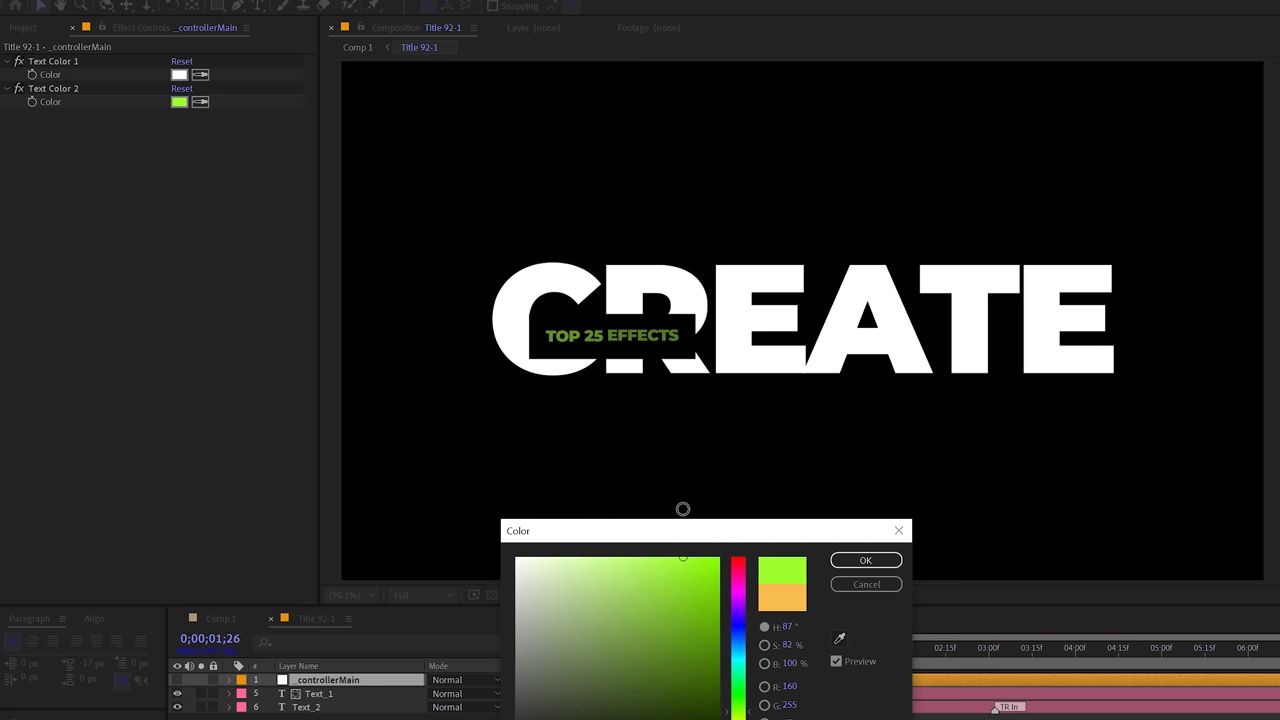
left_click(865, 560)
left_click(229, 619)
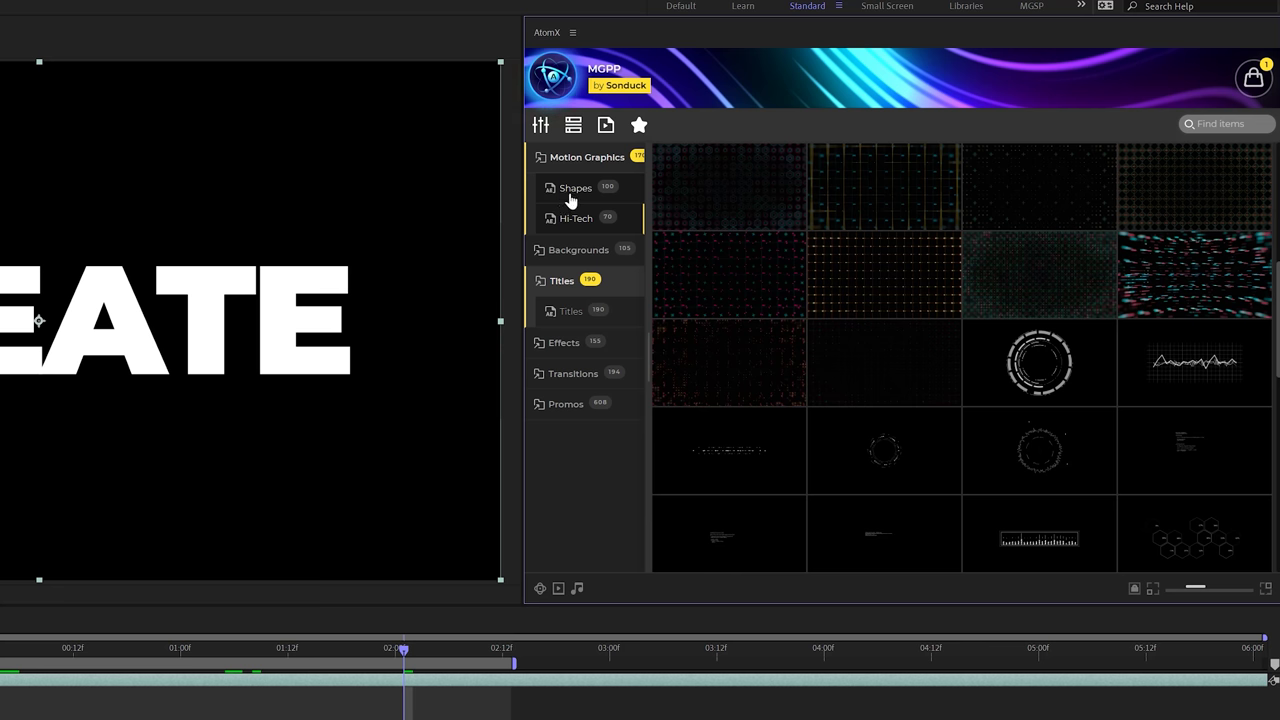
- Browse the Motion Graphics shapes in the MGPP package and add an animated burst of circles and lines to the title composition
left_click(571, 200)
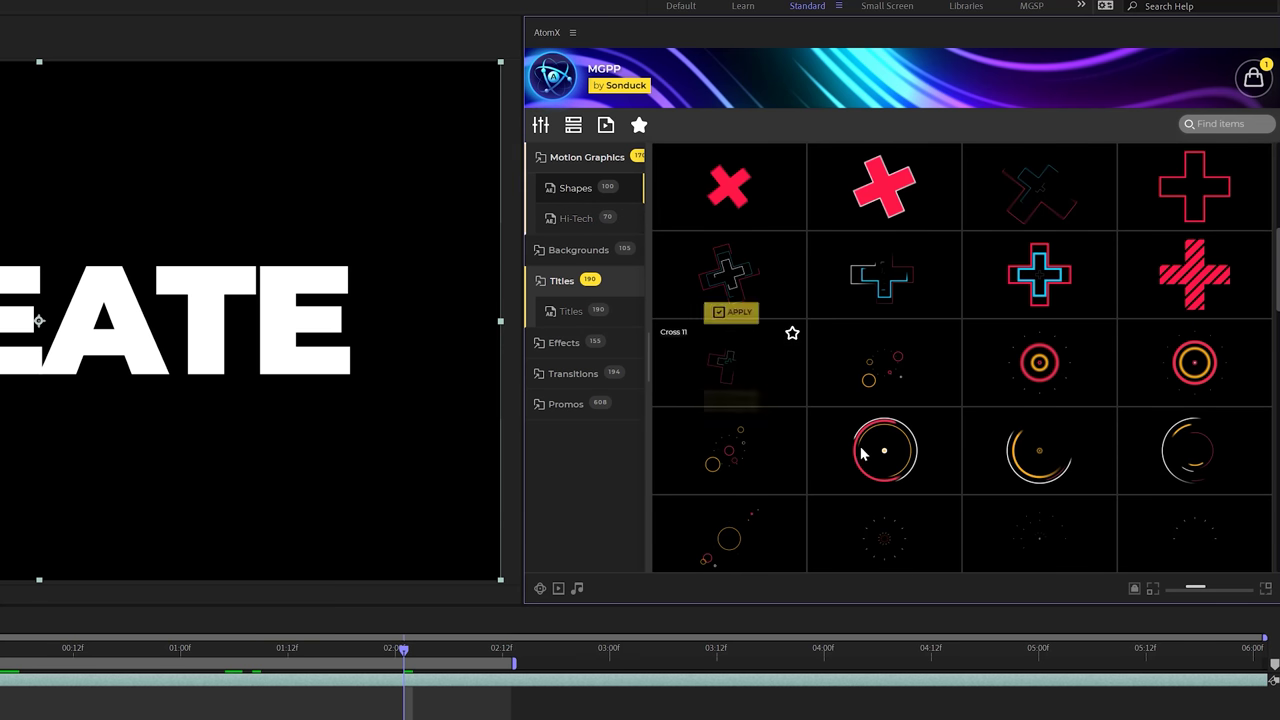
scroll(894, 433, "down", 5)
scroll(1022, 439, "down", 1)
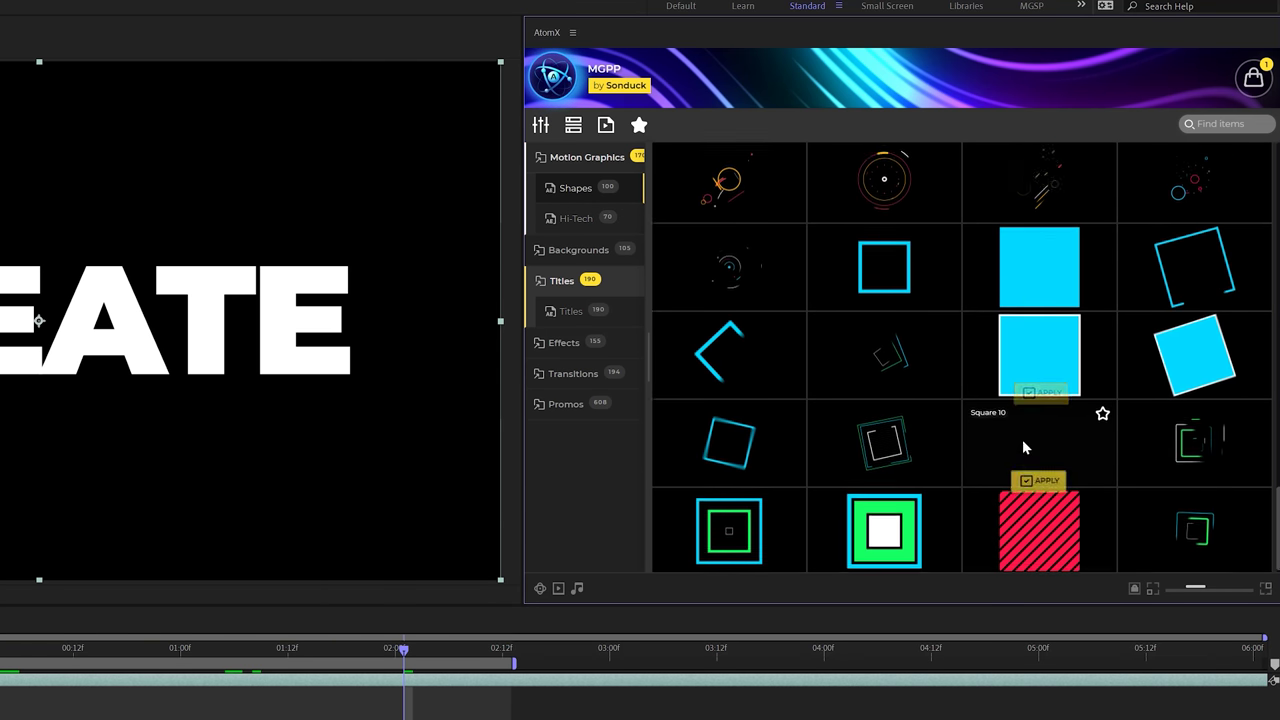
scroll(1030, 435, "up", 3)
left_click(1041, 449)
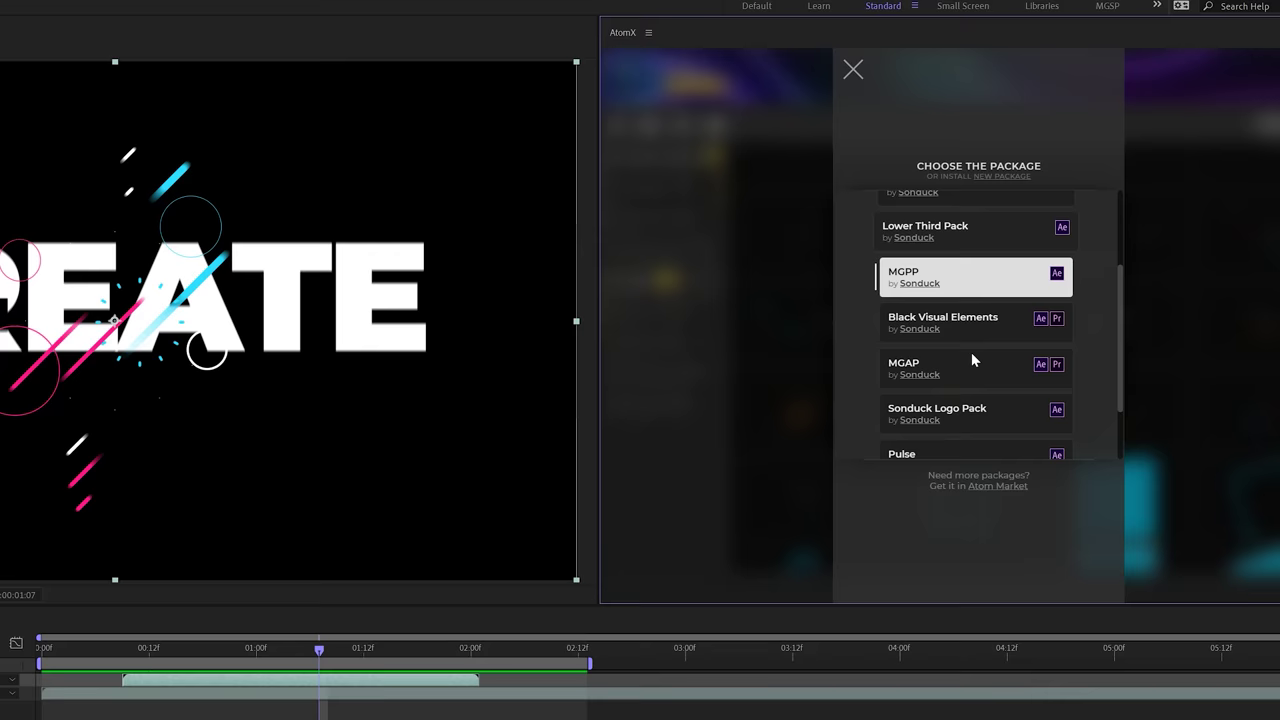
- Load the Lower Third Pack in AtomX and reopen the package chooser
scroll(971, 354, "up", 2)
left_click(996, 365)
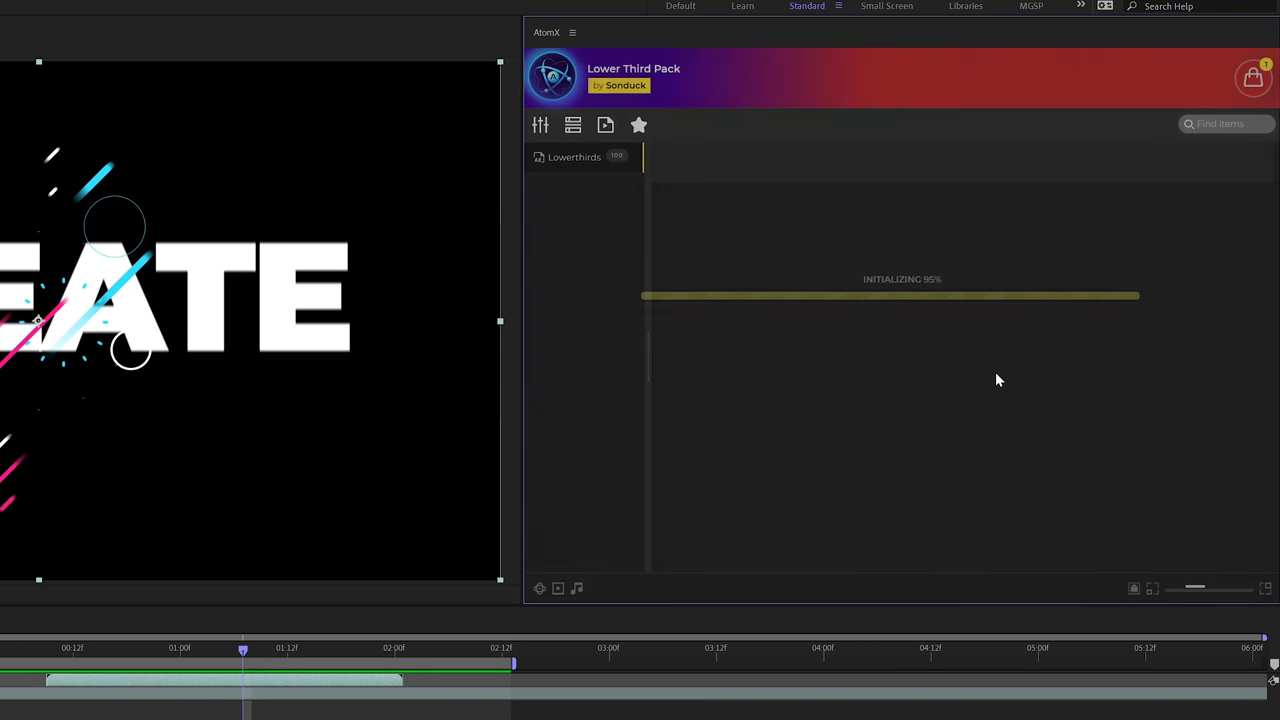
left_click(545, 86)
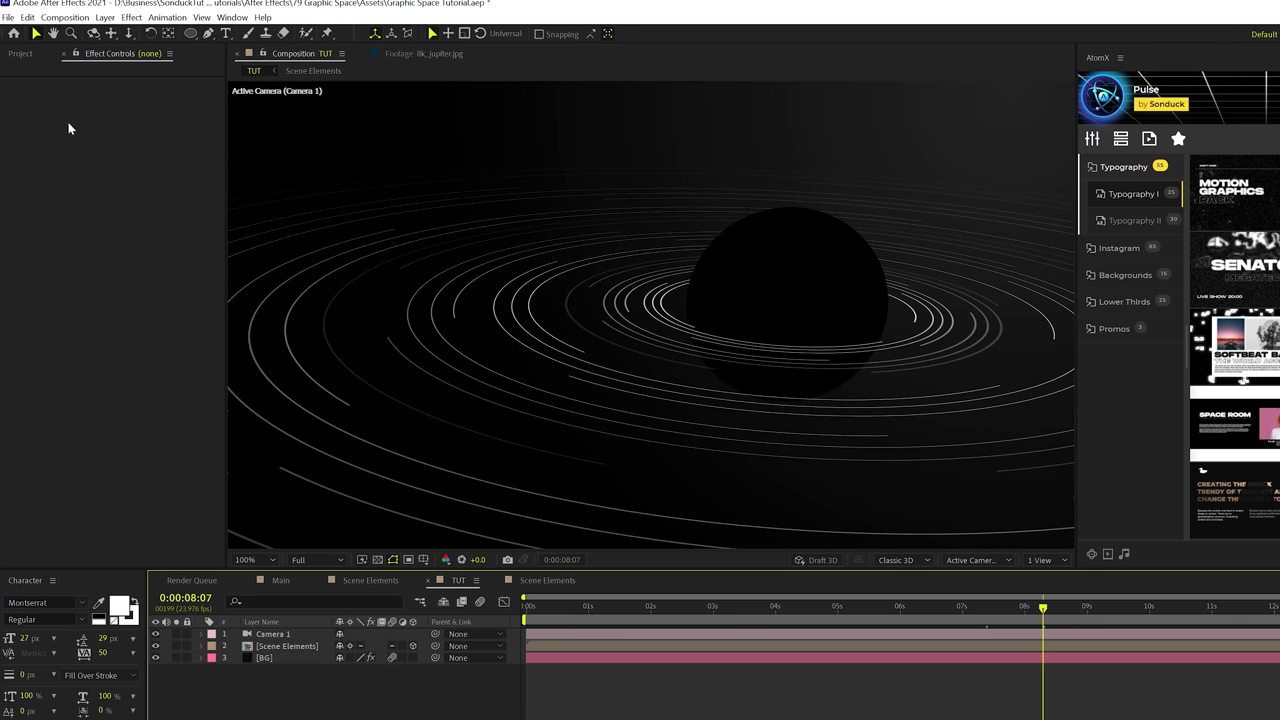
- Add 2k_stars.jpg to the TUT composition between the Scene Elements and BG layers and inspect the stars up close
left_click(22, 54)
left_click(47, 194)
left_click(63, 181)
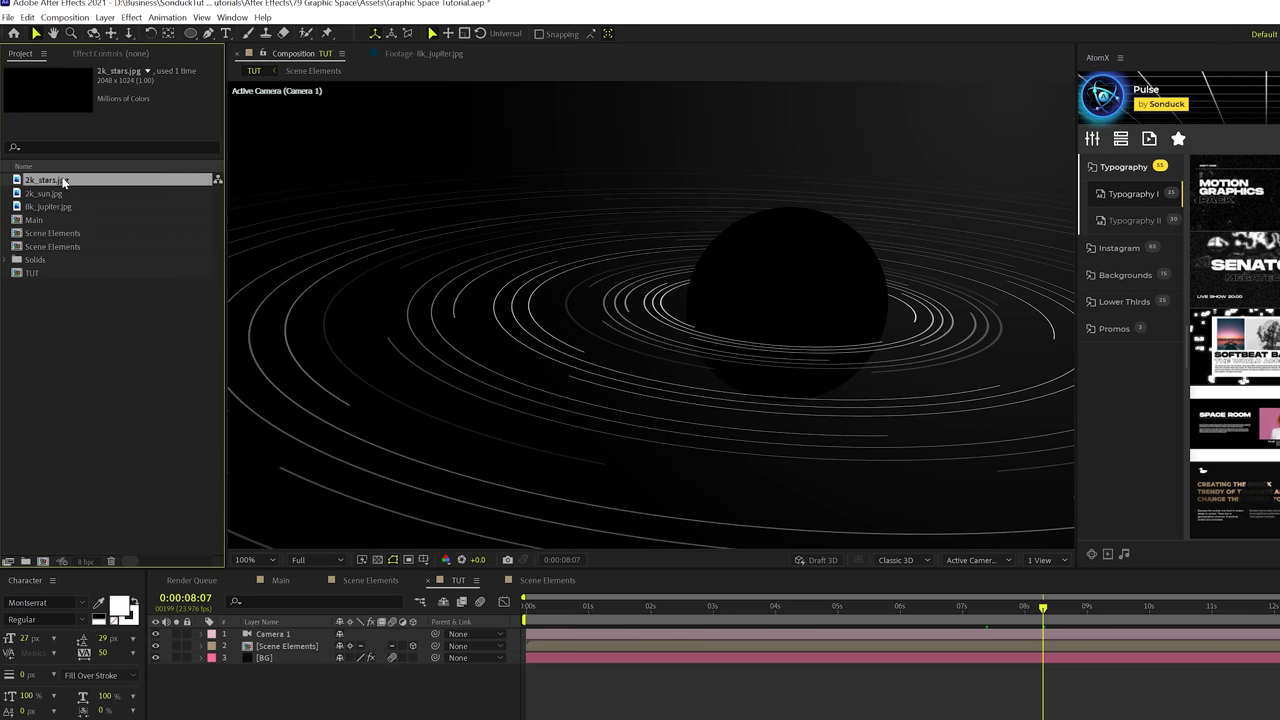
left_click_drag(40, 185, 311, 655)
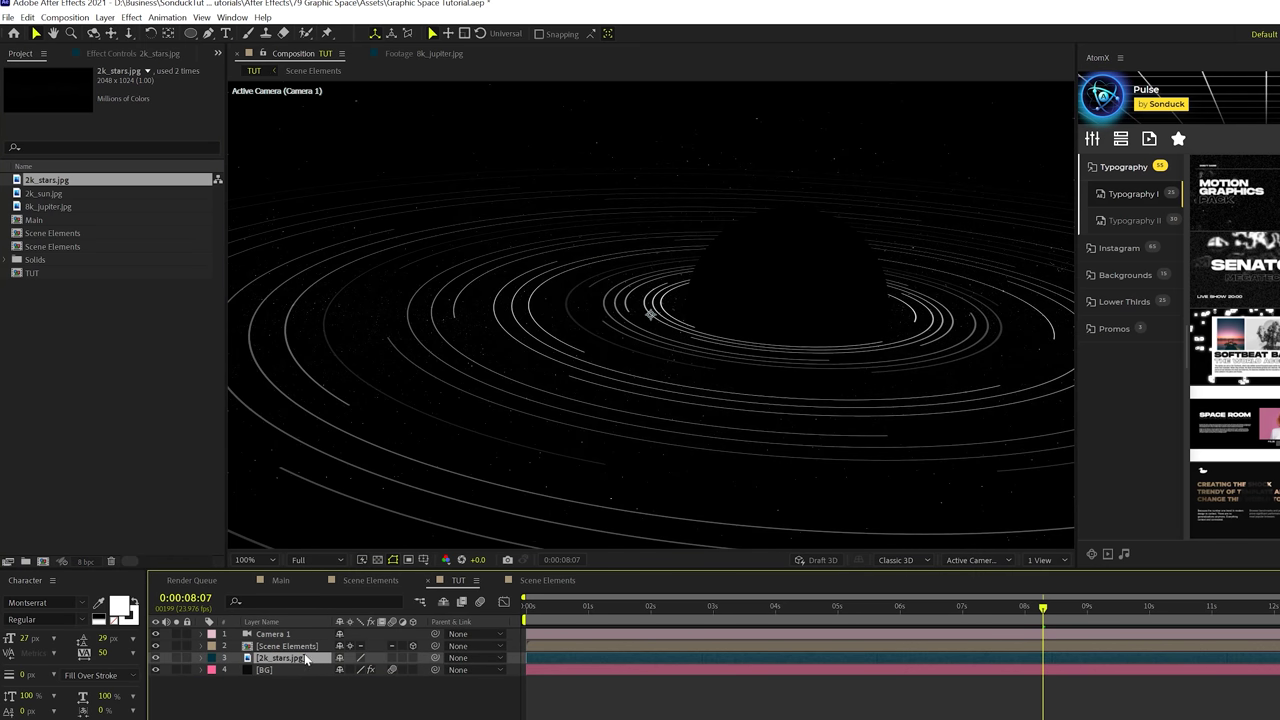
scroll(711, 267, "down", 3)
scroll(669, 290, "up", 4)
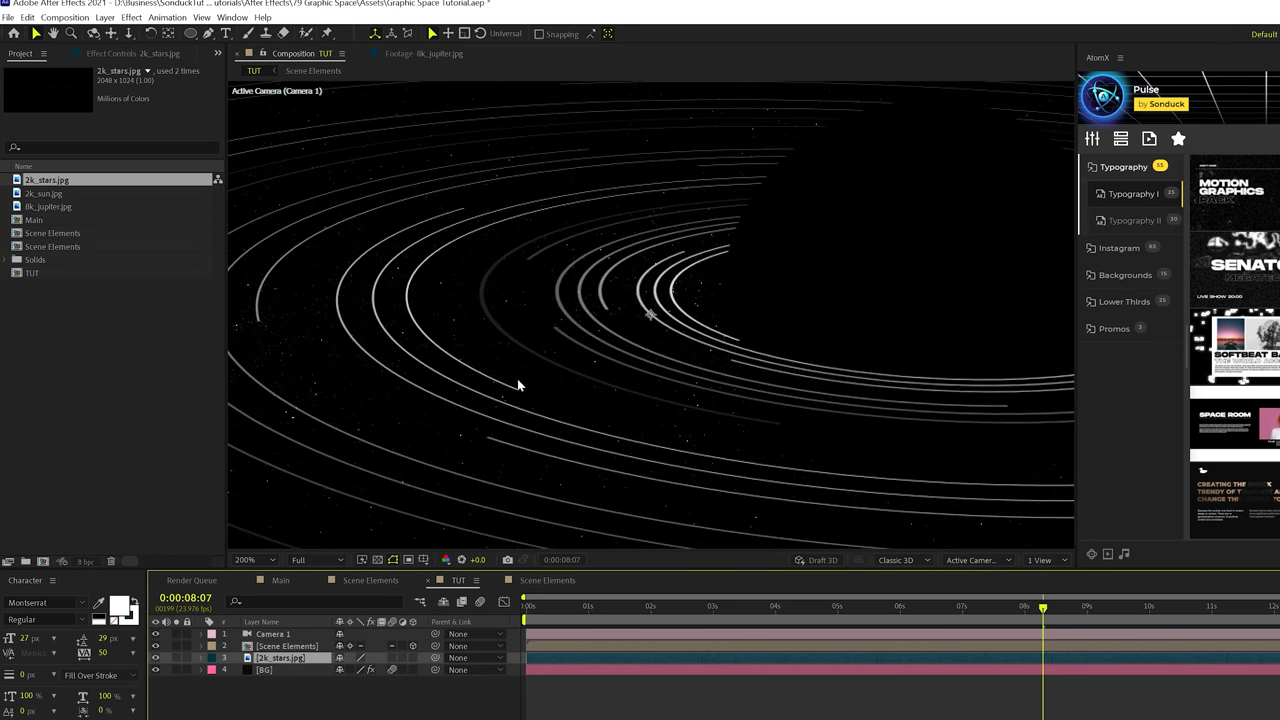
key("comma")
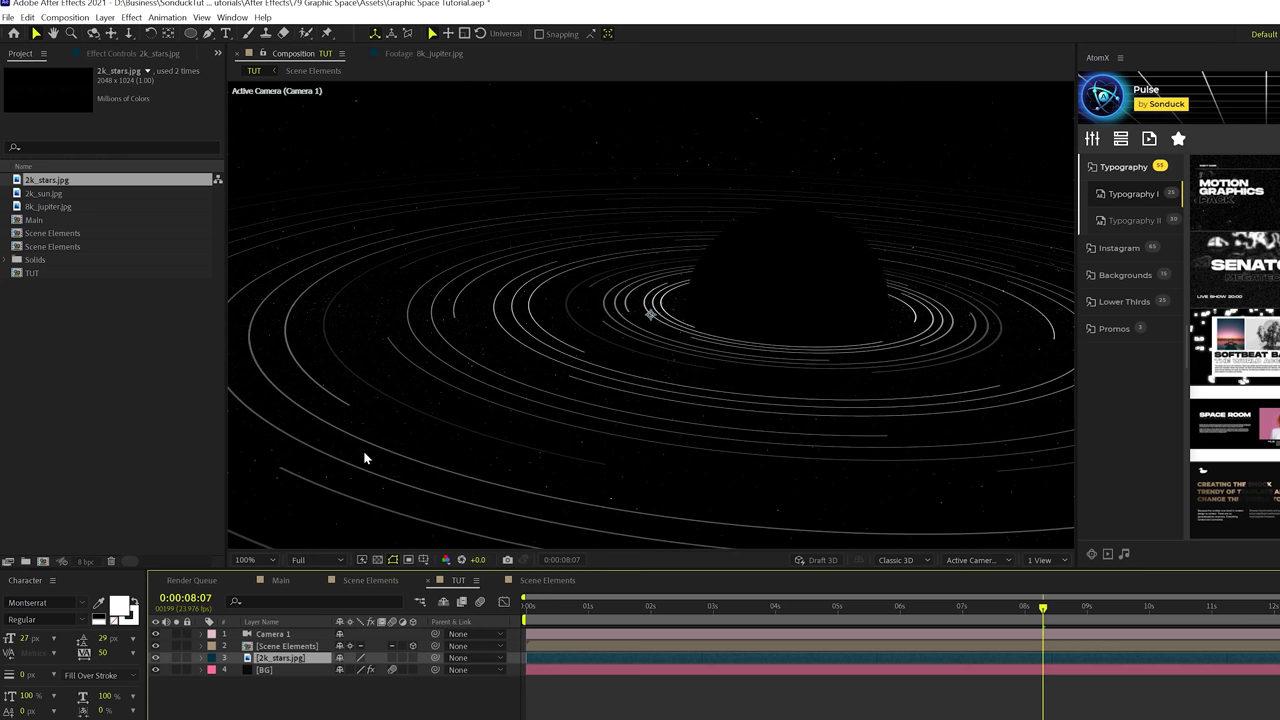
- Check the 2k_stars.jpg layer in solo and set its blending mode to Screen
left_click(177, 658)
left_click(177, 658)
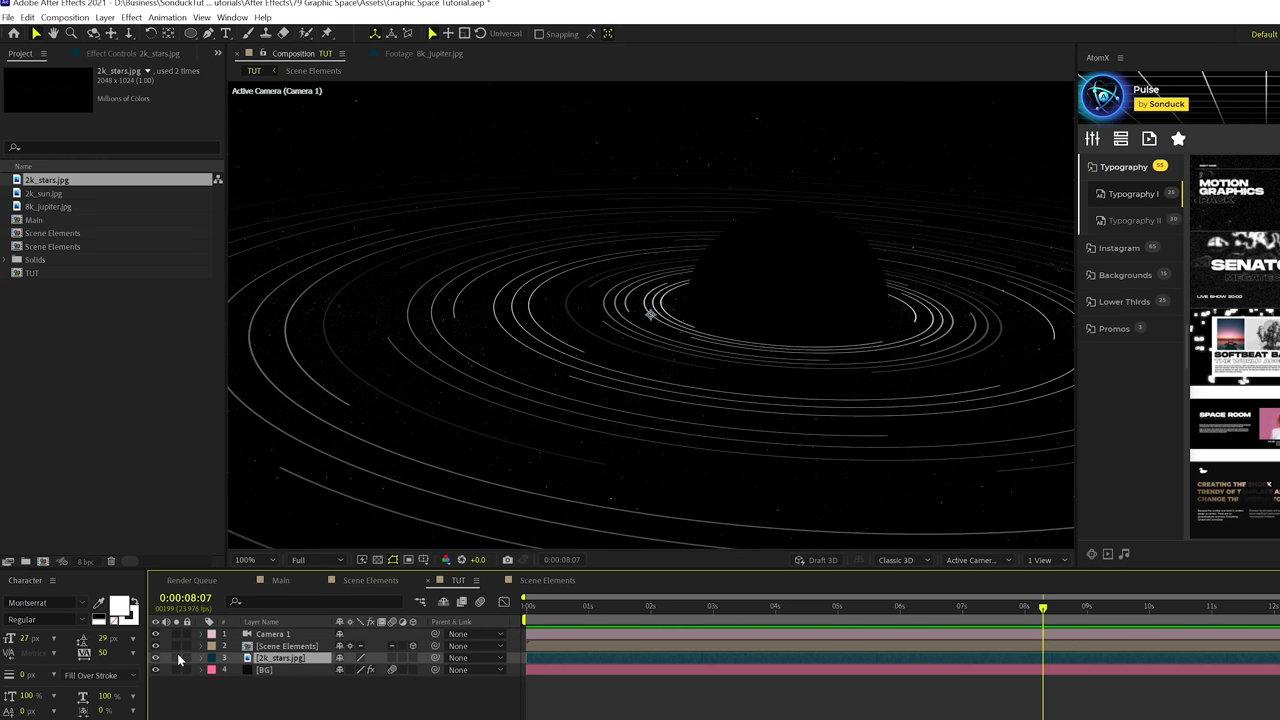
key("F4")
left_click(358, 658)
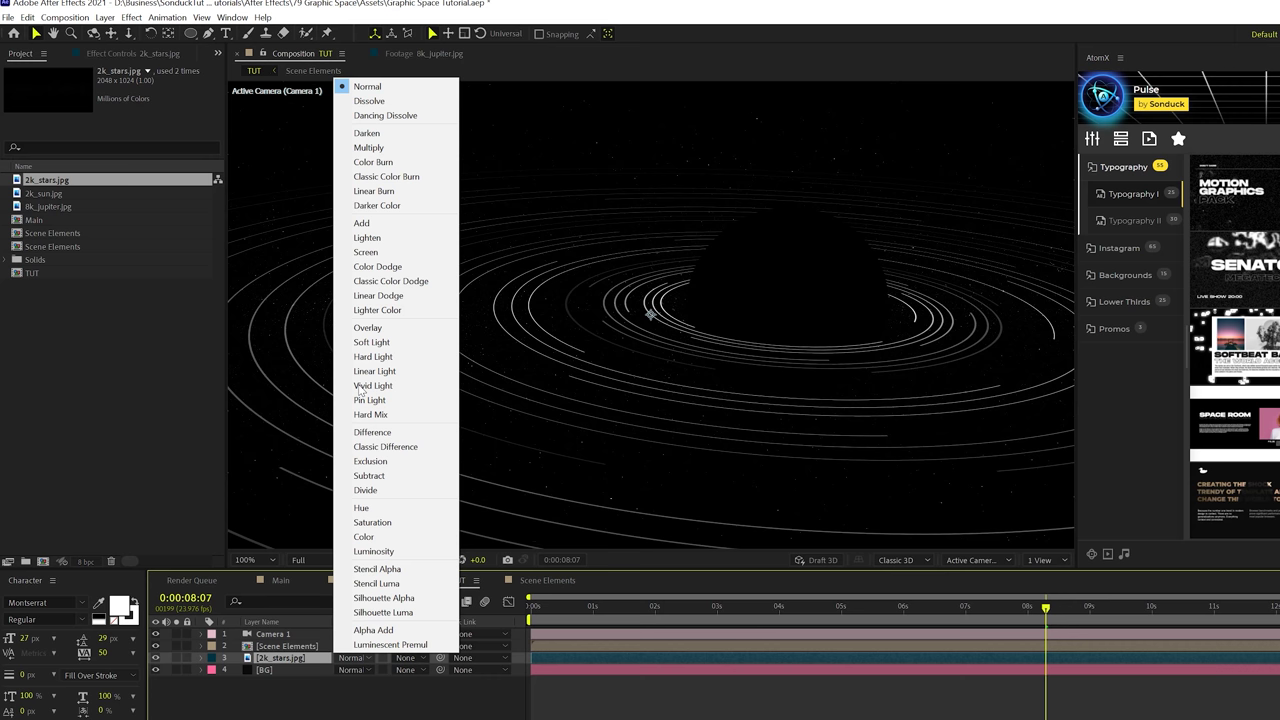
left_click(380, 252)
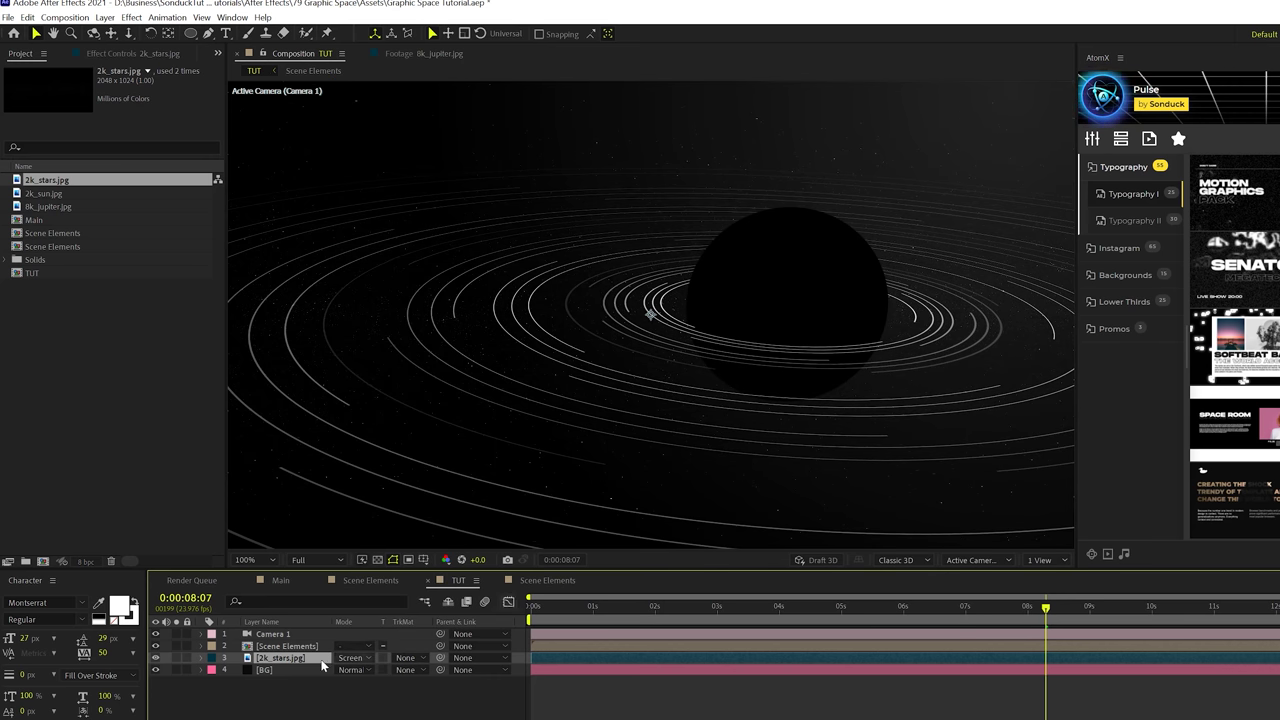
- Check the Gradient Ramp effect on the BG layer and turn the 2k_stars.jpg layer's visibility back on
left_click(266, 671)
key("F3")
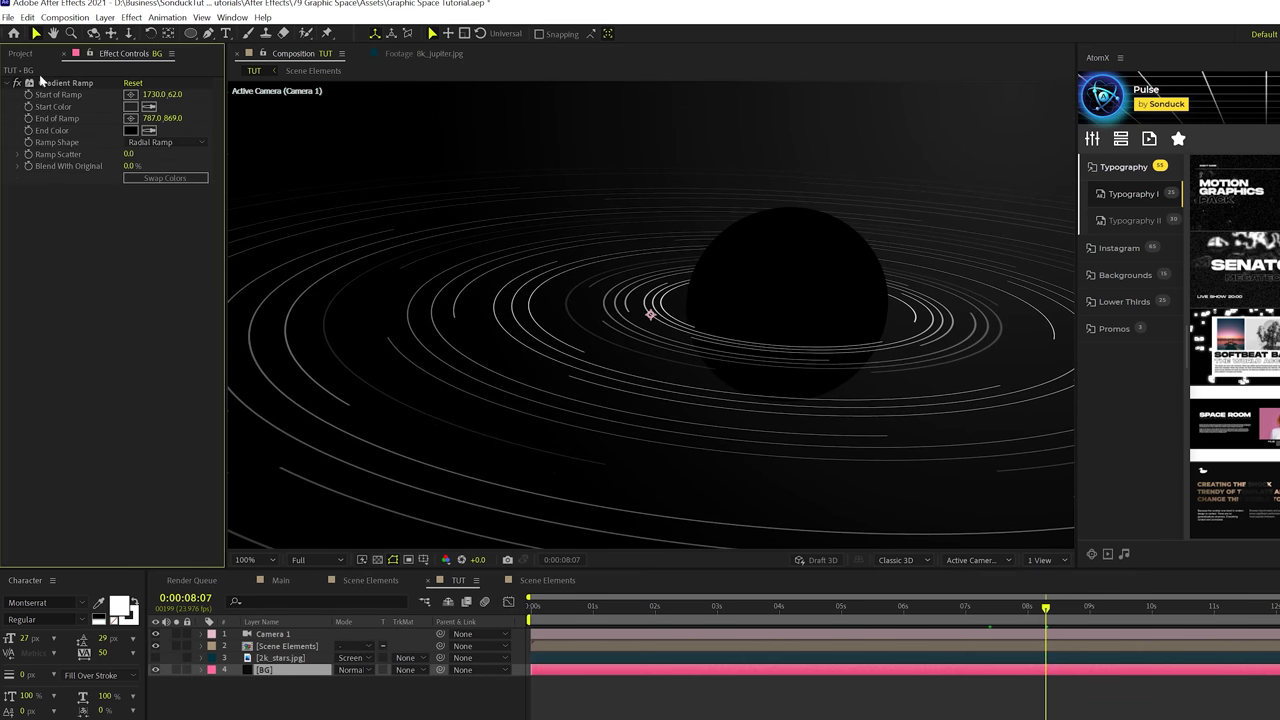
left_click(63, 84)
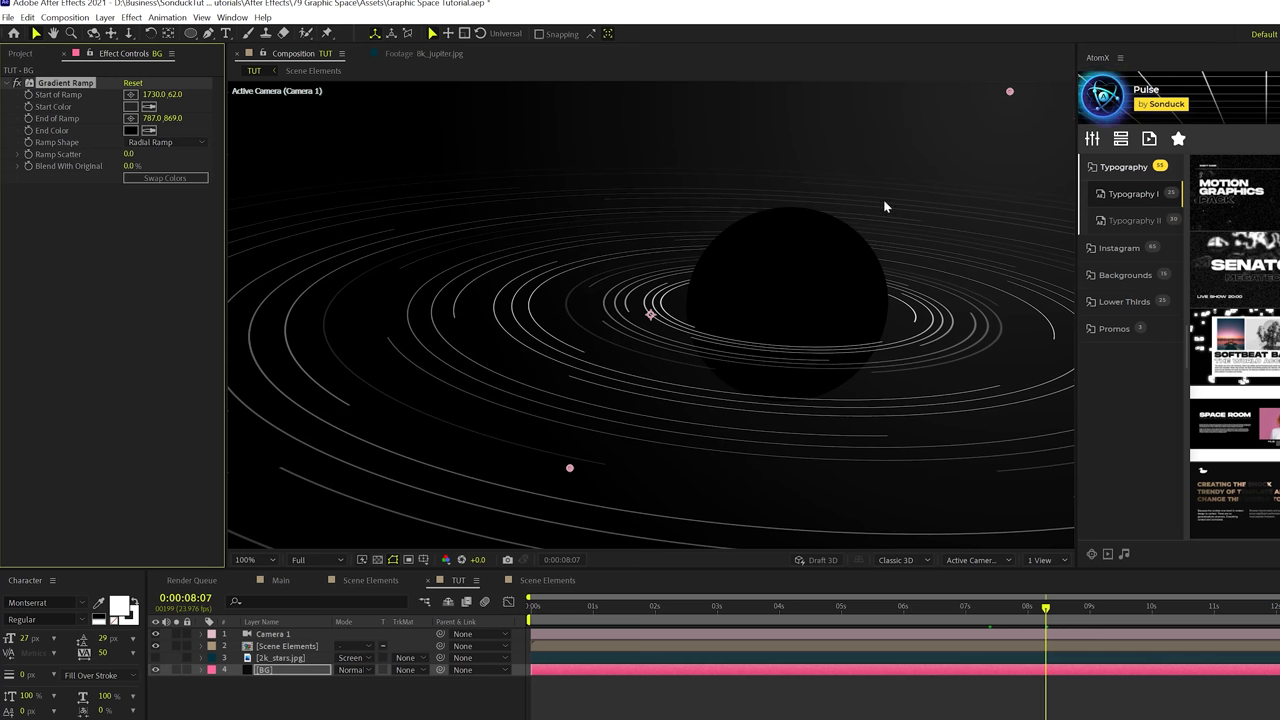
left_click(155, 659)
left_click(180, 706)
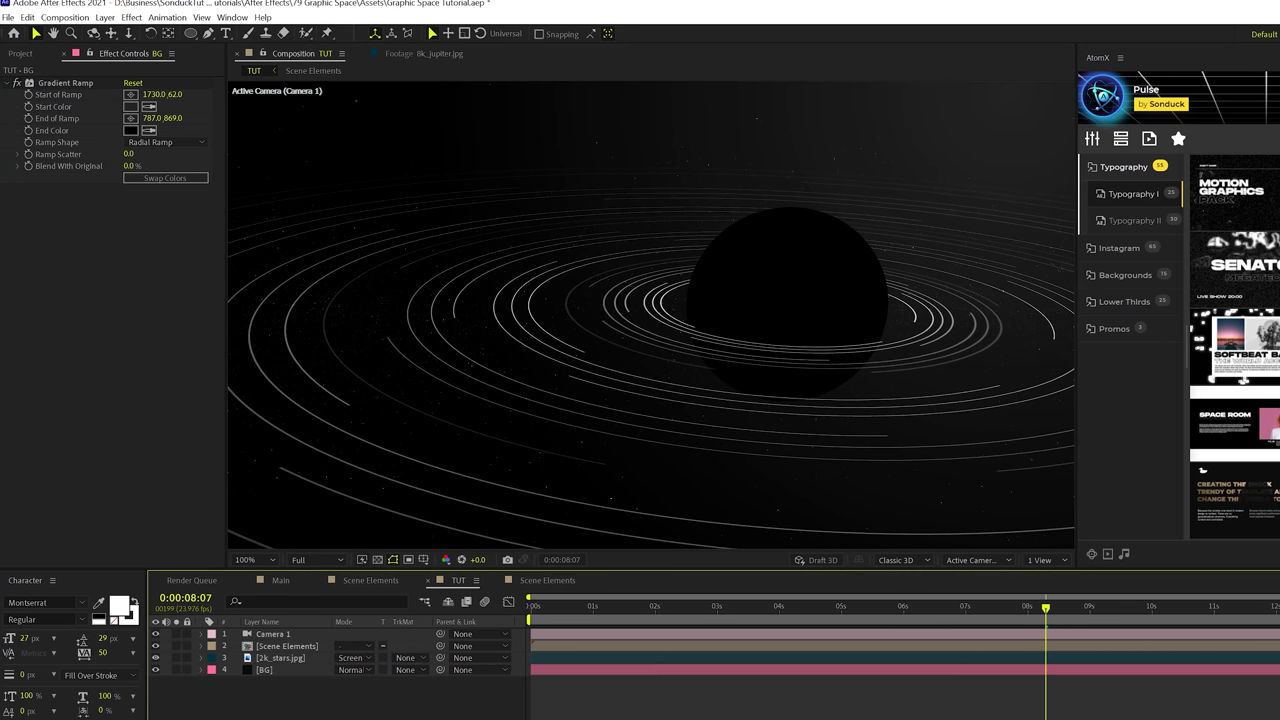
- Add a new adjustment layer above all layers in TUT and apply the CC Spotlight effect to it
left_click(104, 17)
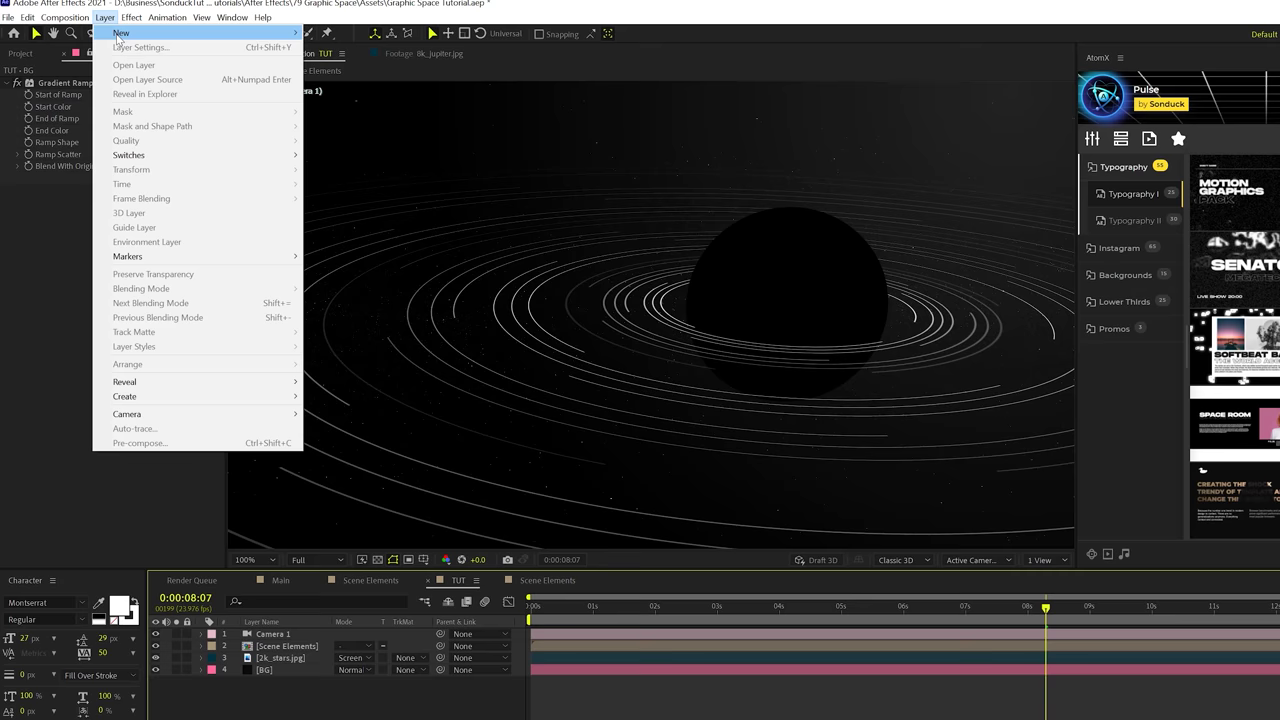
mouse_move(120, 33)
left_click(374, 121)
left_click(131, 17)
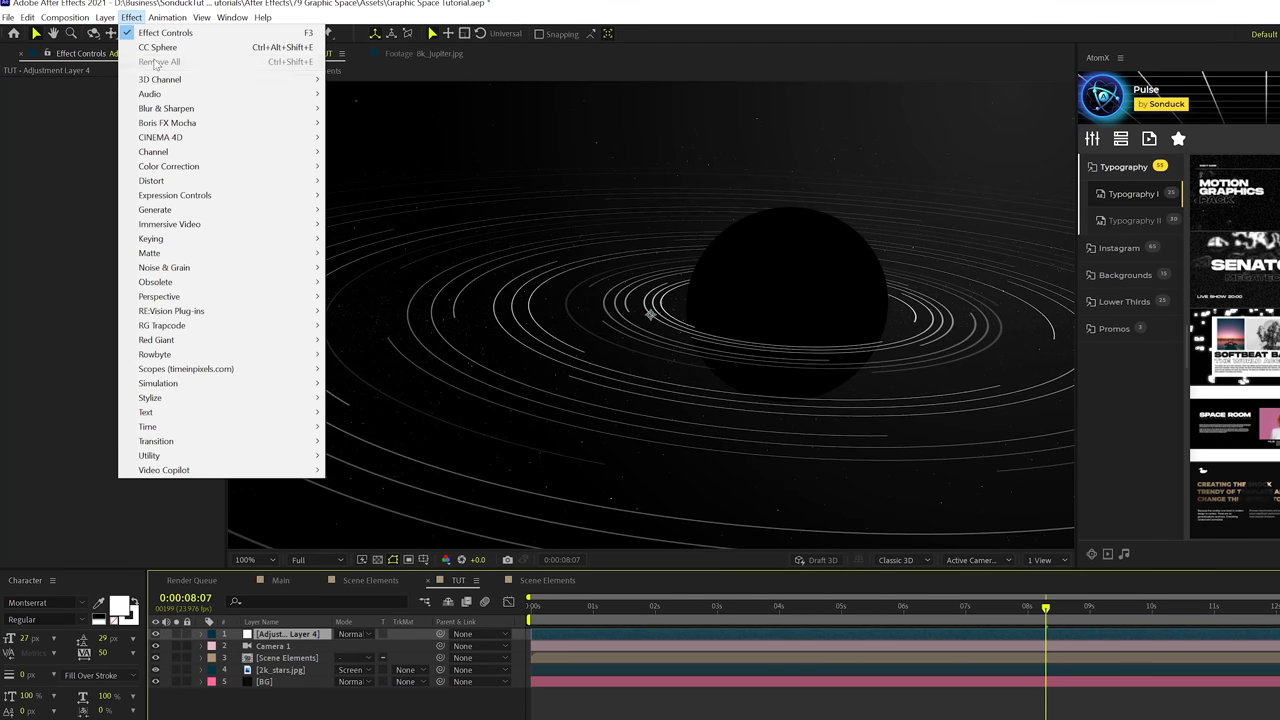
mouse_move(196, 303)
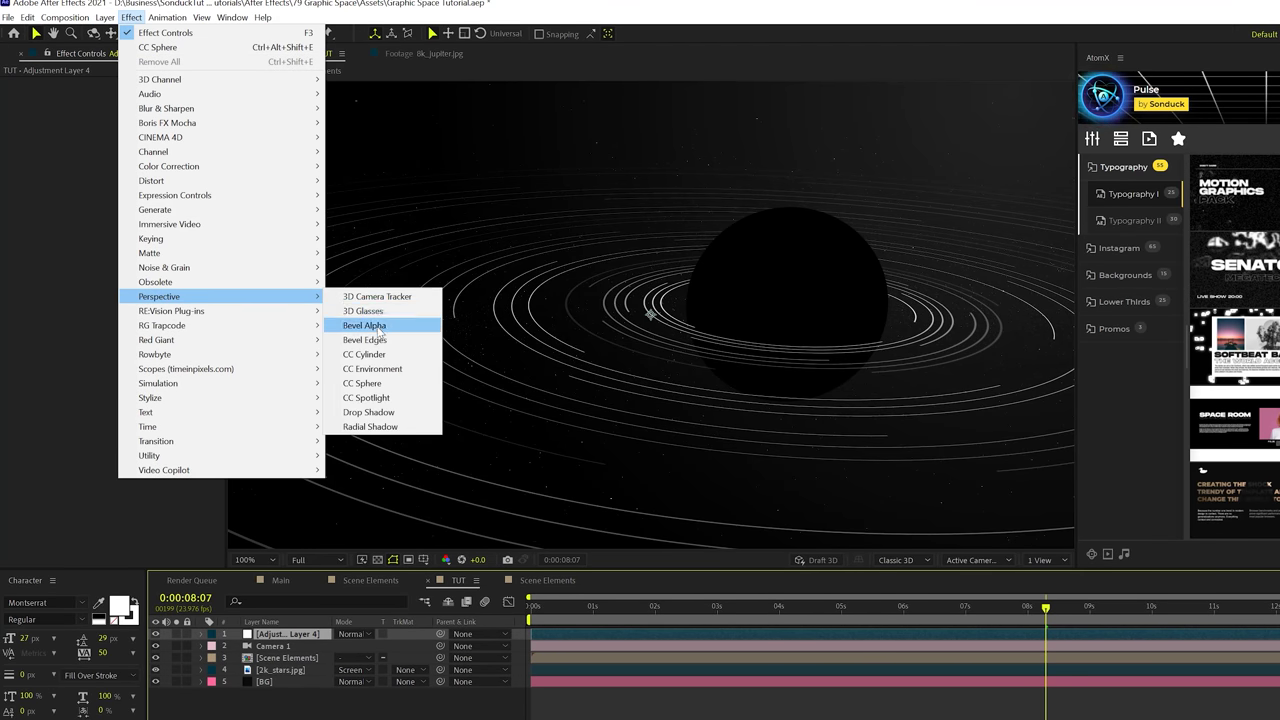
left_click(369, 397)
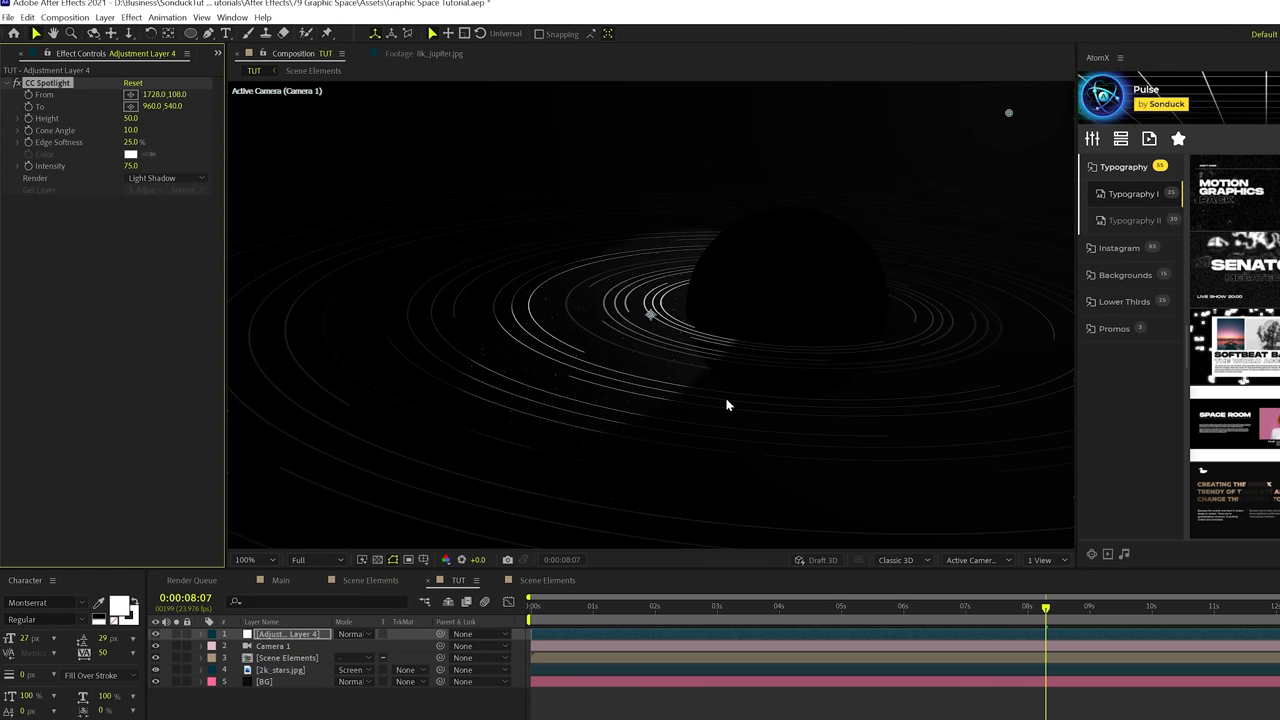
- Move the spotlight's From point beyond the frame's upper-right corner, to about 3504, -450
key("comma")
key("comma")
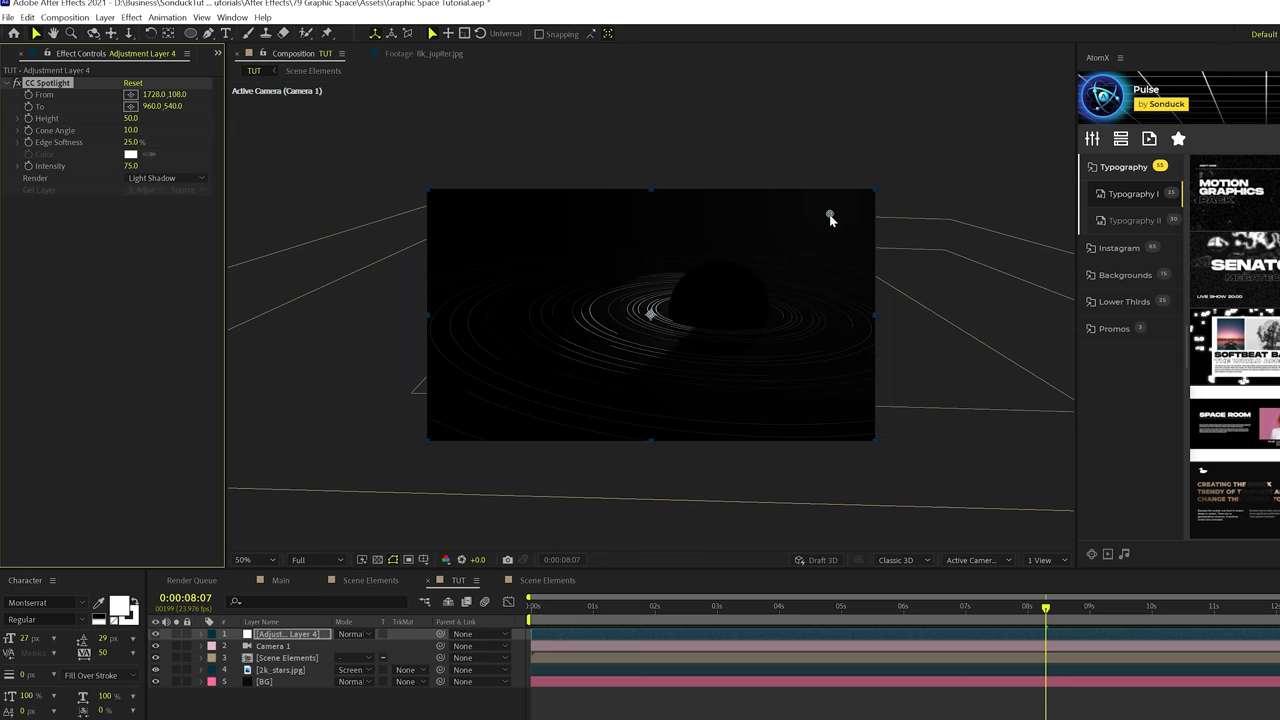
left_click_drag(829, 217, 1041, 108)
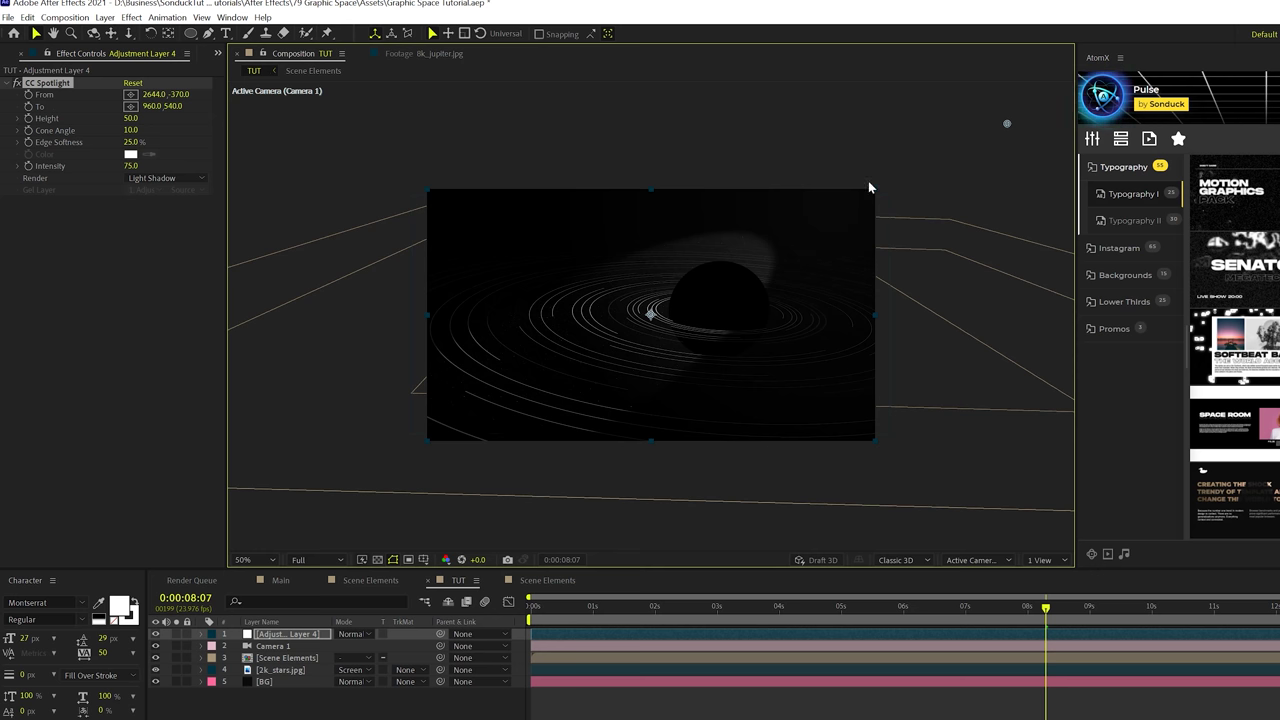
scroll(600, 418, "up", 4)
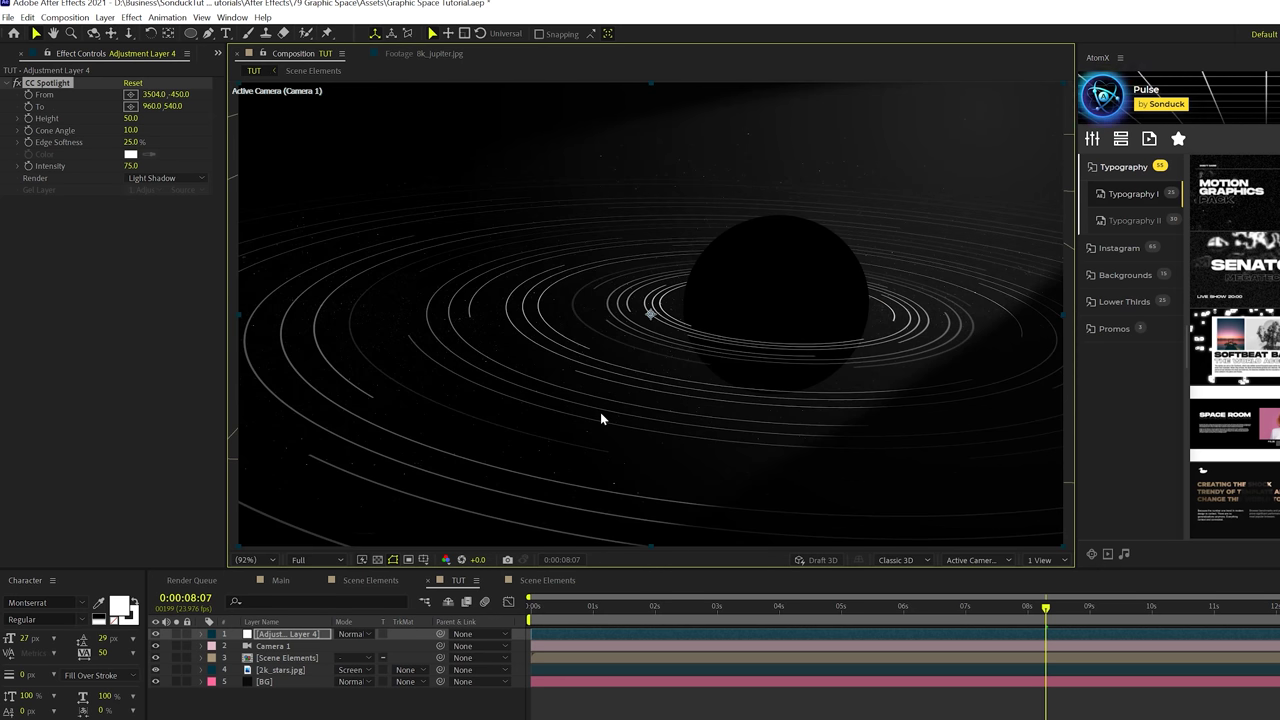
left_click(270, 712)
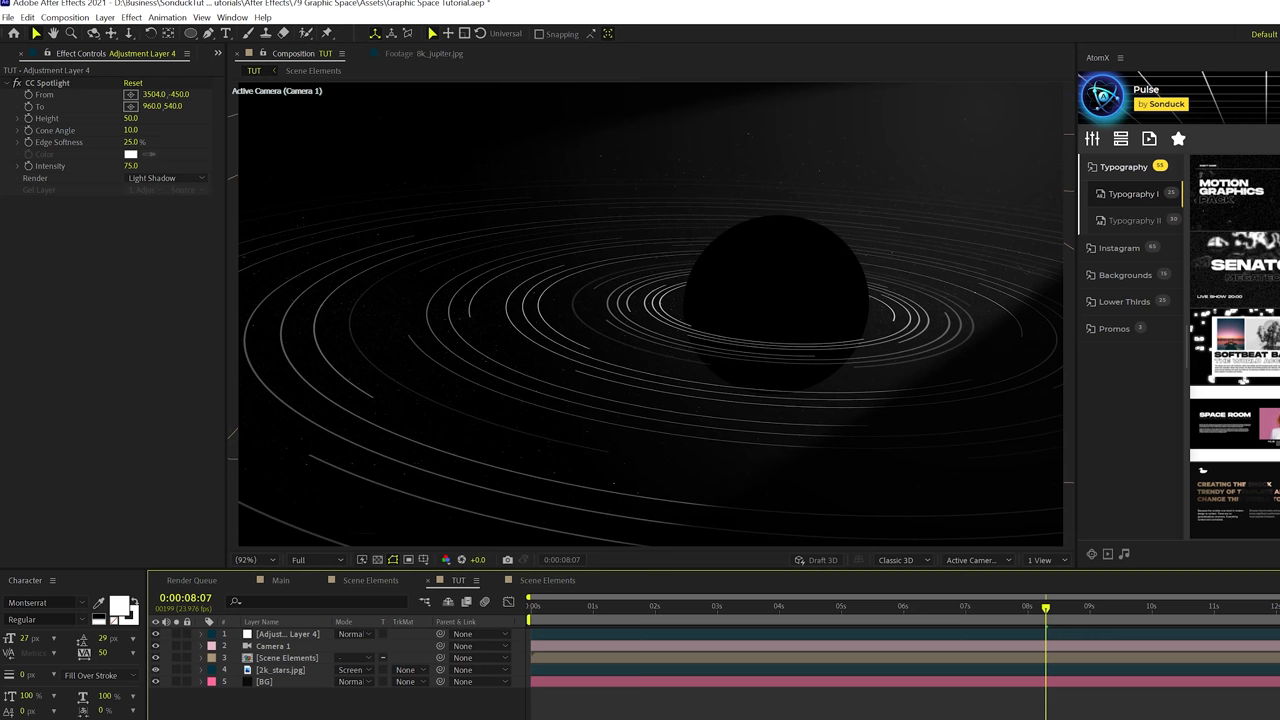
- Add another adjustment layer on top and apply a Noise effect with the amount set to 10%
key("ctrl+alt+y")
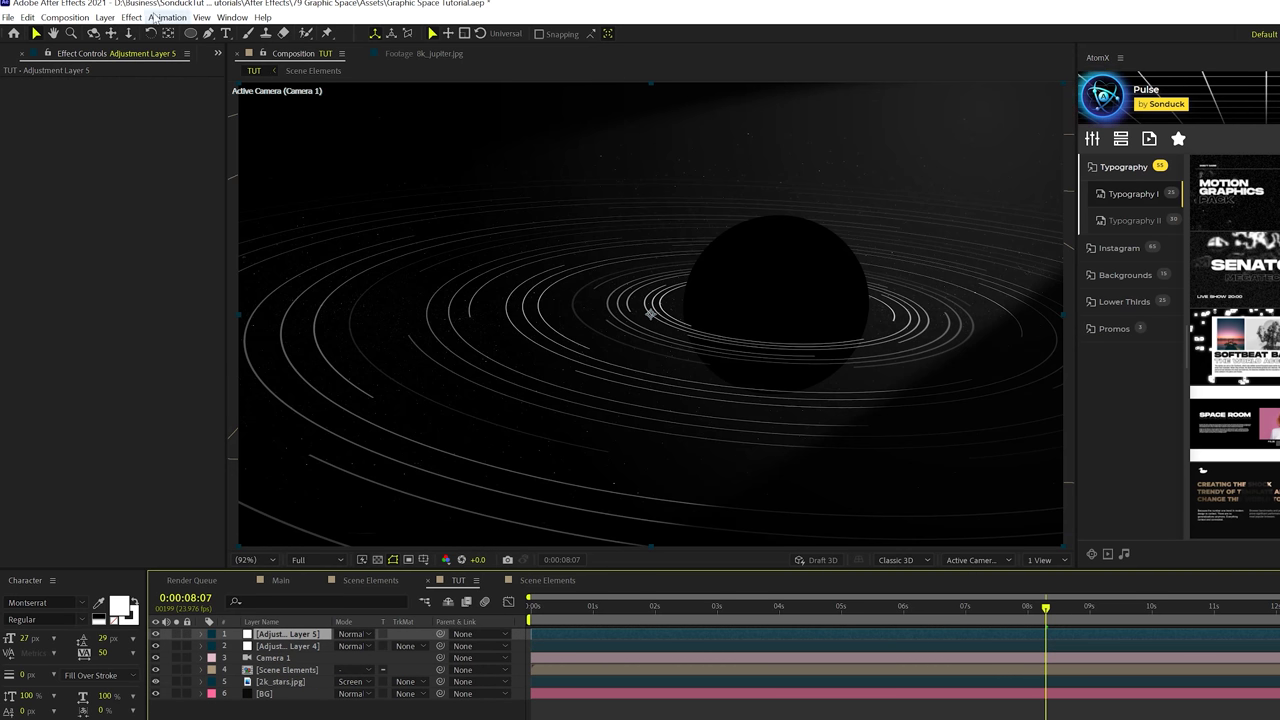
left_click(132, 17)
mouse_move(290, 267)
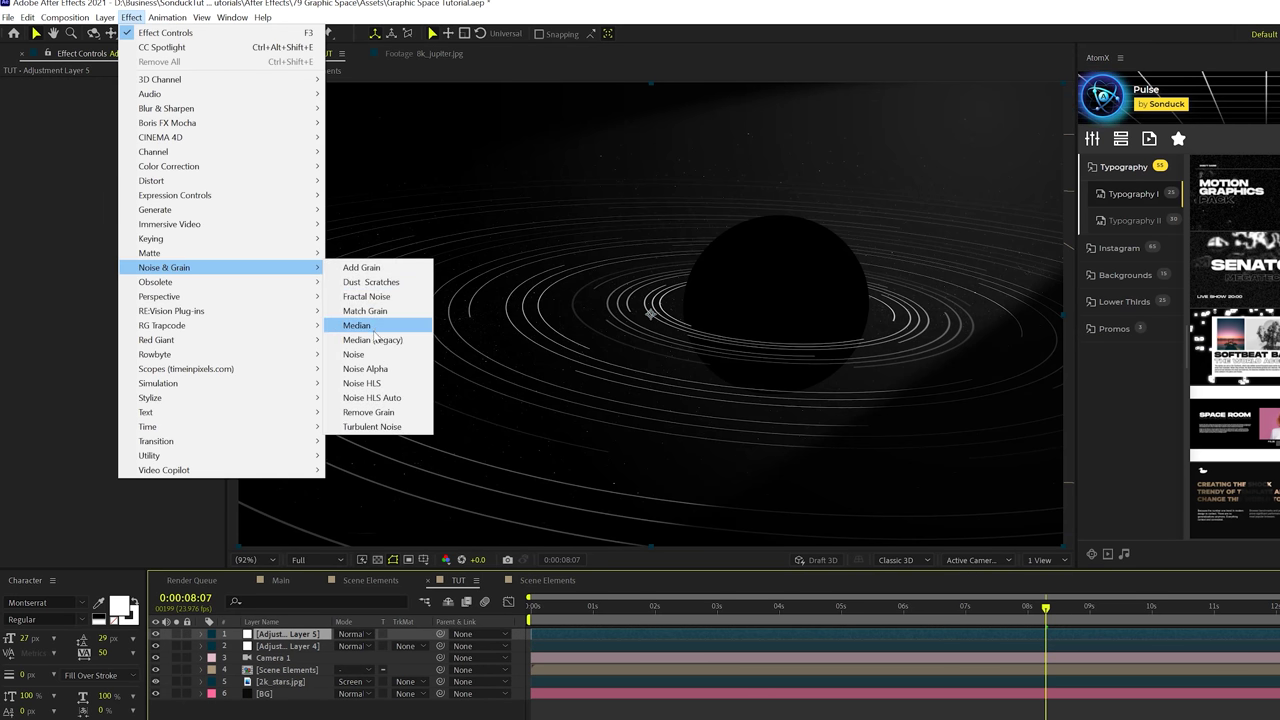
left_click(353, 354)
left_click(131, 94)
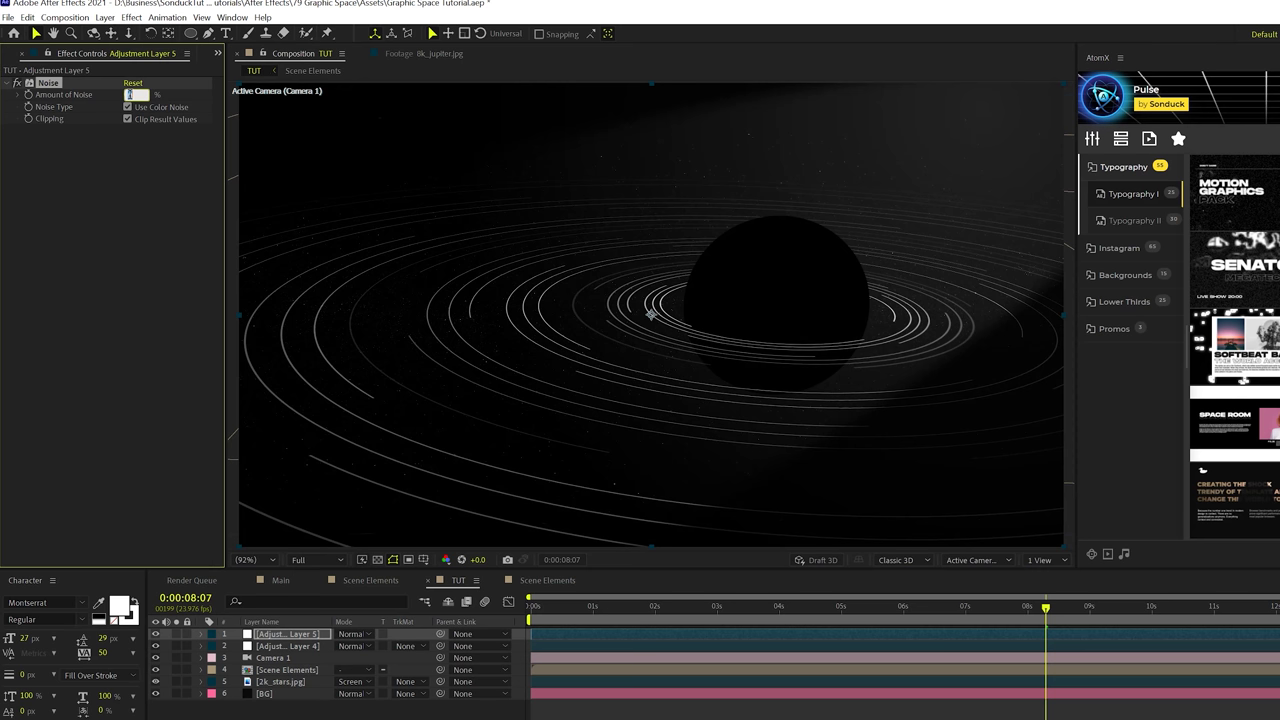
left_click(107, 193)
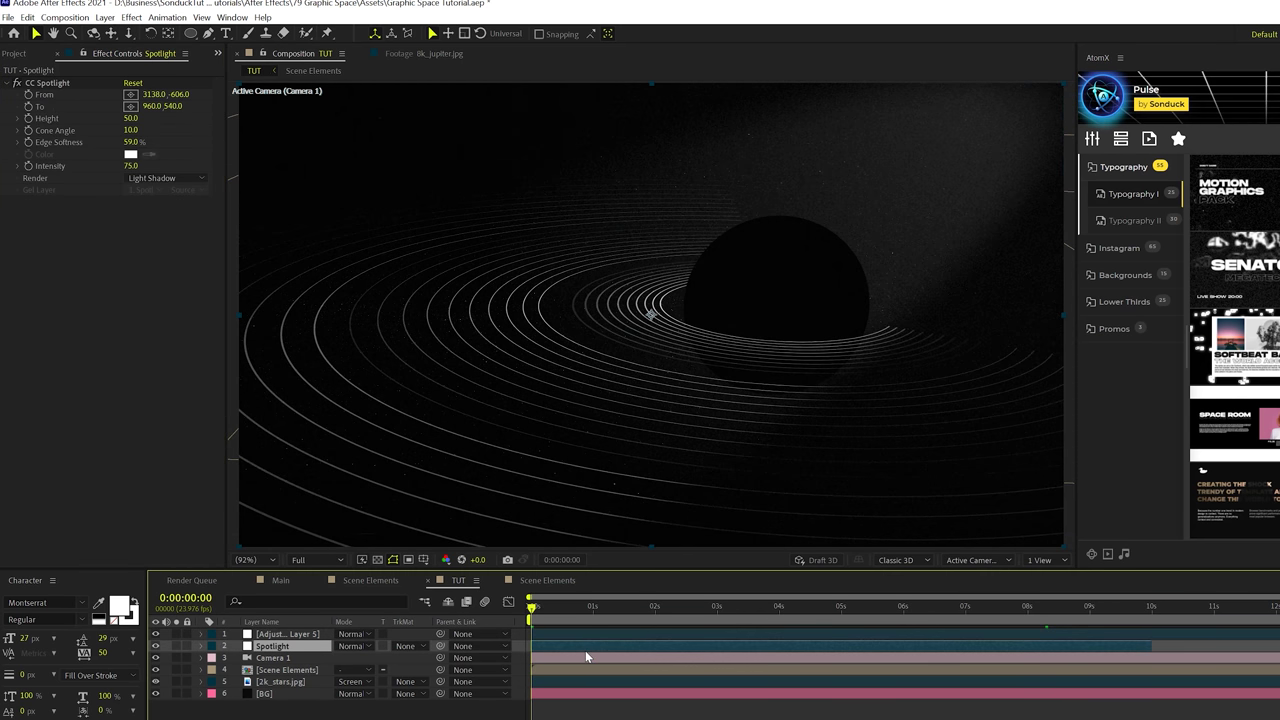
- Shift the Scene Elements layer earlier in time so the line rings are already mid-animation at 0:00
left_click(600, 670)
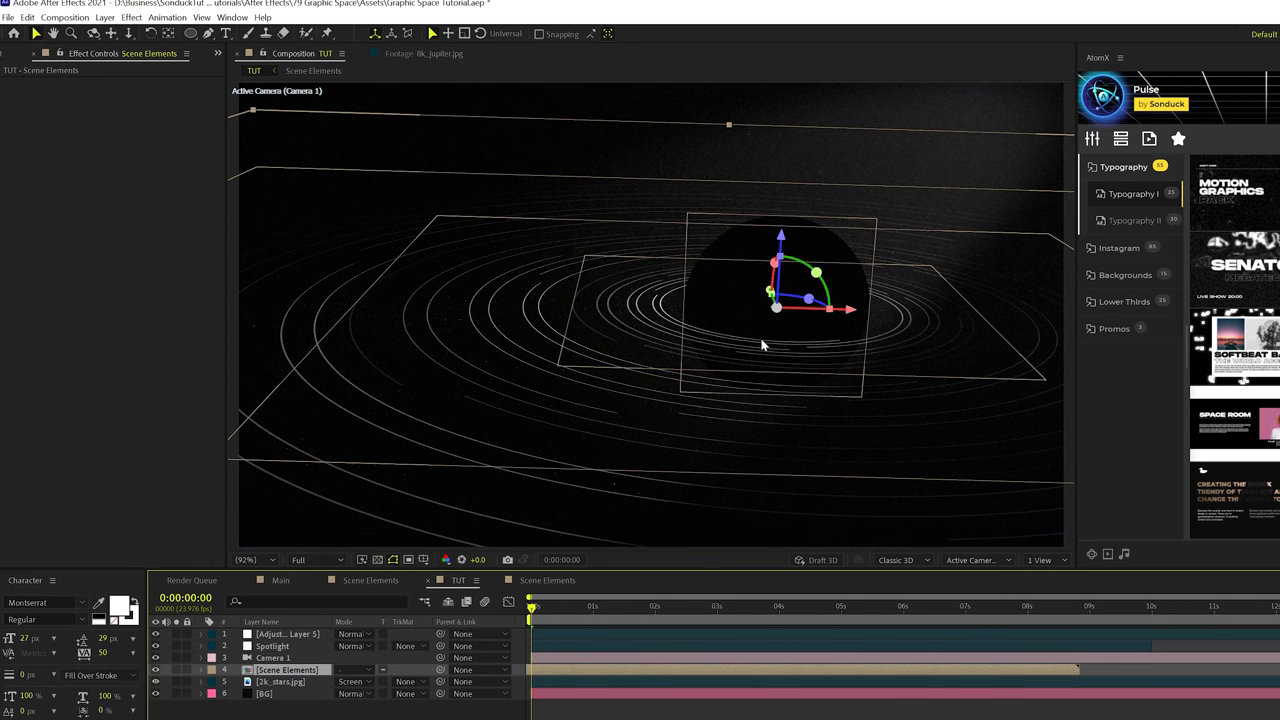
key("F2")
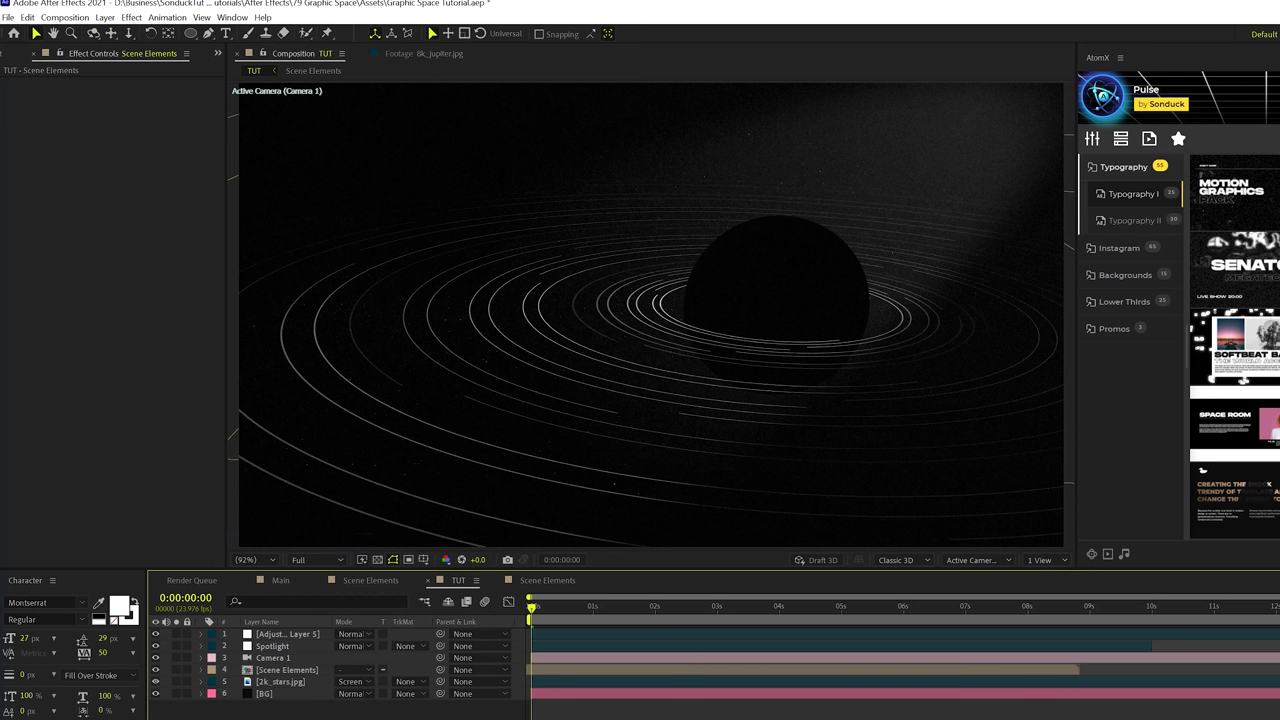
left_click(263, 671)
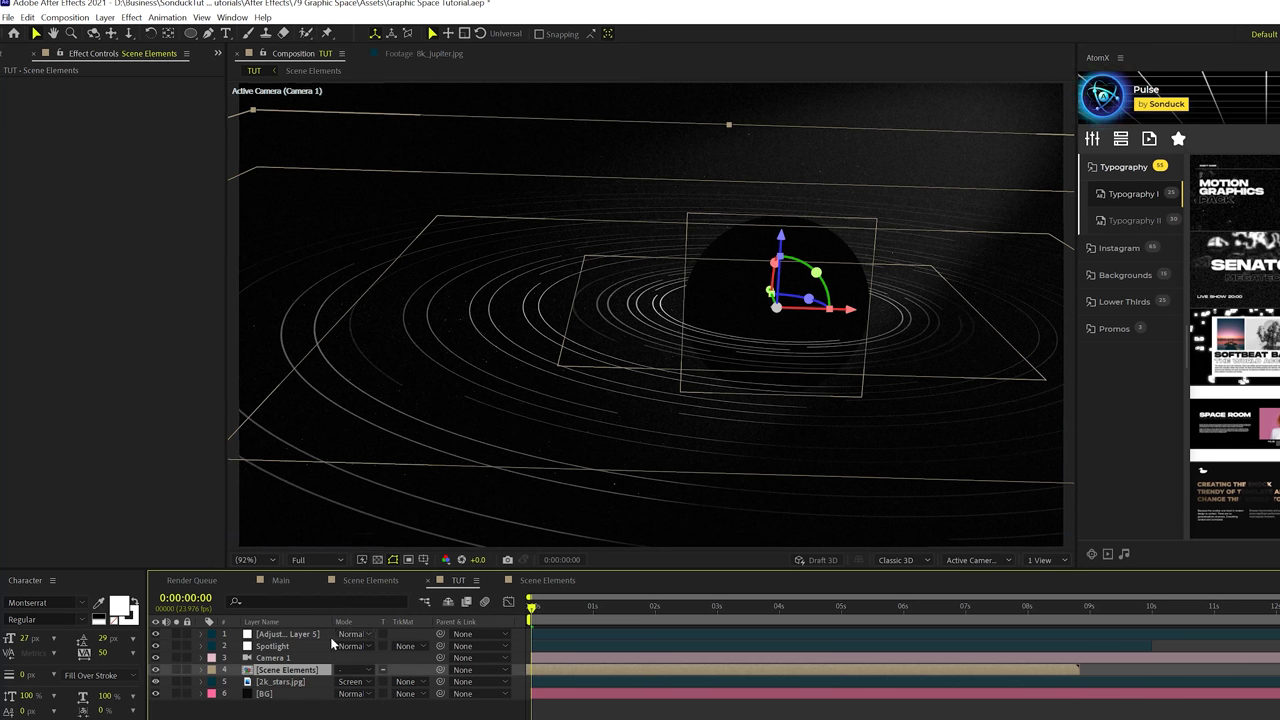
- Set starting keyframes for Camera 1's Position and Z Rotation at 0:00:00:00
left_click(272, 658)
left_click(201, 655)
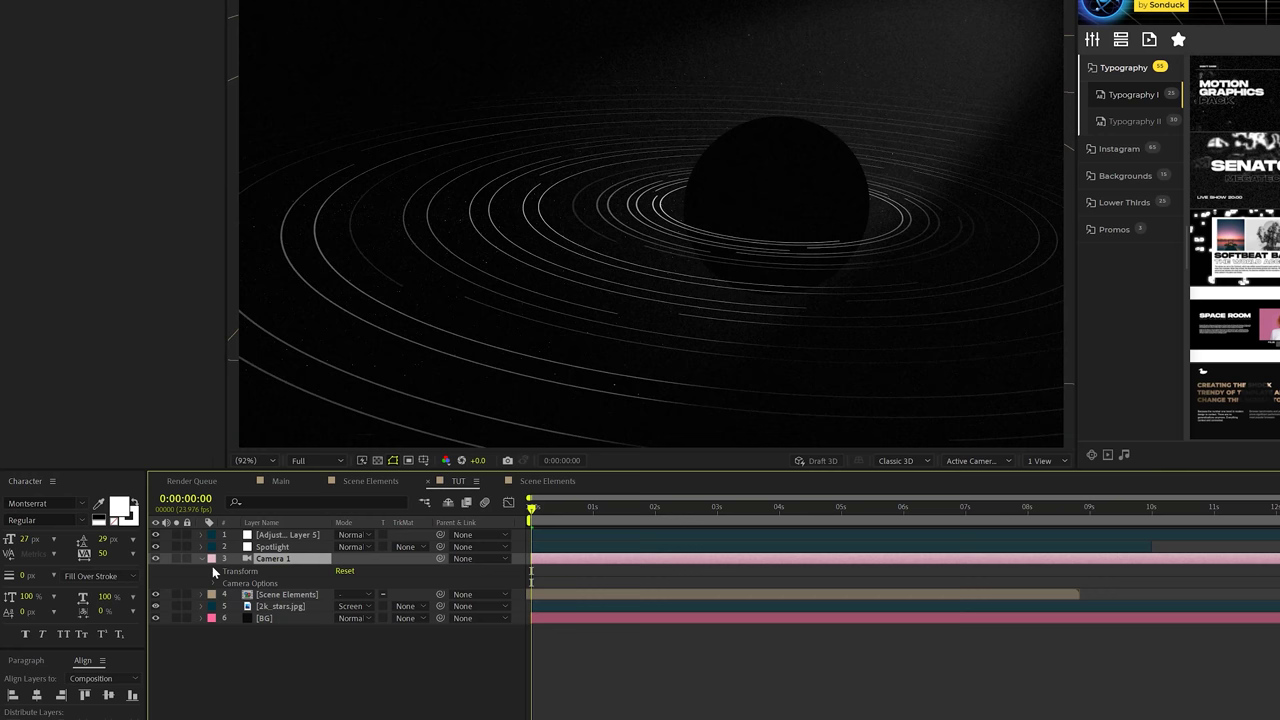
left_click(212, 671)
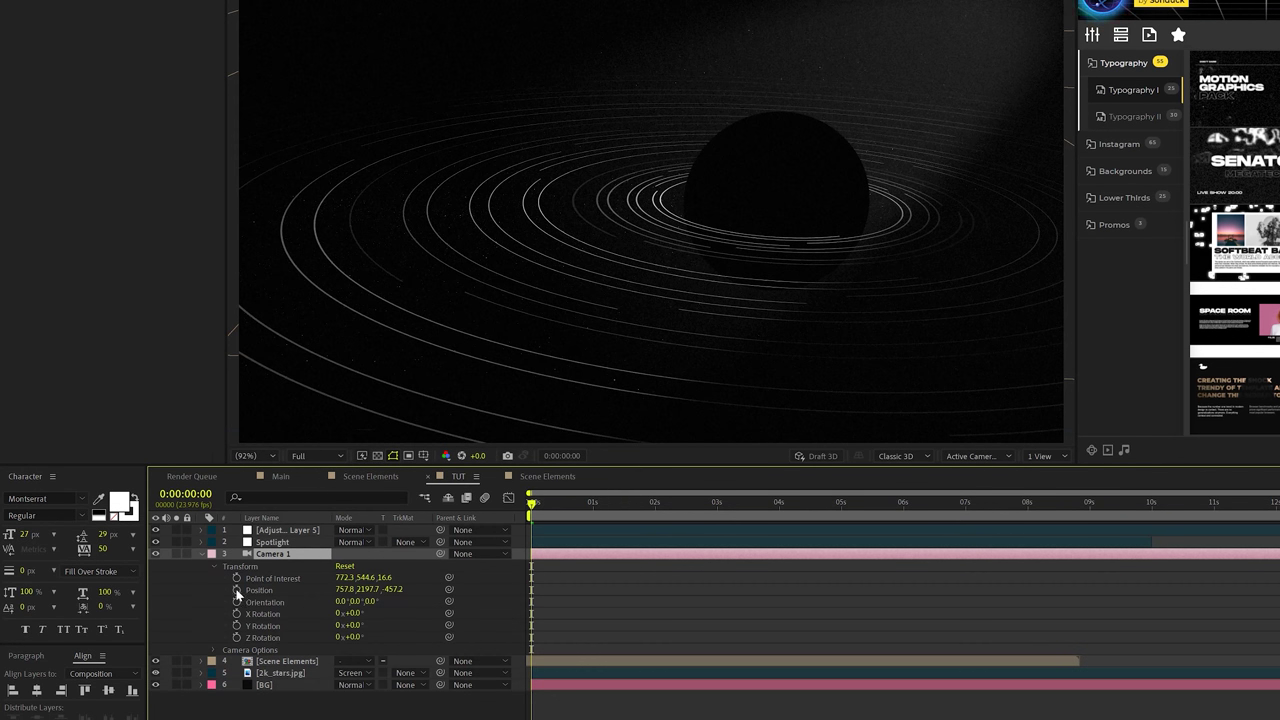
left_click(237, 590)
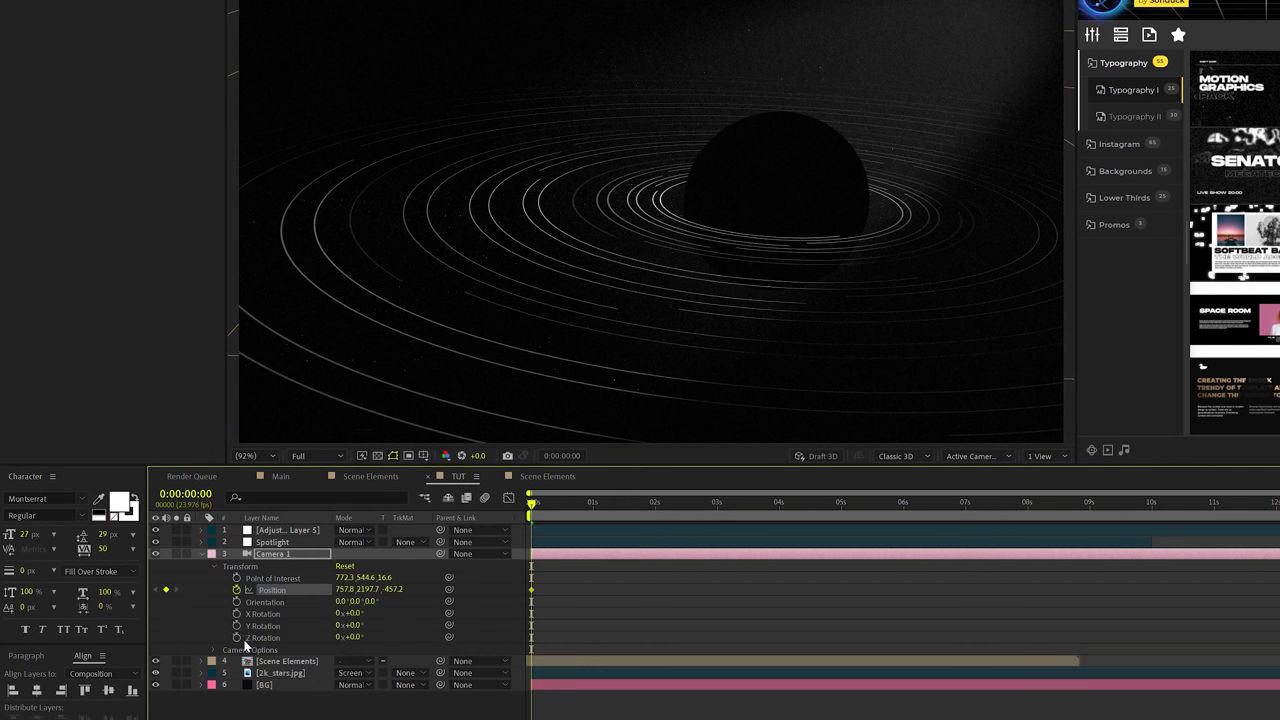
left_click(237, 636)
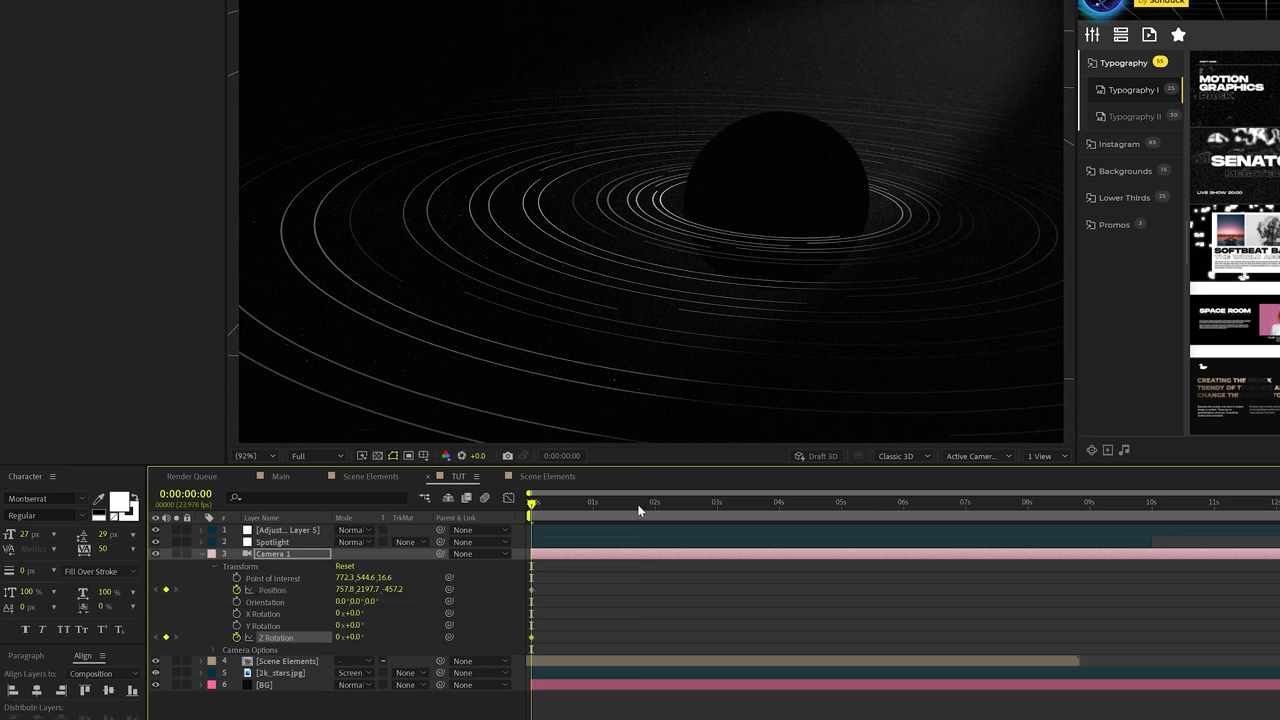
- At 0:00:05:00, keyframe Camera 1 closer to the planet at about 798, 1907, -355 and set its Z Rotation to 15°
left_click_drag(640, 510, 845, 510)
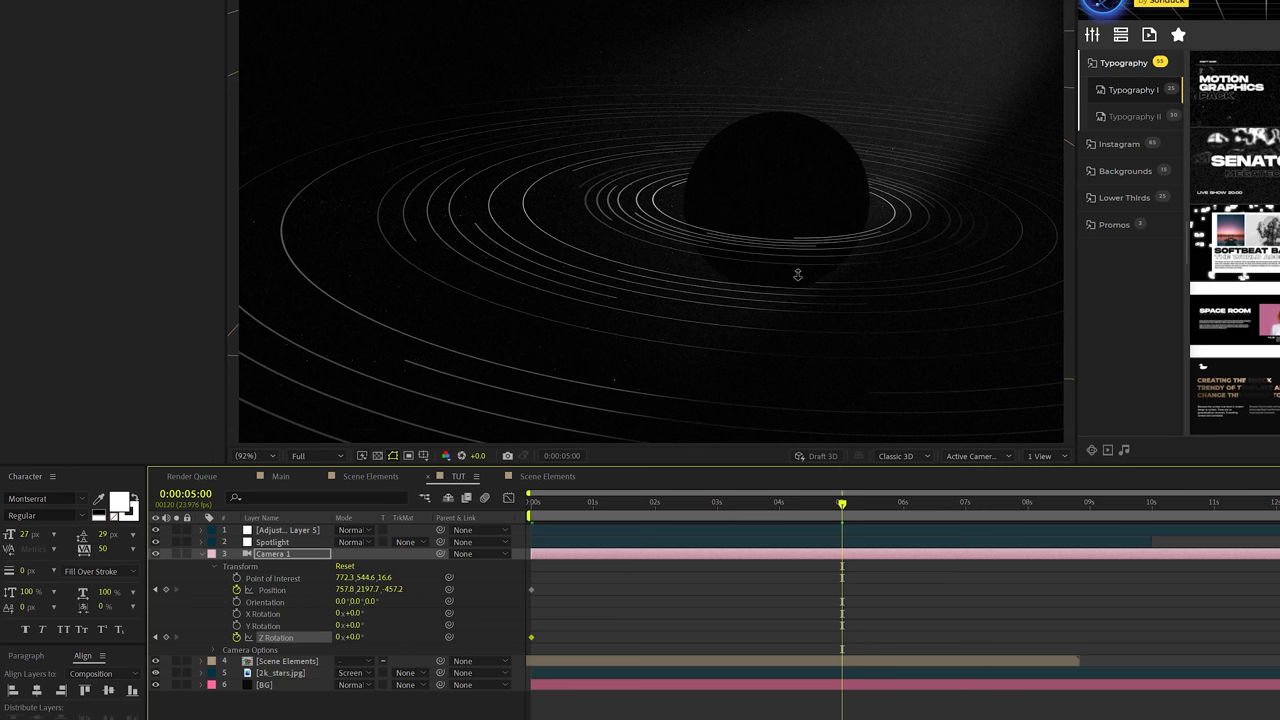
left_click_drag(791, 271, 782, 171)
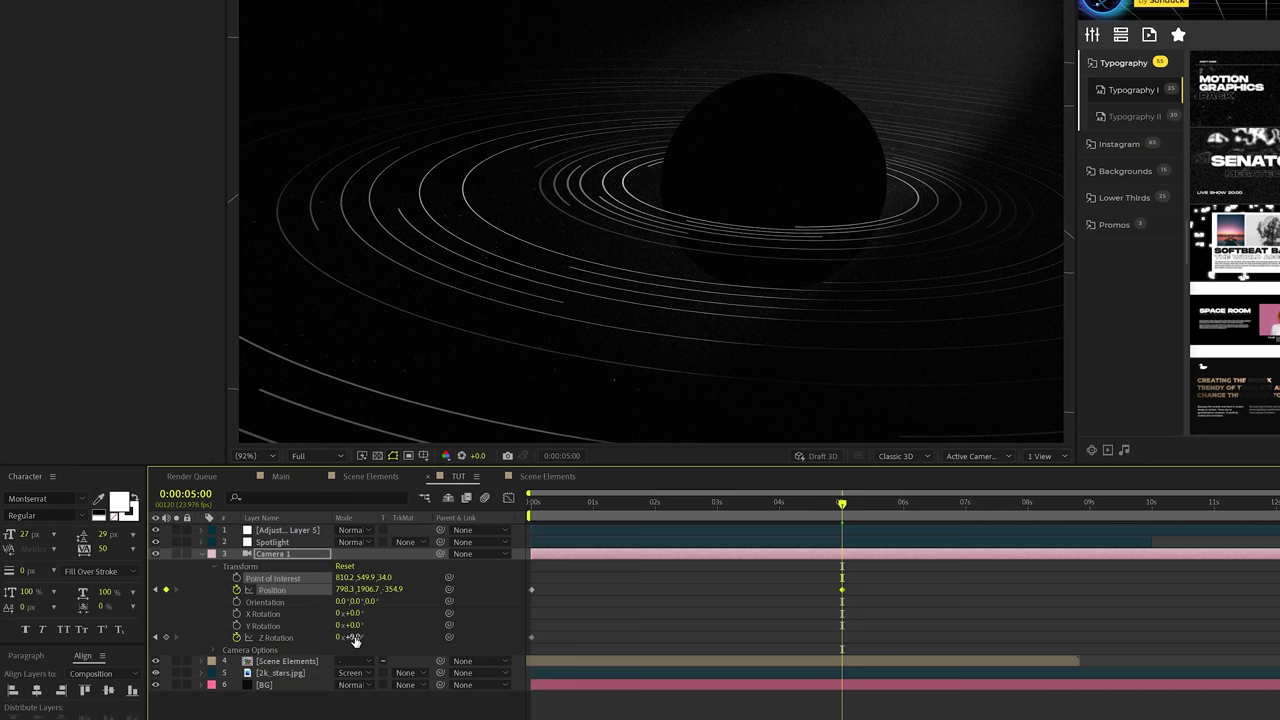
left_click_drag(353, 638, 365, 637)
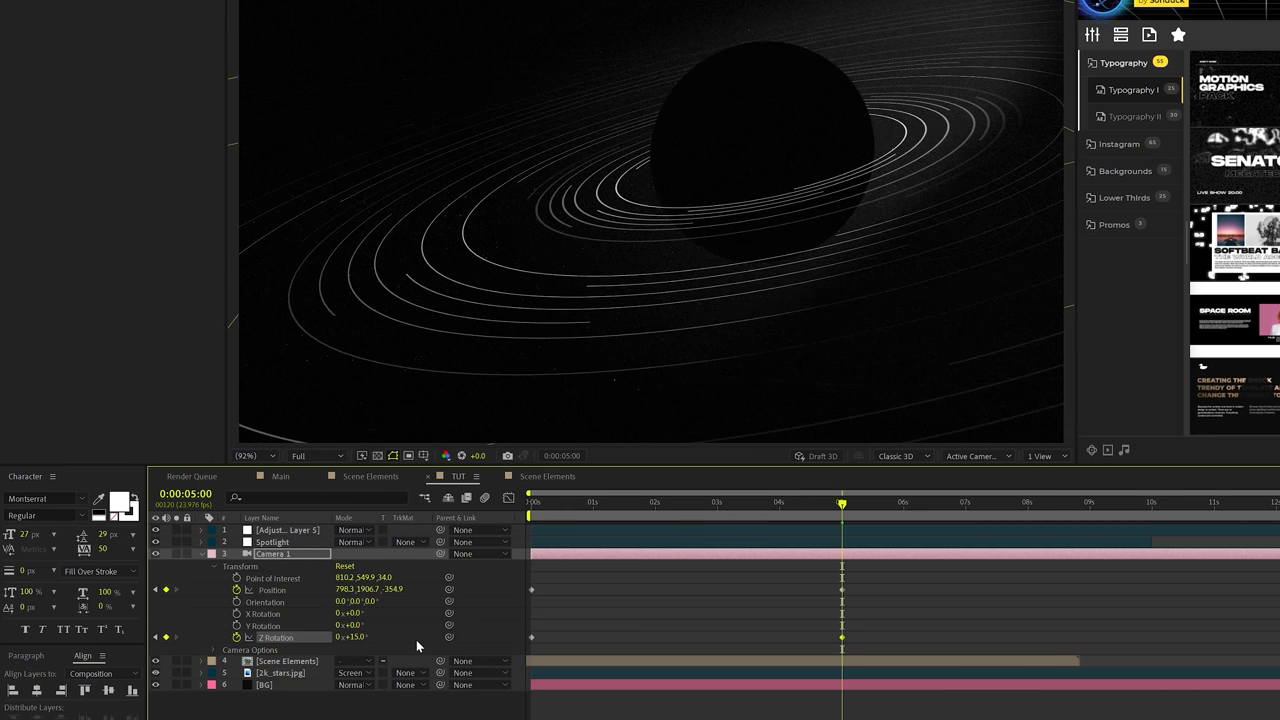
key("u")
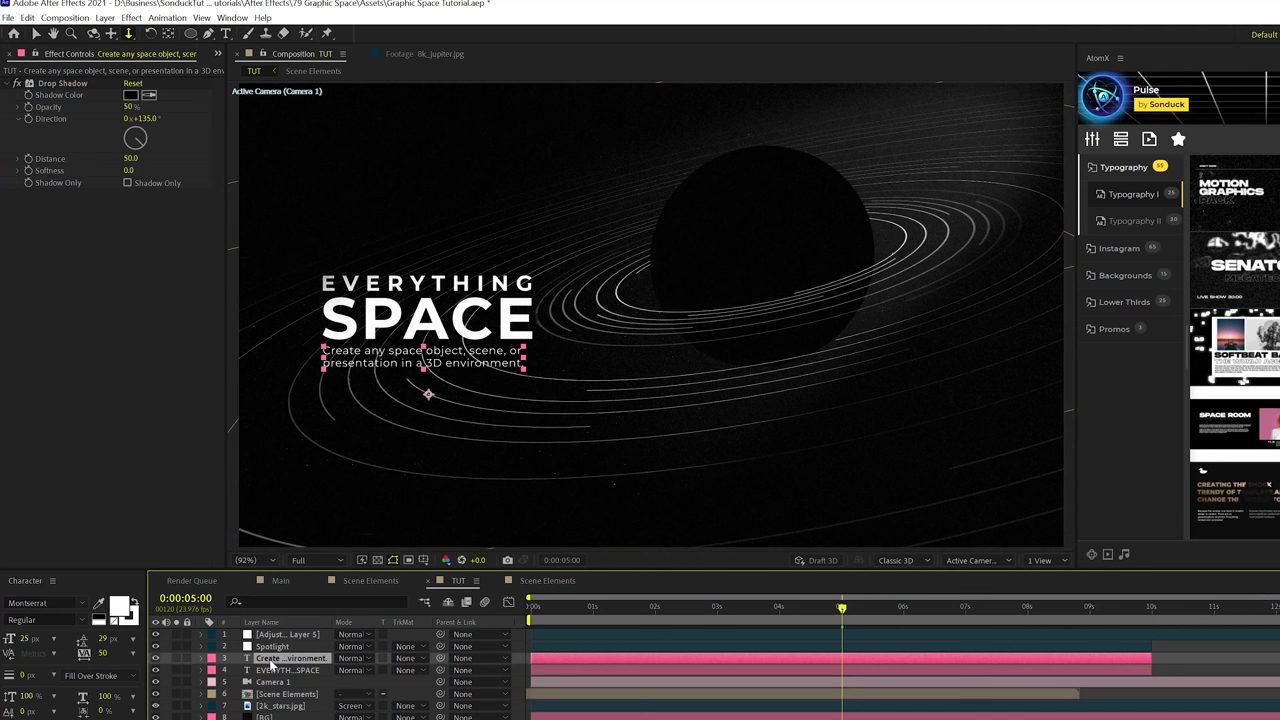
- Review the Scene Elements composition with its Jupiter layer and line rings, and return to the TUT composition
left_click(532, 583)
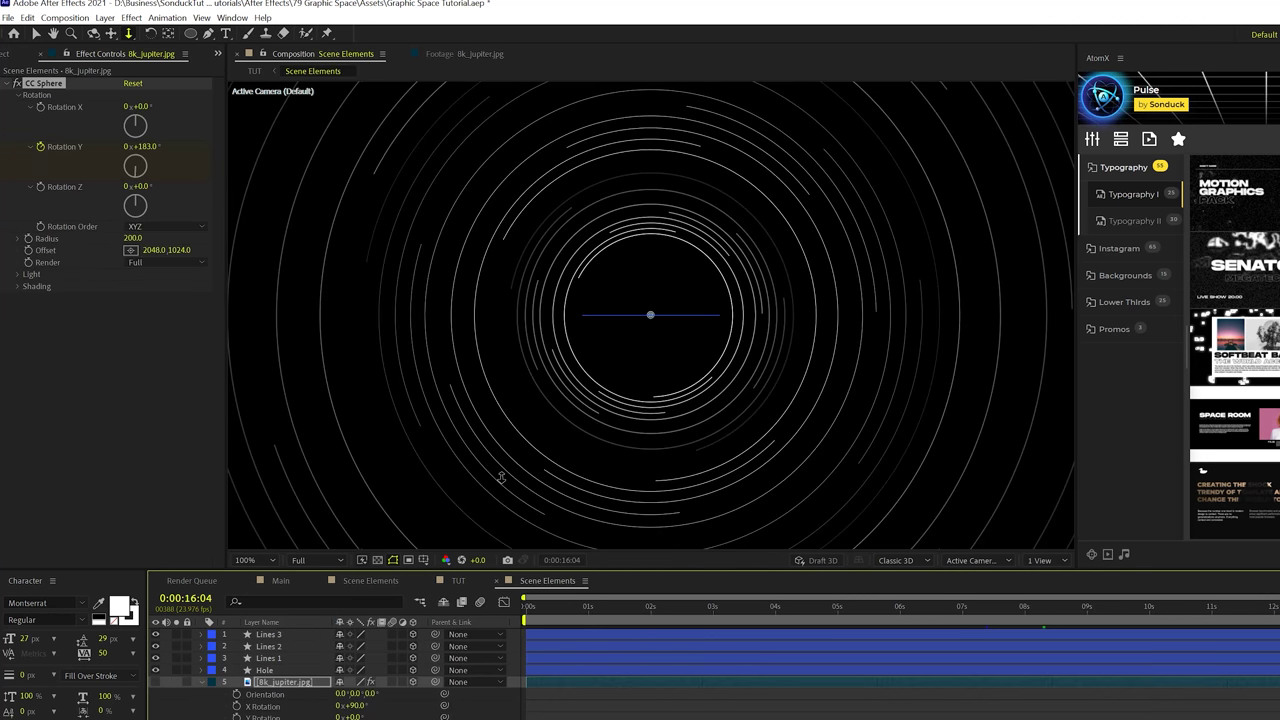
left_click(462, 581)
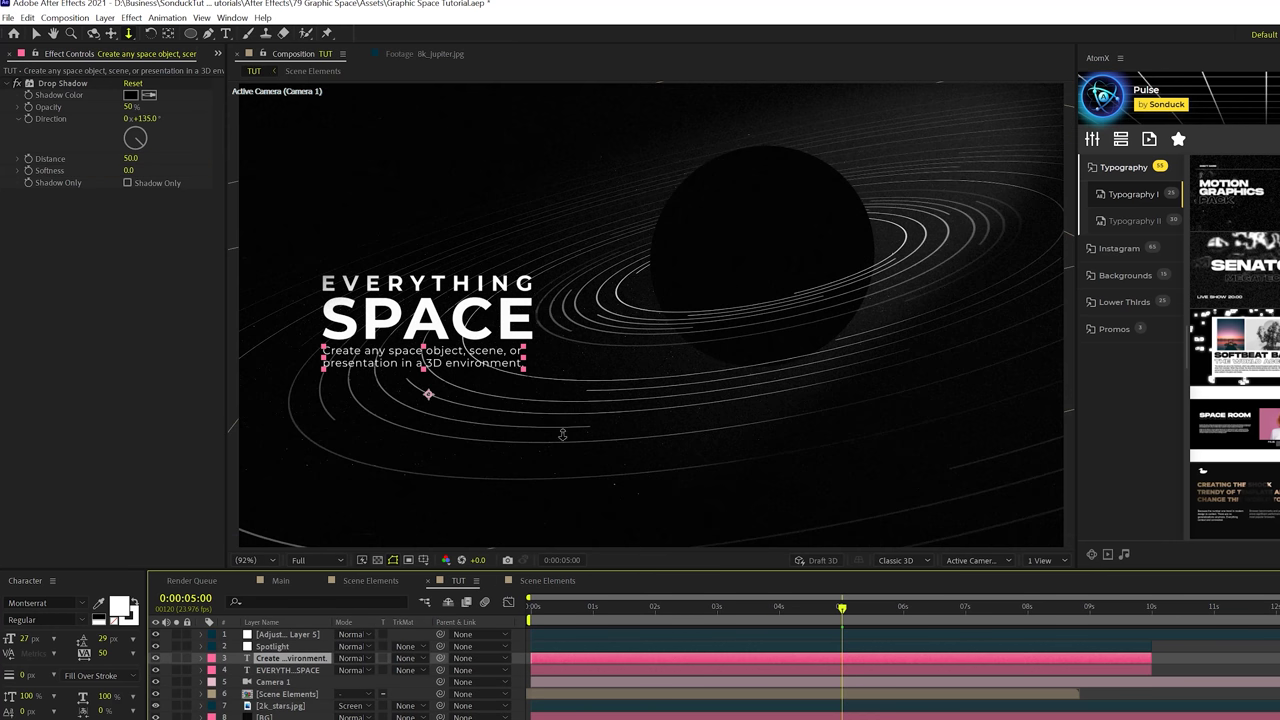